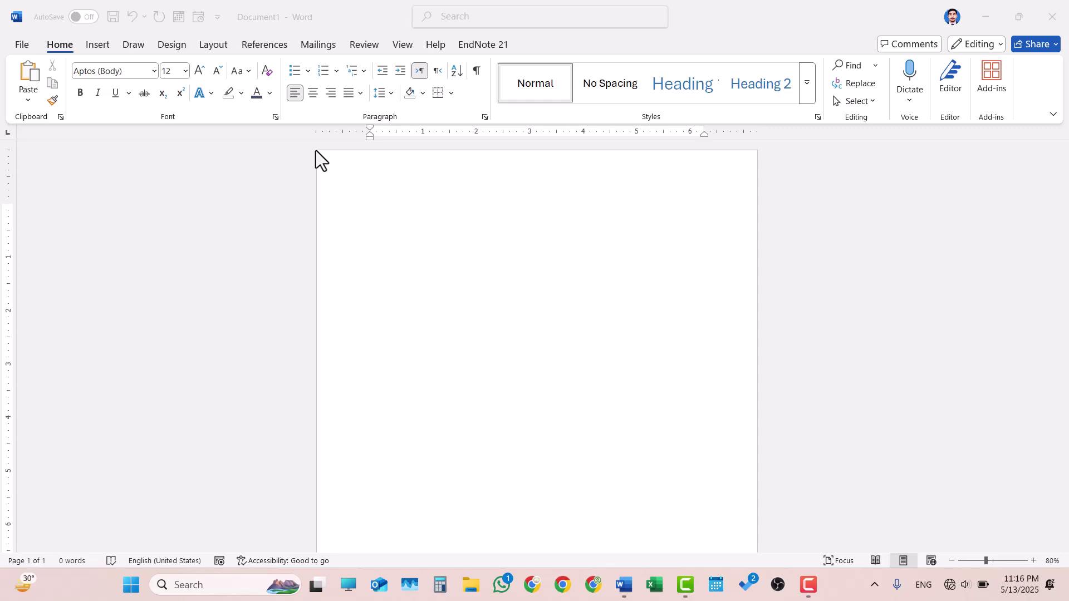
- Paste the "Creating and Saving Documents" entry from the clipboard history into the blank document
{"action": "left_click", "coordinate": [363, 172]}
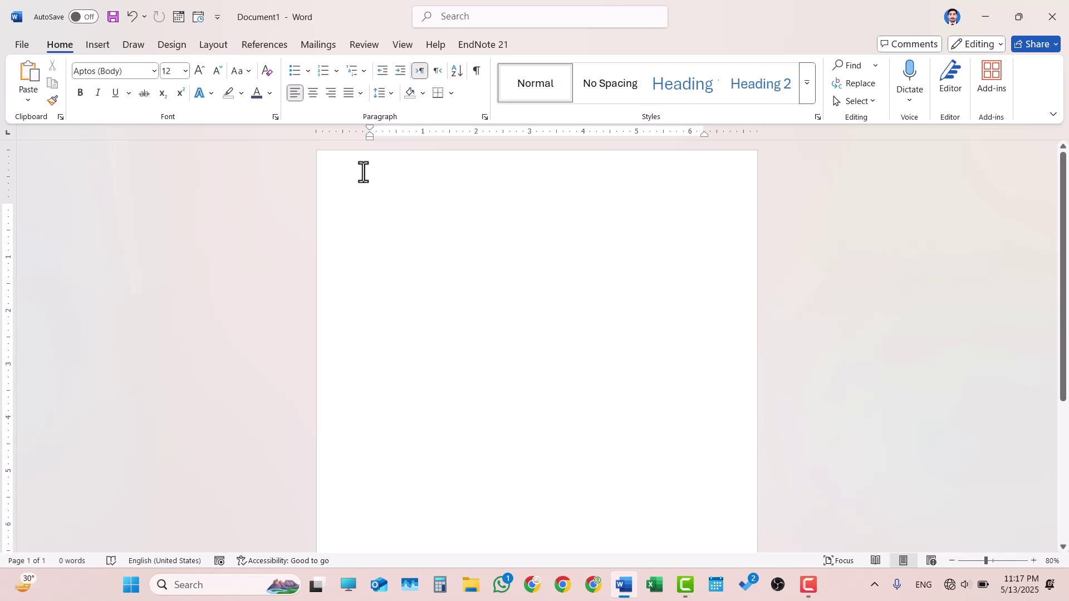
{"action": "key", "text": "super+v"}
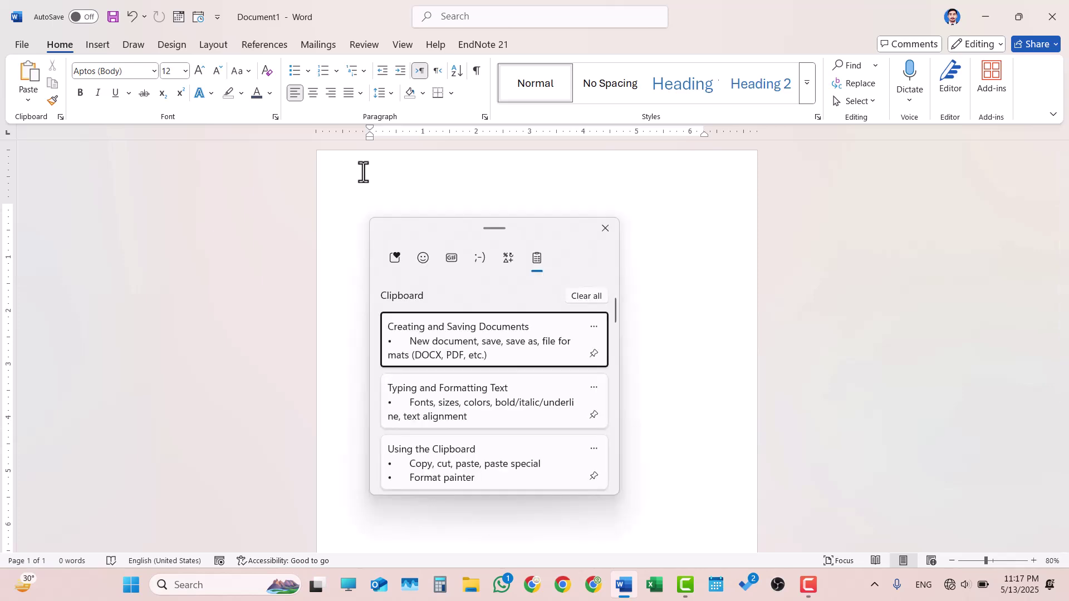
{"action": "key", "text": "Return"}
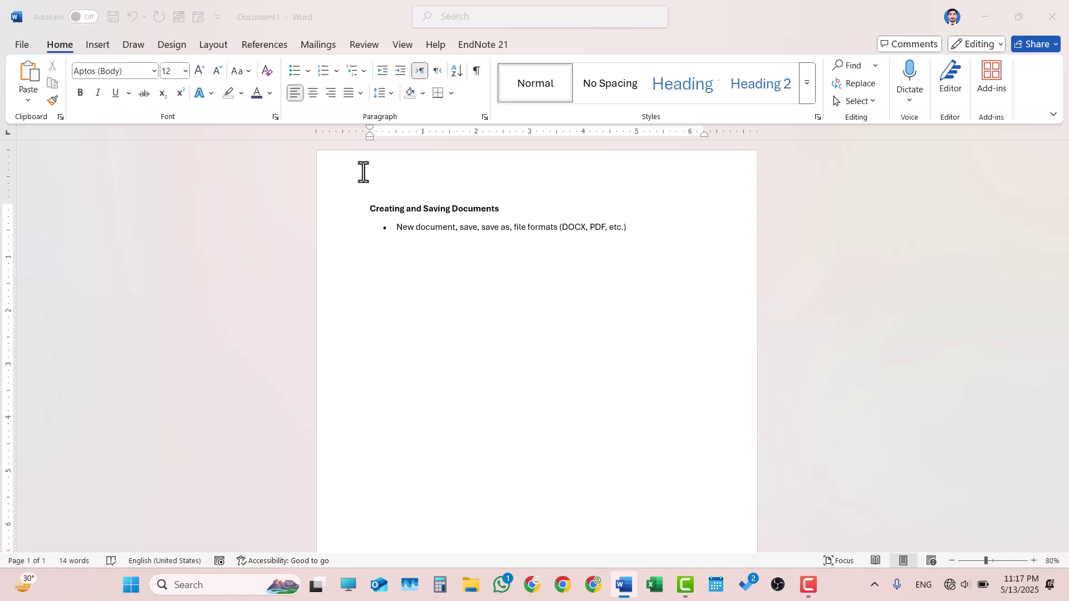
- Create a new blank document and switch back to Document1
{"action": "key", "text": "ctrl+n"}
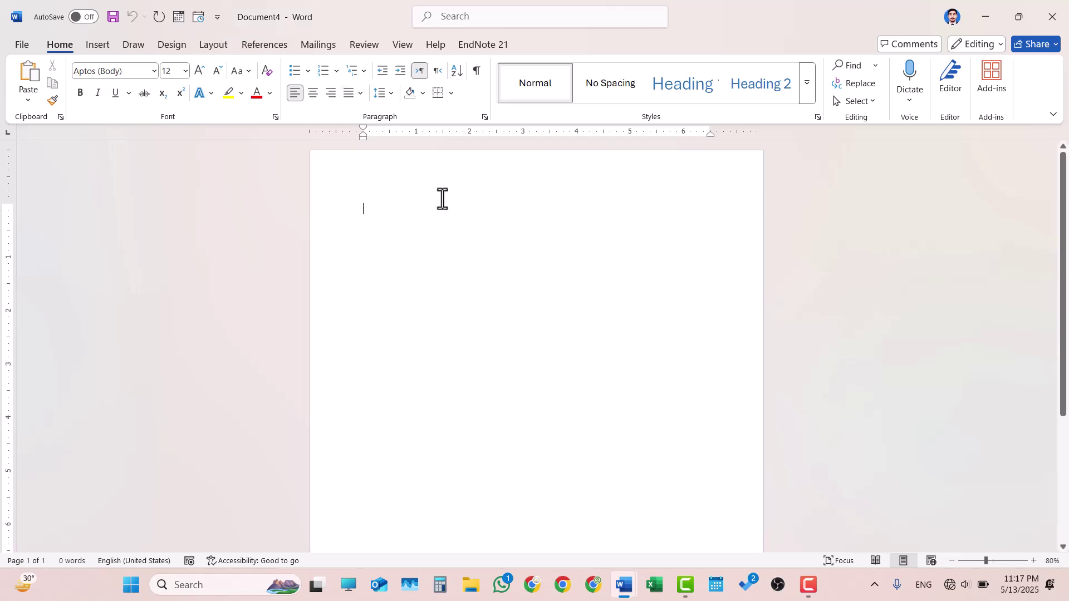
{"action": "mouse_move", "coordinate": [623, 588]}
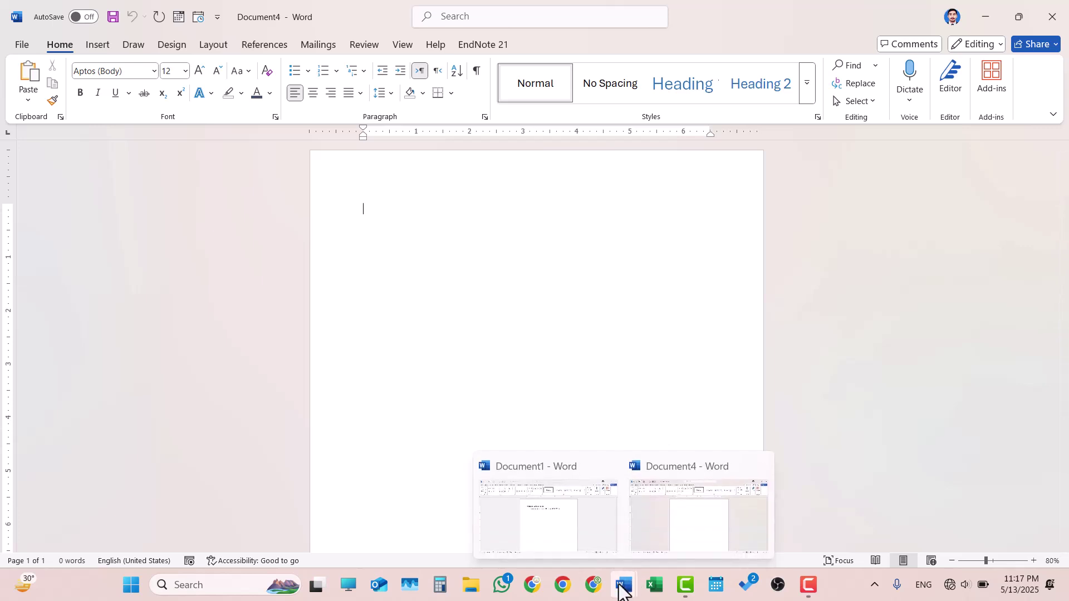
{"action": "left_click", "coordinate": [573, 534]}
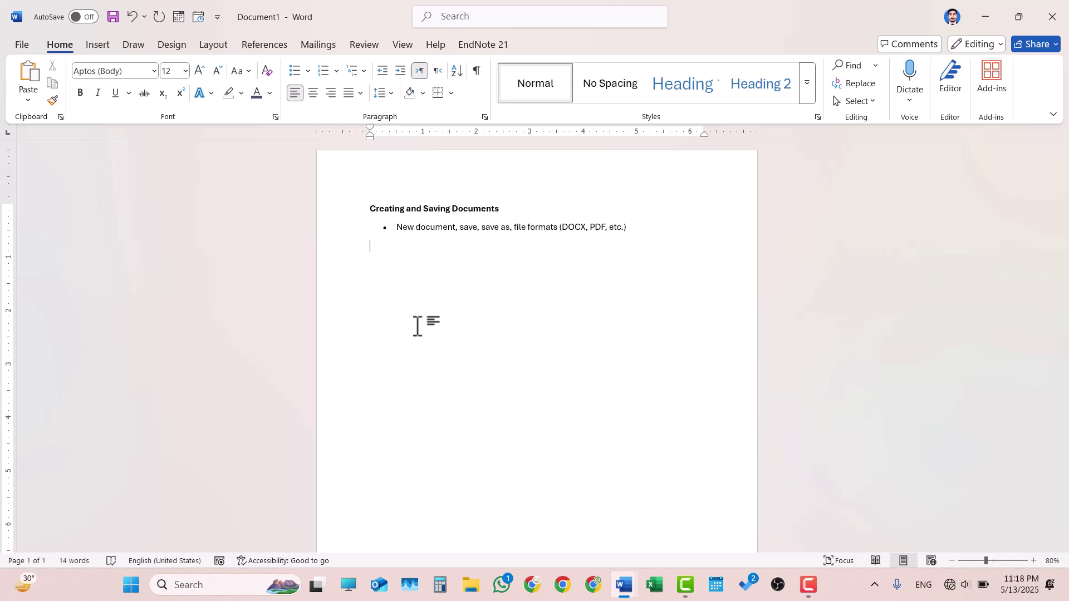
- View the options for starting a new document and return to Document1
{"action": "left_click", "coordinate": [21, 45]}
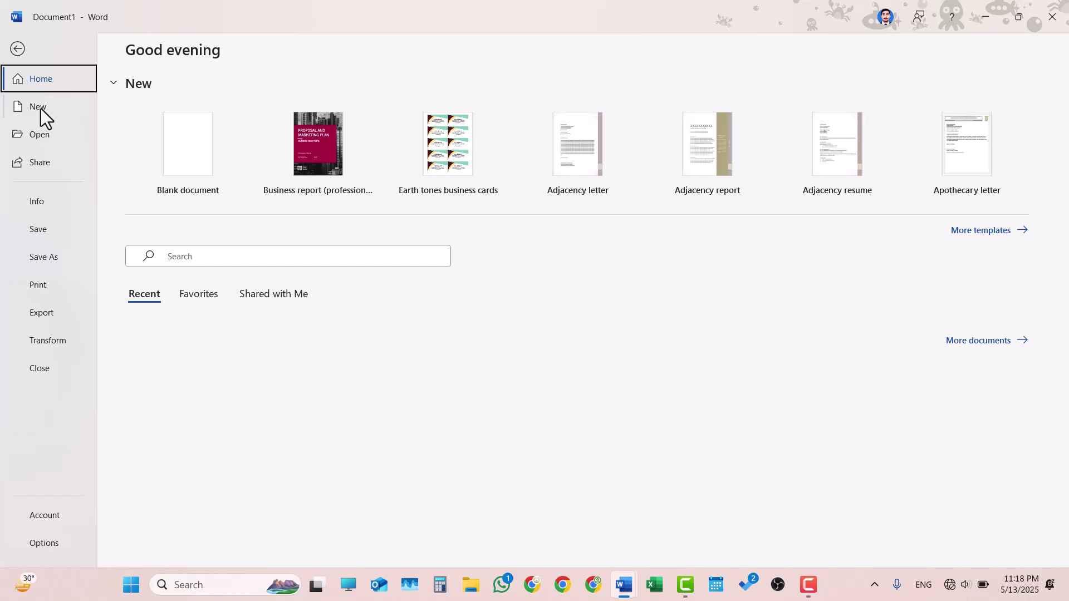
{"action": "left_click", "coordinate": [16, 48]}
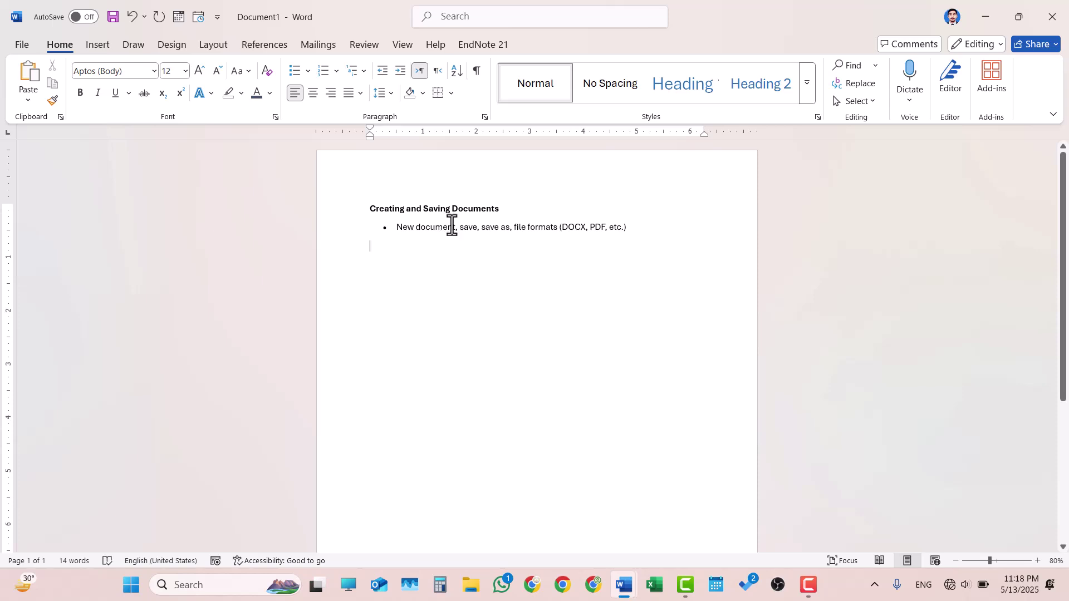
- Highlight "New document" in the bullet under the heading in yellow
{"action": "key", "text": "ctrl+v"}
{"action": "left_click_drag", "start_coordinate": [455, 229], "coordinate": [398, 227]}
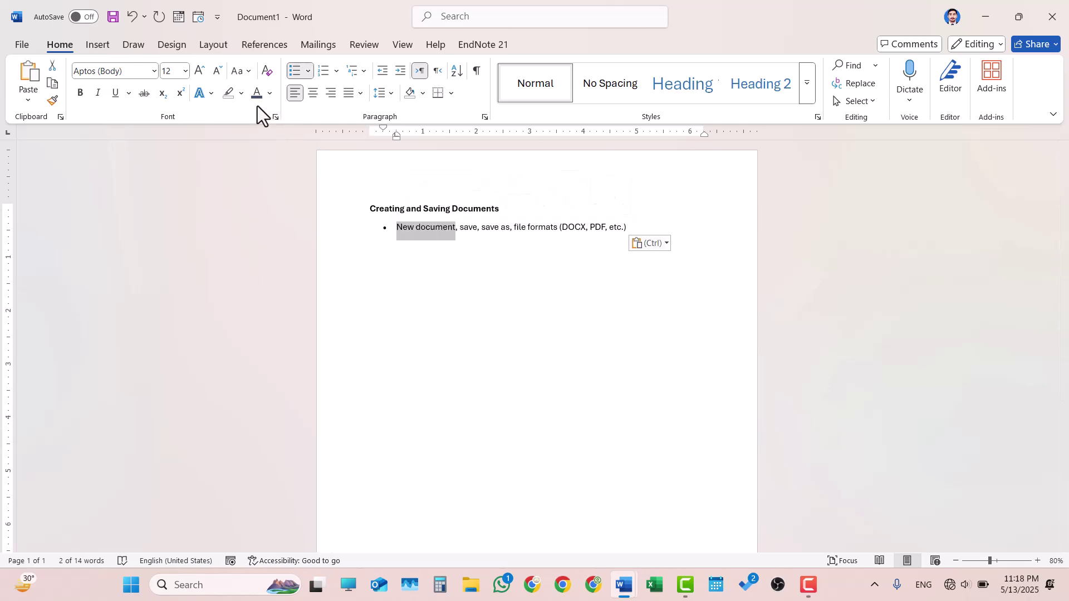
{"action": "left_click", "coordinate": [242, 95]}
{"action": "left_click", "coordinate": [229, 140]}
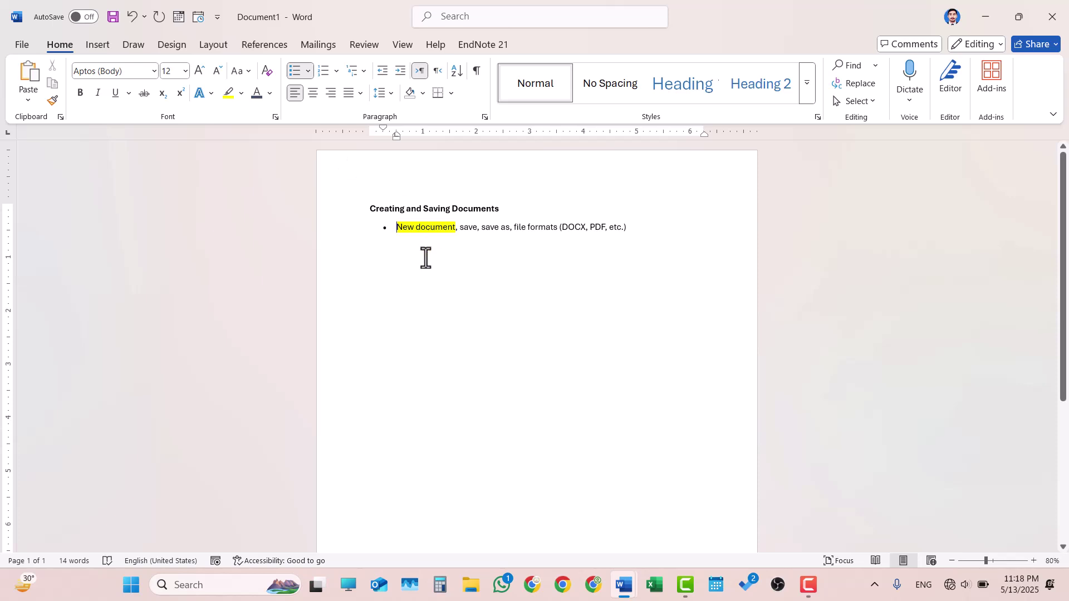
- Generate placeholder paragraphs on a new line below the bullet with =LOREM()
{"action": "key", "text": "End"}
{"action": "key", "text": "Return"}
{"action": "key", "text": "Return"}
{"action": "type", "text": "="}
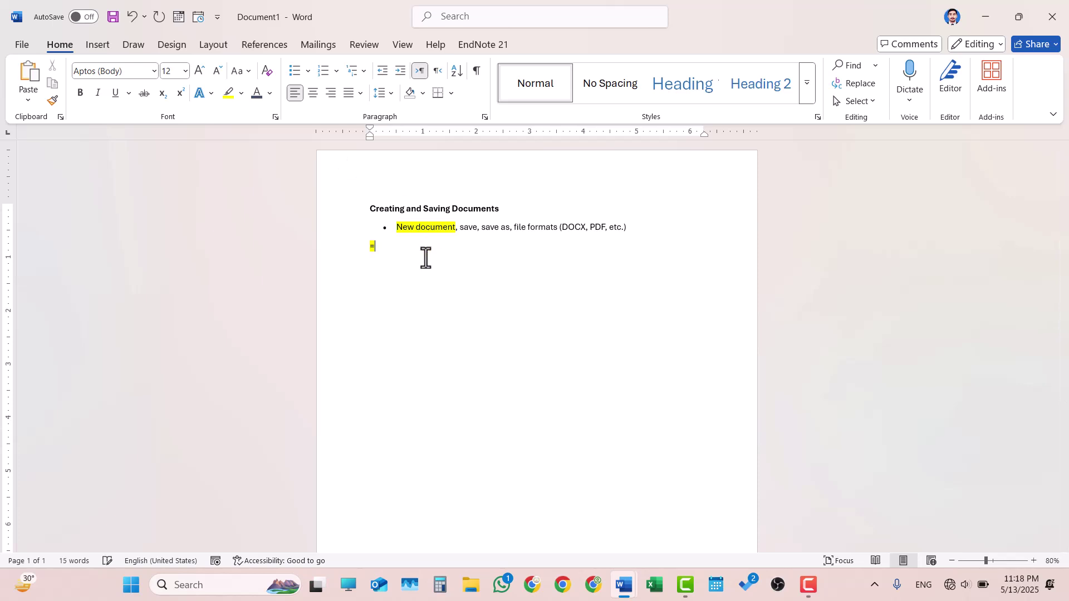
{"action": "type", "text": "LOREM)"}
{"action": "type", "text": "()"}
{"action": "key", "text": "Return"}
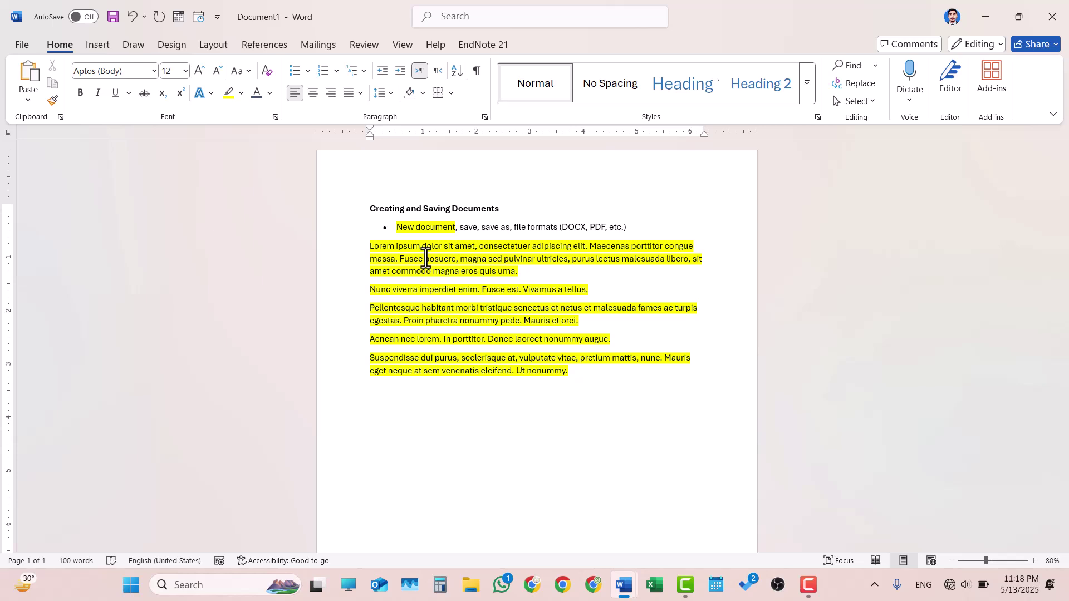
- Remove the yellow highlight from all the lorem ipsum paragraphs by setting it to No Color
{"action": "left_click", "coordinate": [589, 378]}
{"action": "left_click", "coordinate": [354, 246], "text": "shift"}
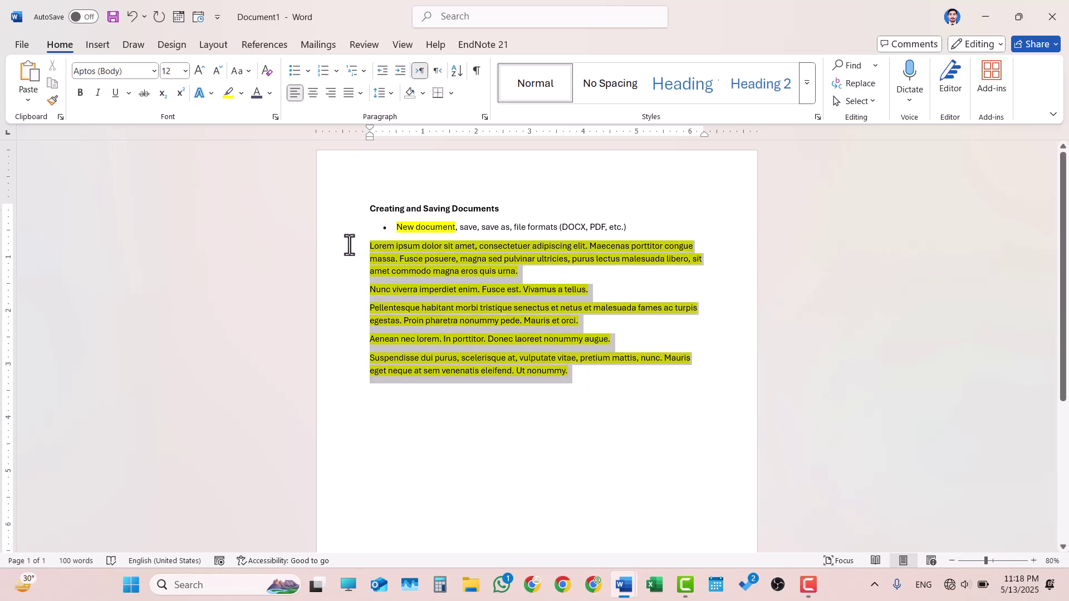
{"action": "left_click", "coordinate": [241, 94]}
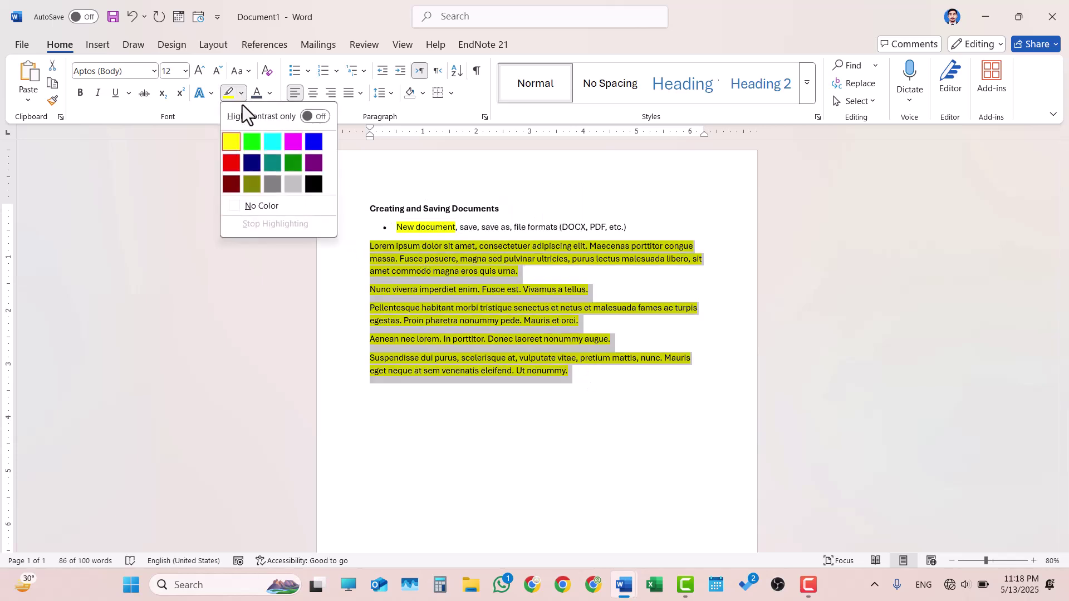
{"action": "left_click", "coordinate": [246, 209]}
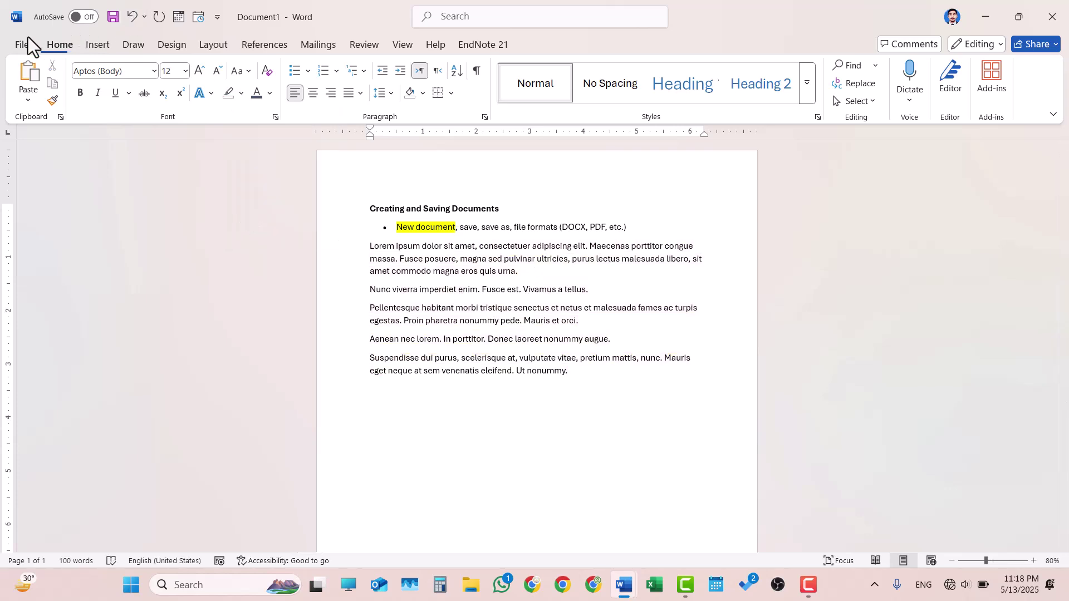
- Examine the Save As locations on This PC, including Desktop, and the available file types, and close without saving
{"action": "left_click", "coordinate": [9, 46]}
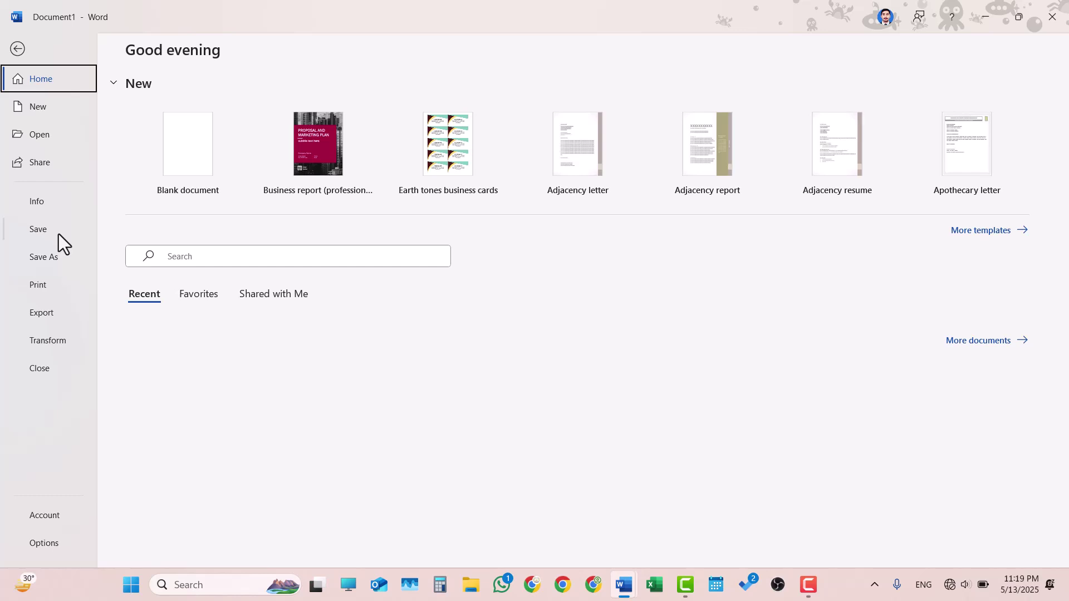
{"action": "left_click", "coordinate": [50, 259]}
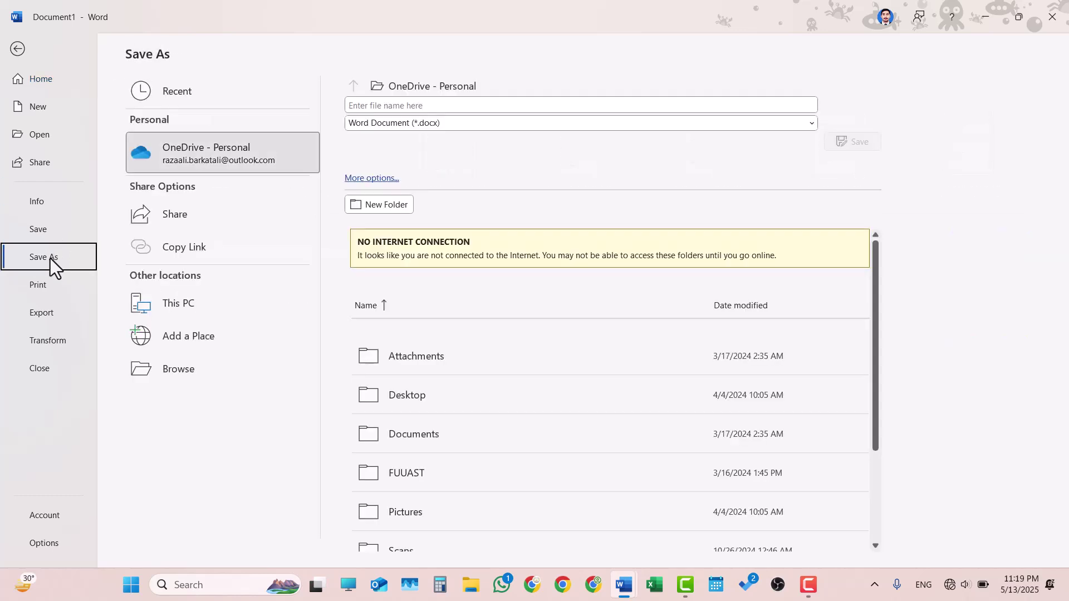
{"action": "left_click", "coordinate": [162, 307]}
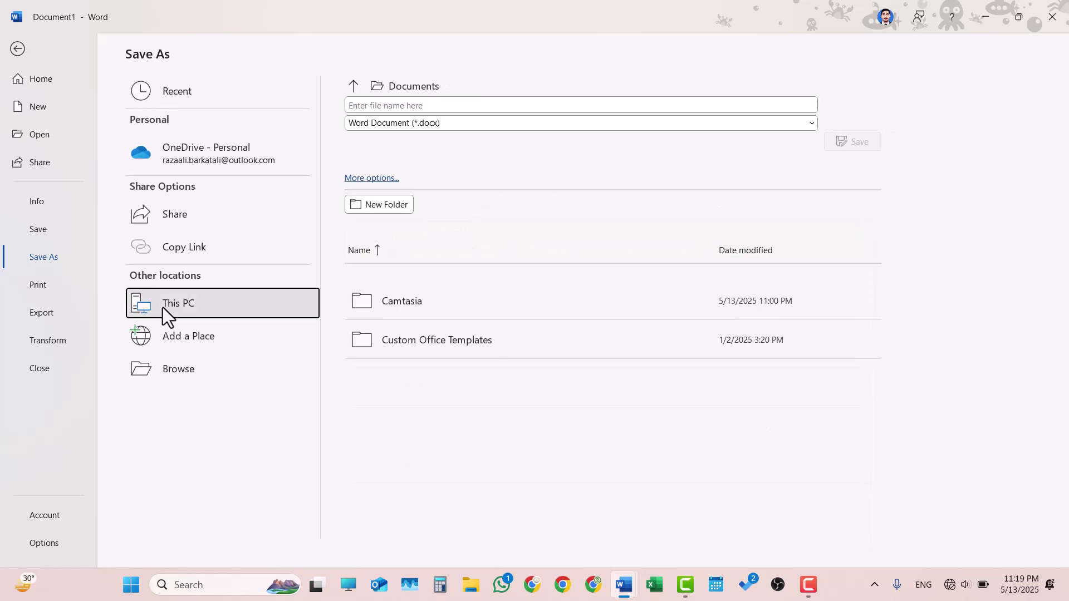
{"action": "left_click", "coordinate": [364, 179]}
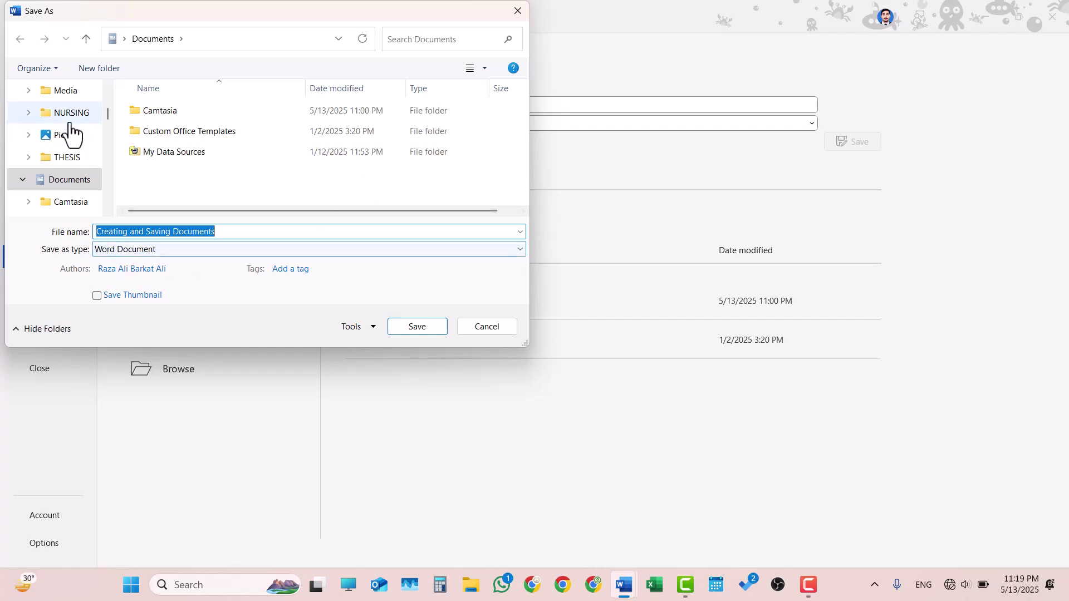
{"action": "scroll", "coordinate": [70, 132], "scroll_direction": "up", "scroll_amount": 5}
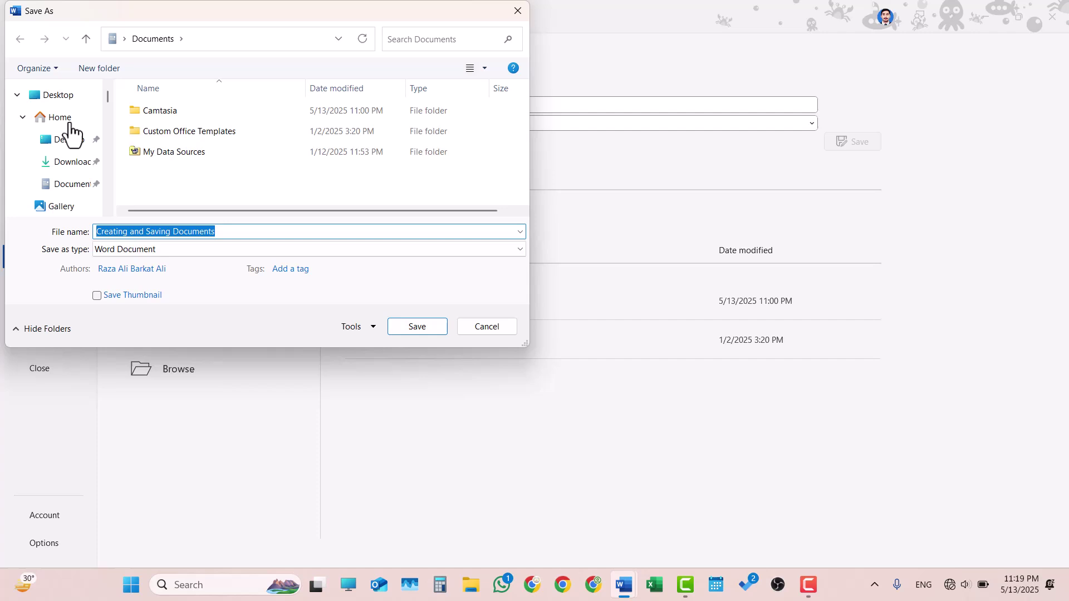
{"action": "left_click", "coordinate": [57, 100]}
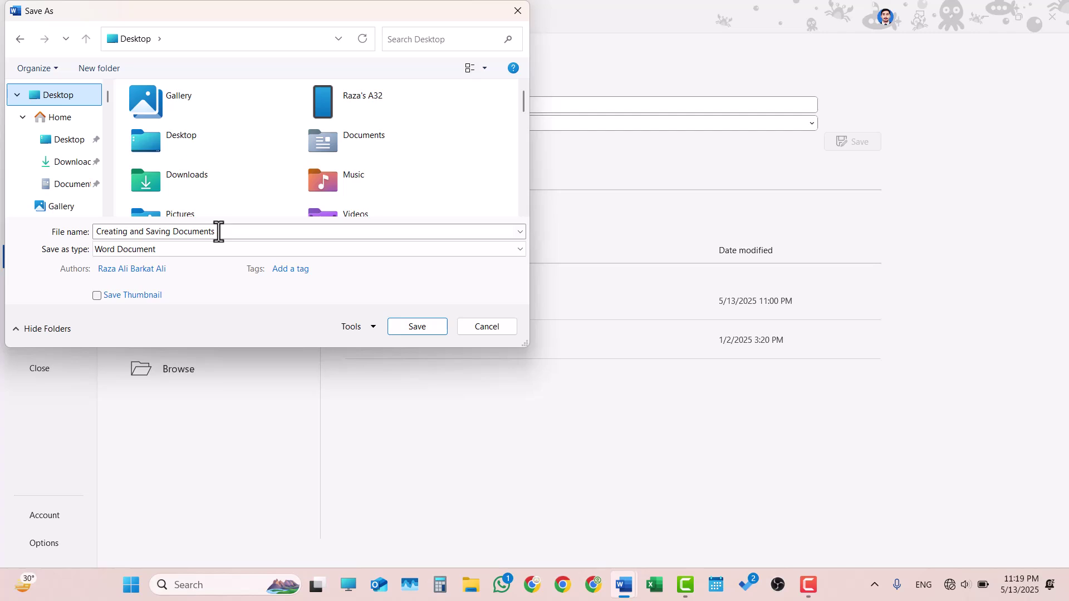
{"action": "left_click", "coordinate": [172, 252]}
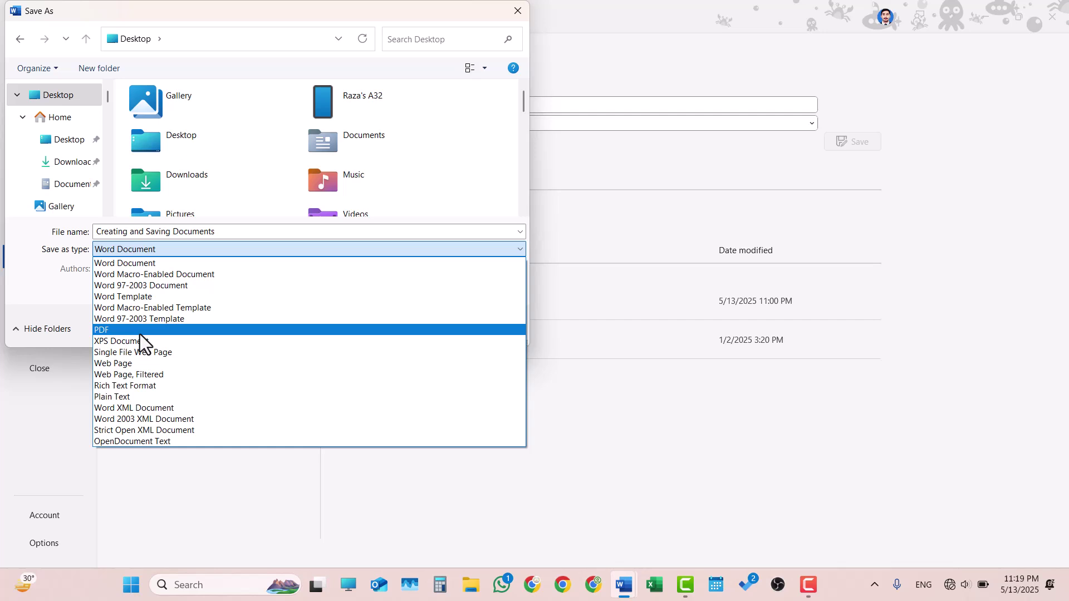
{"action": "left_click", "coordinate": [45, 260]}
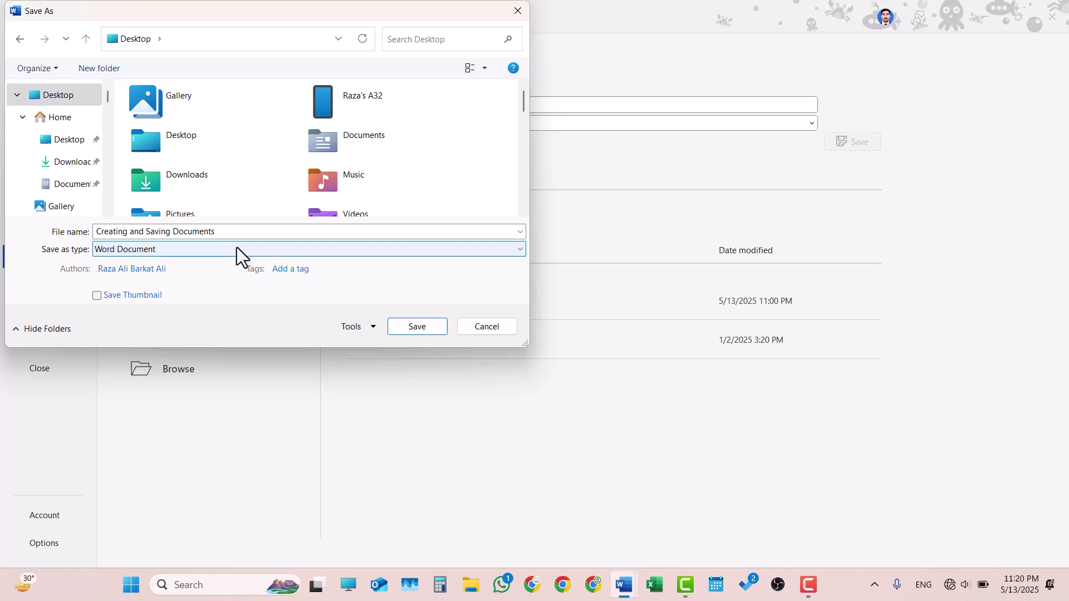
{"action": "left_click", "coordinate": [486, 325]}
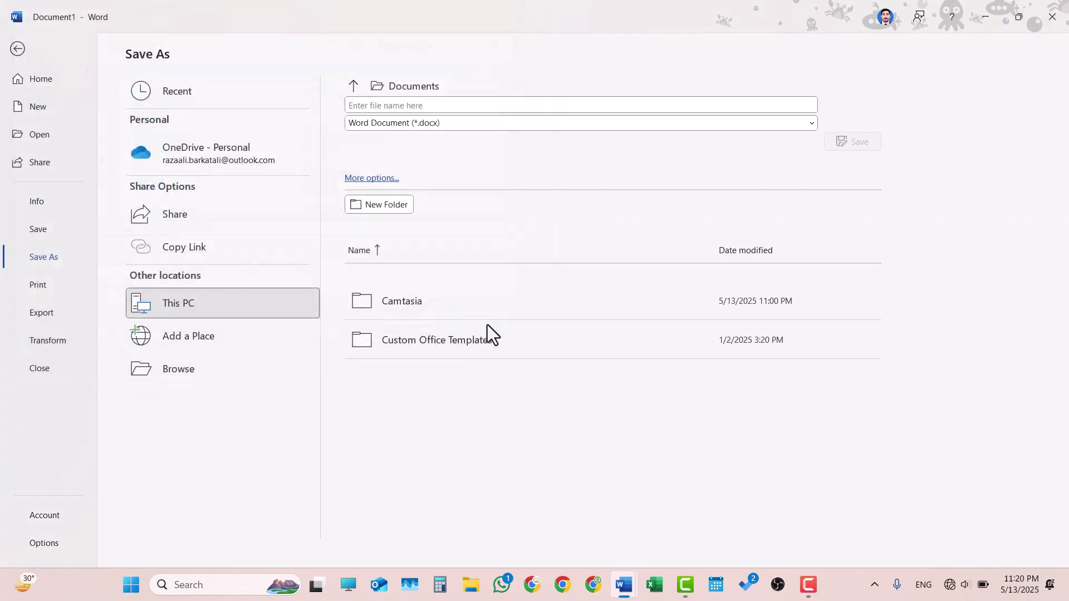
{"action": "left_click", "coordinate": [15, 49]}
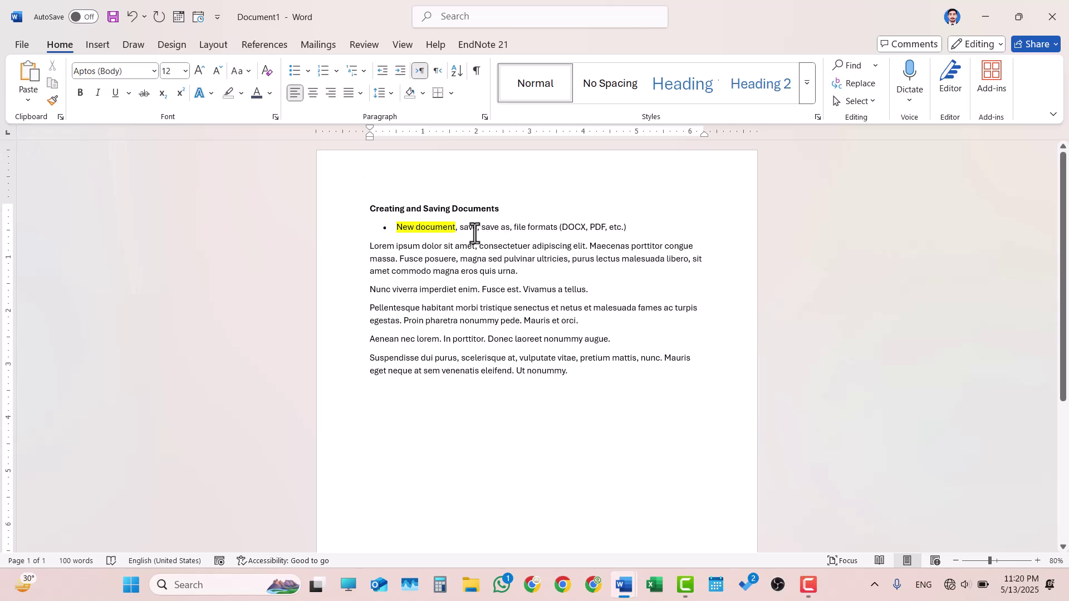
- Highlight ", save, save as" in the bullet in yellow
{"action": "left_click", "coordinate": [519, 333]}
{"action": "left_click_drag", "start_coordinate": [456, 230], "coordinate": [510, 230]}
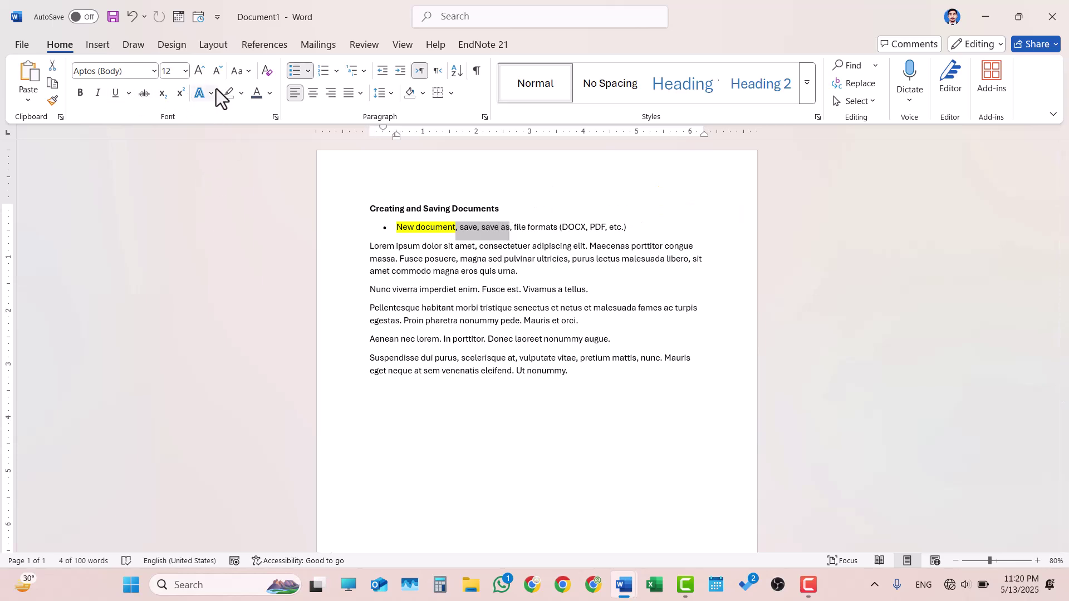
{"action": "left_click", "coordinate": [241, 93]}
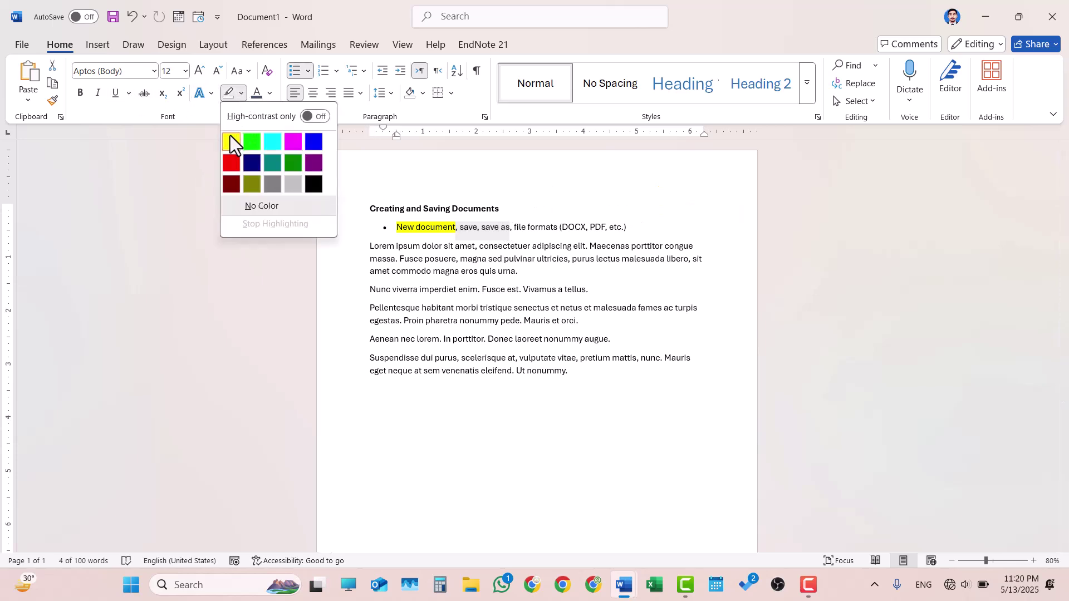
{"action": "left_click", "coordinate": [231, 142]}
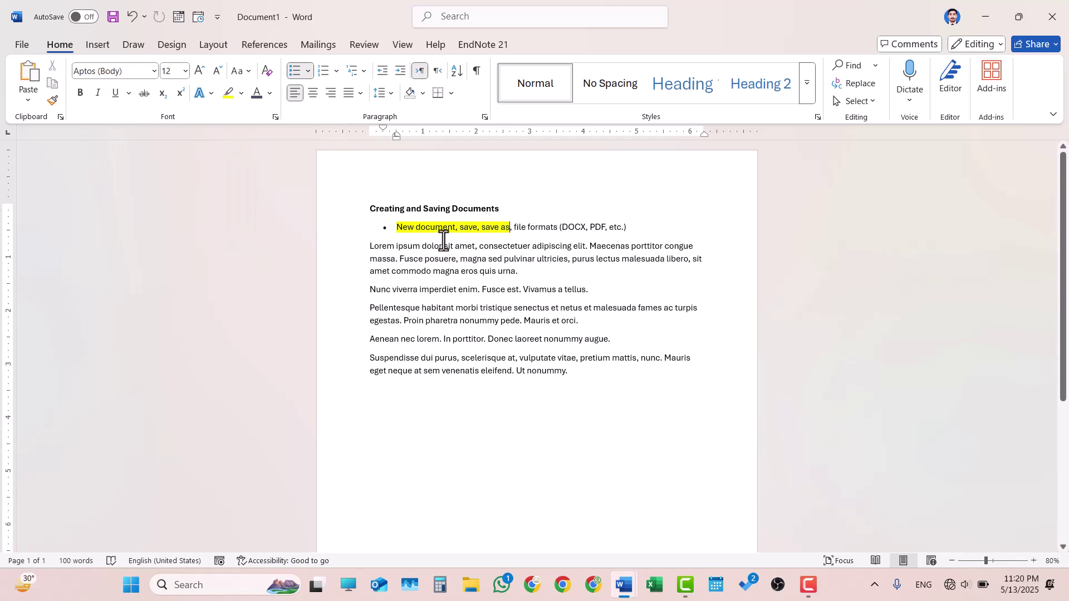
- Highlight "file formats (DOCX, PDF, etc.)" at the end of the bullet in yellow
{"action": "left_click", "coordinate": [427, 232]}
{"action": "mouse_move", "coordinate": [529, 228]}
{"action": "left_mouse_down"}
{"action": "mouse_move", "coordinate": [628, 234]}
{"action": "mouse_move", "coordinate": [518, 235]}
{"action": "left_mouse_up"}
{"action": "left_click", "coordinate": [631, 234]}
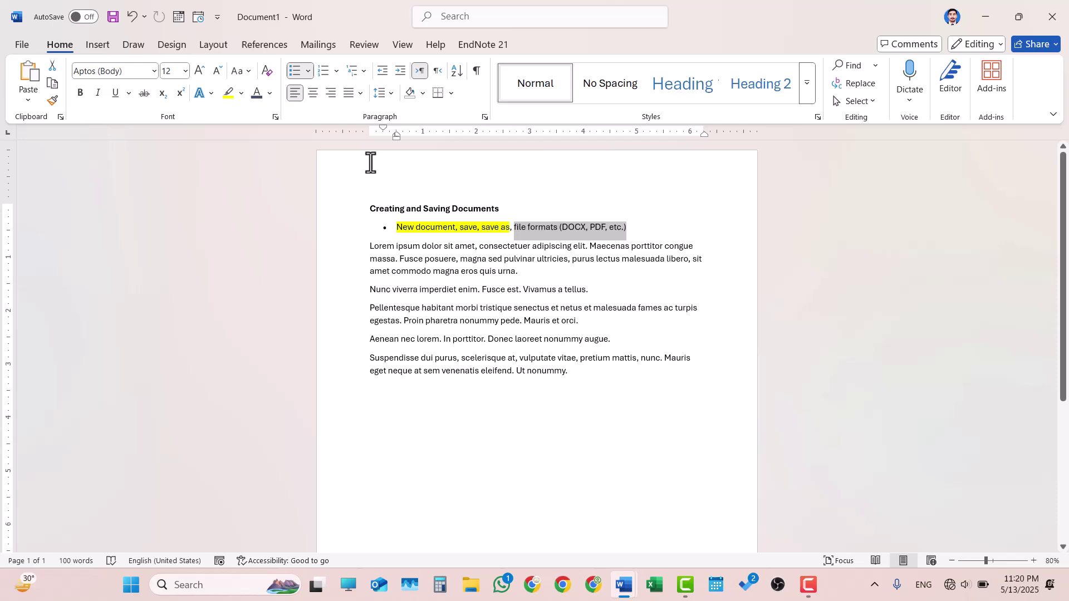
{"action": "left_click", "coordinate": [228, 93]}
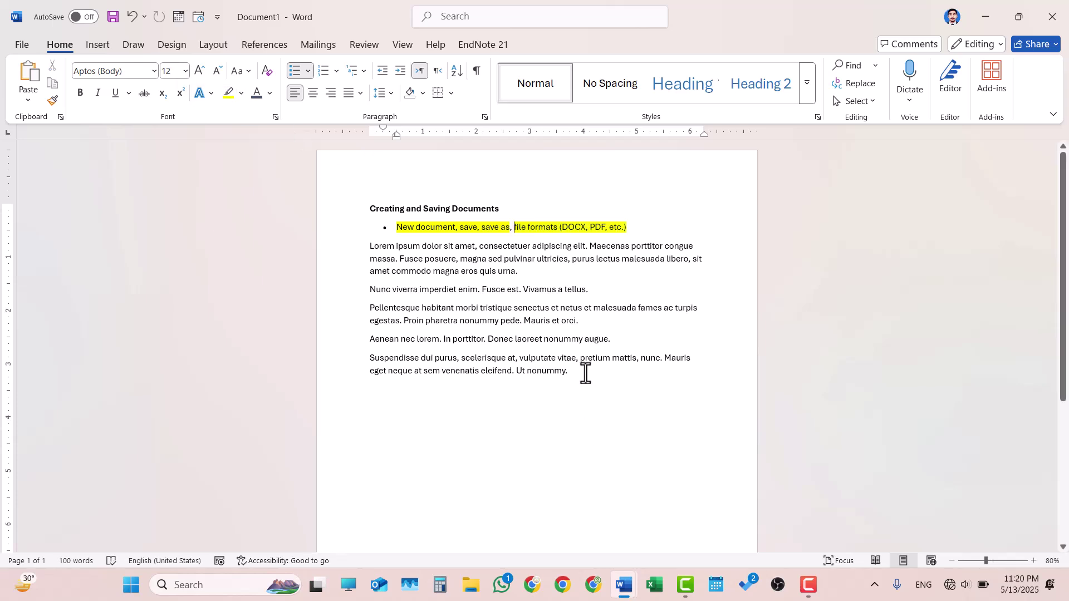
- Replace the lorem ipsum paragraphs with the "Typing and Formatting Text" entry from the clipboard history
{"action": "left_click_drag", "start_coordinate": [583, 372], "coordinate": [364, 251]}
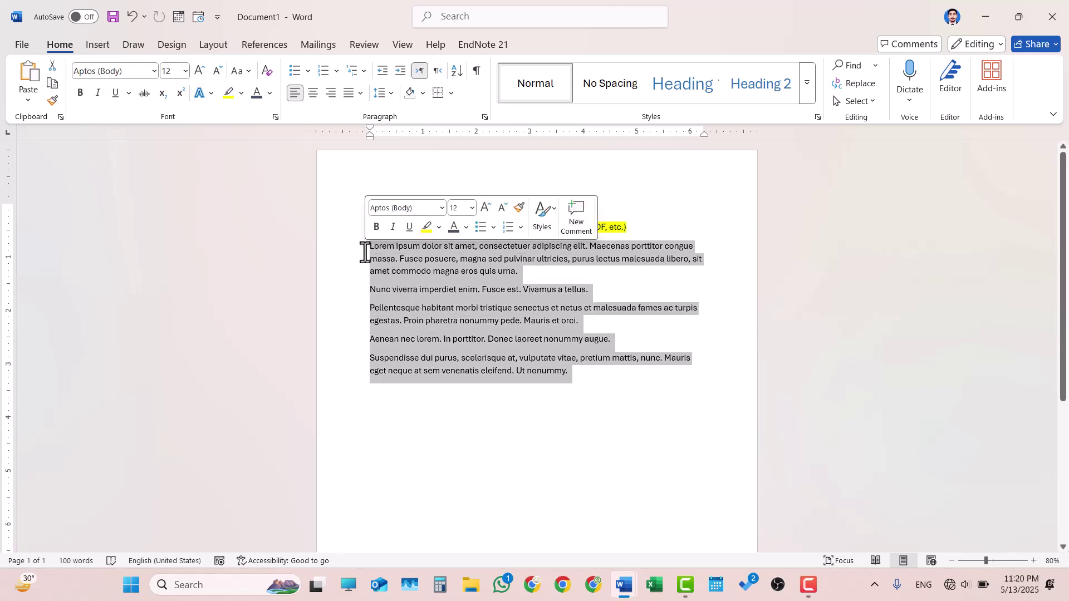
{"action": "key", "text": "Delete"}
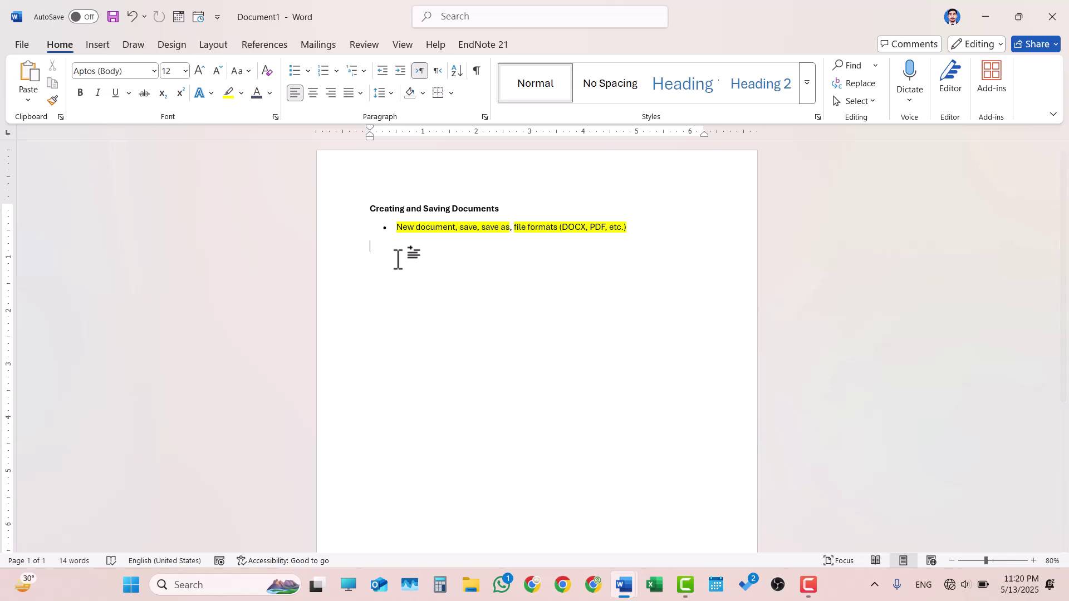
{"action": "key", "text": "super+v"}
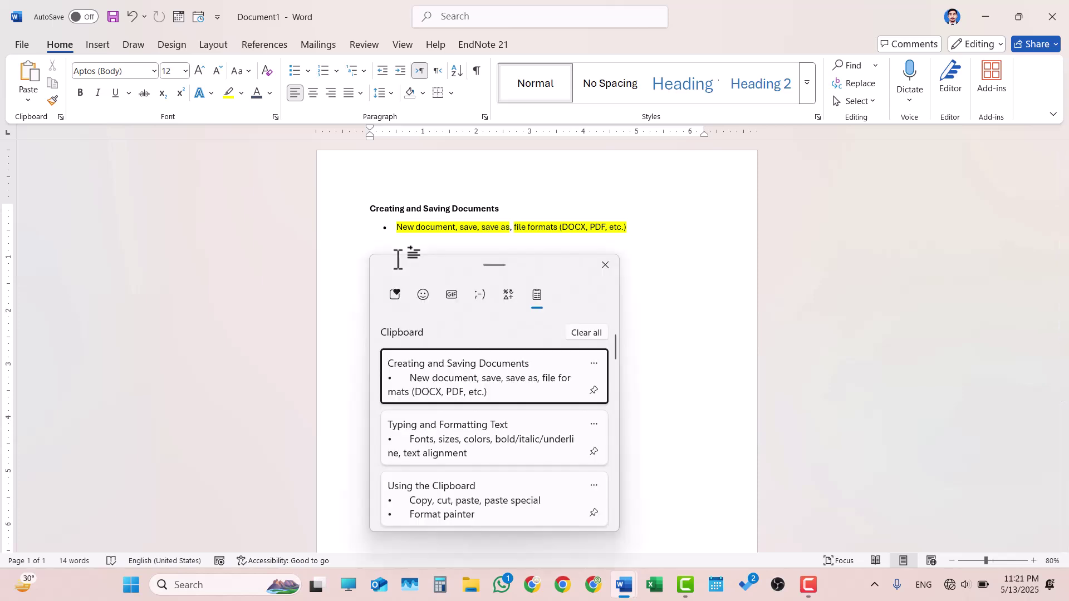
{"action": "key", "text": "Down"}
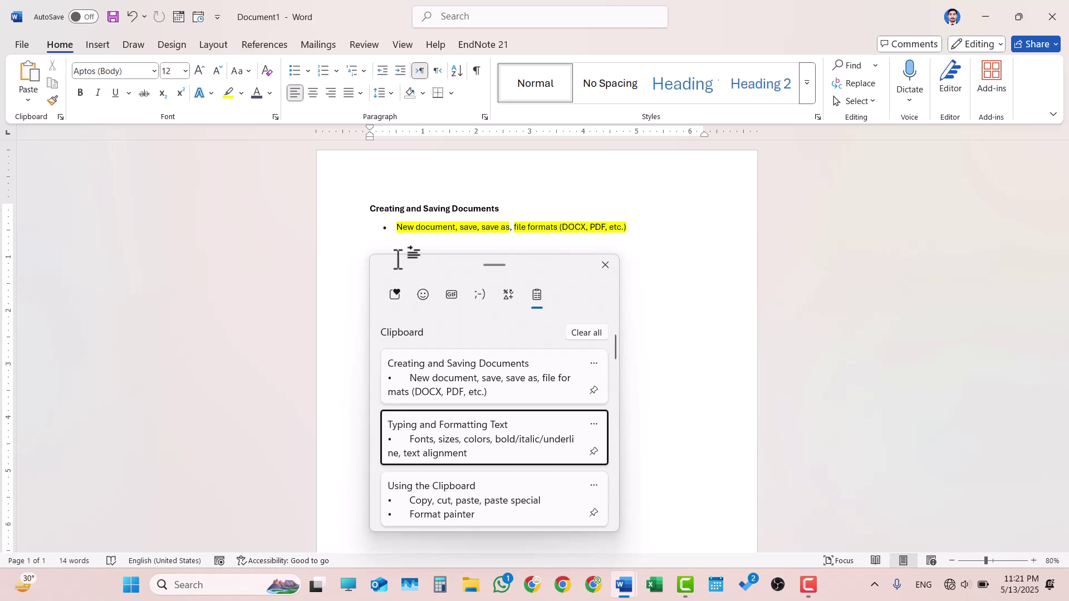
{"action": "key", "text": "Return"}
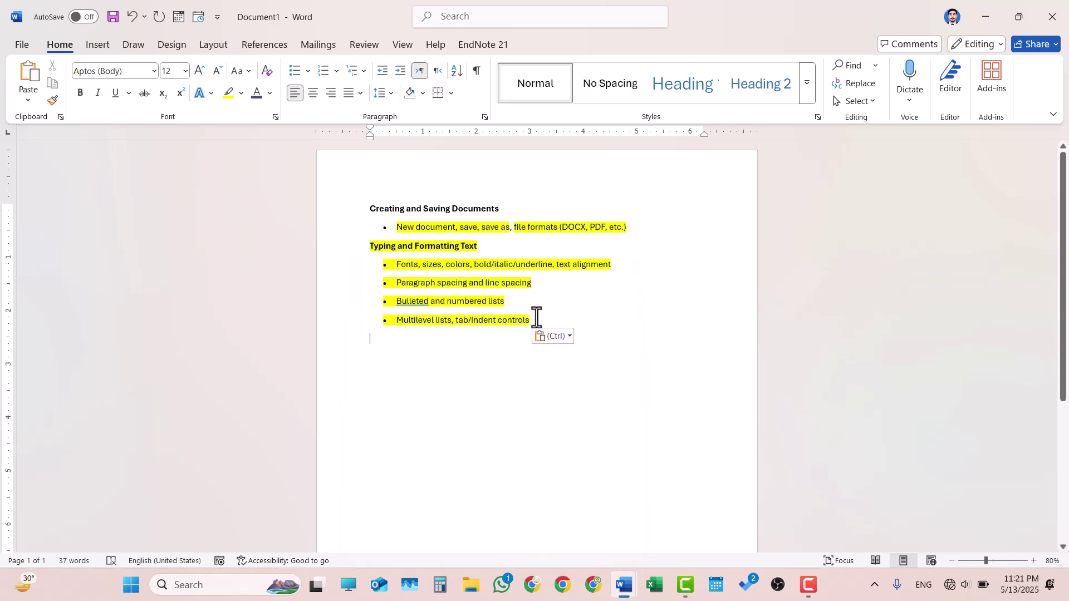
- Remove the yellow highlight from the "Typing and Formatting Text" heading and its four bullets
{"action": "left_click_drag", "start_coordinate": [536, 317], "coordinate": [370, 239]}
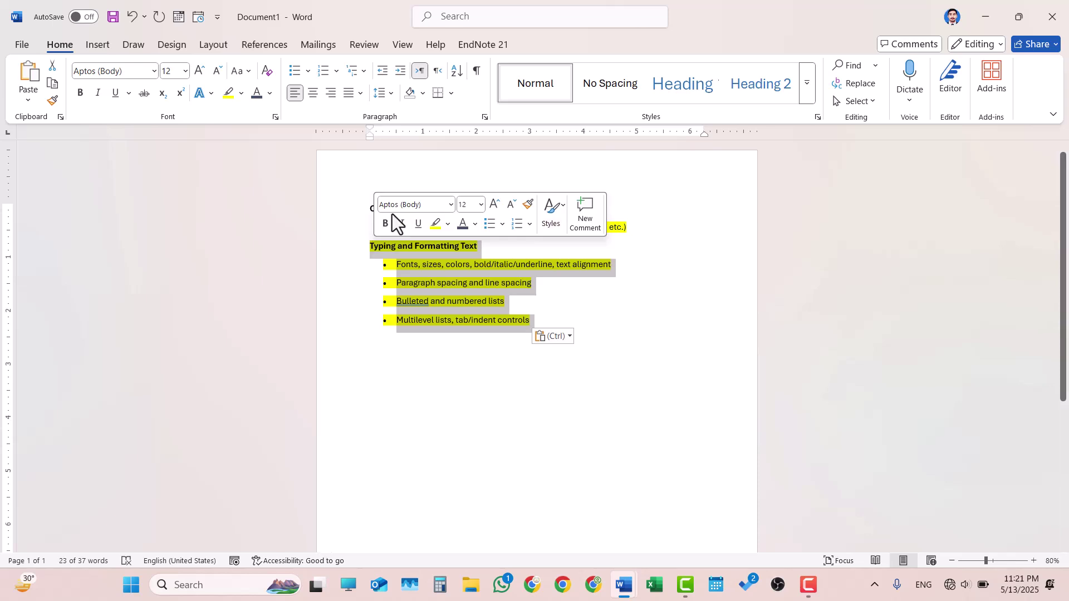
{"action": "left_click", "coordinate": [230, 94]}
{"action": "left_click", "coordinate": [429, 249]}
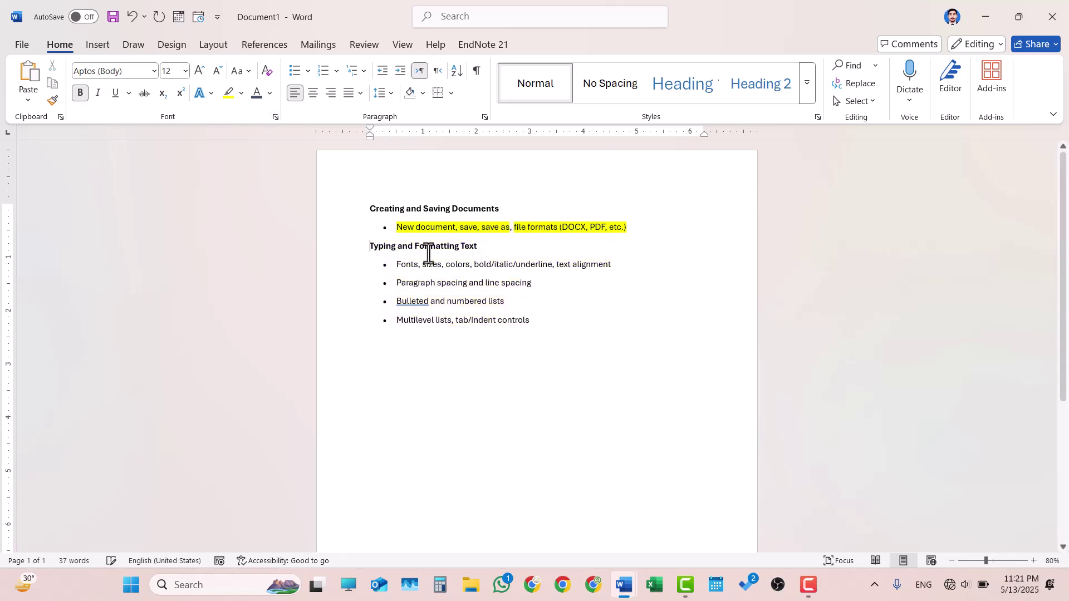
- Generate sample paragraphs below the bulleted list with =RAND()
{"action": "left_click", "coordinate": [439, 377]}
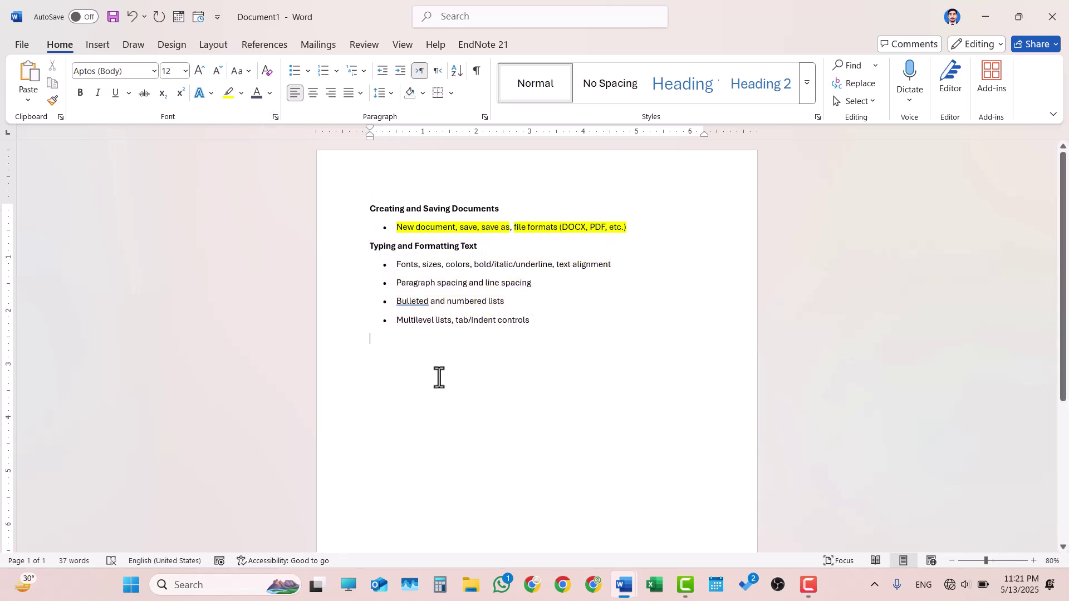
{"action": "type", "text": "=RAND()"}
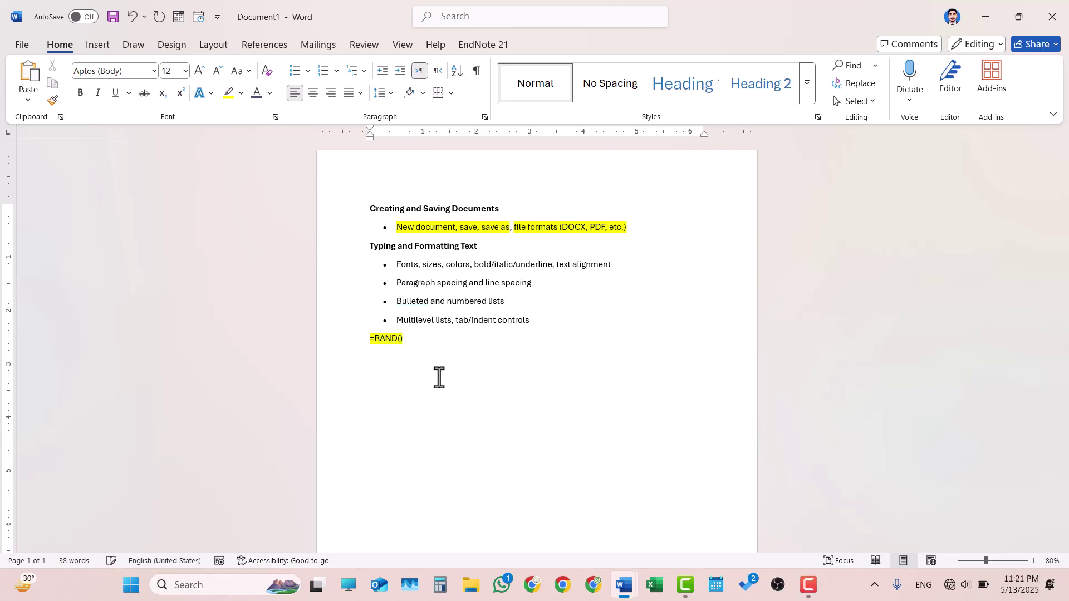
{"action": "key", "text": "Return"}
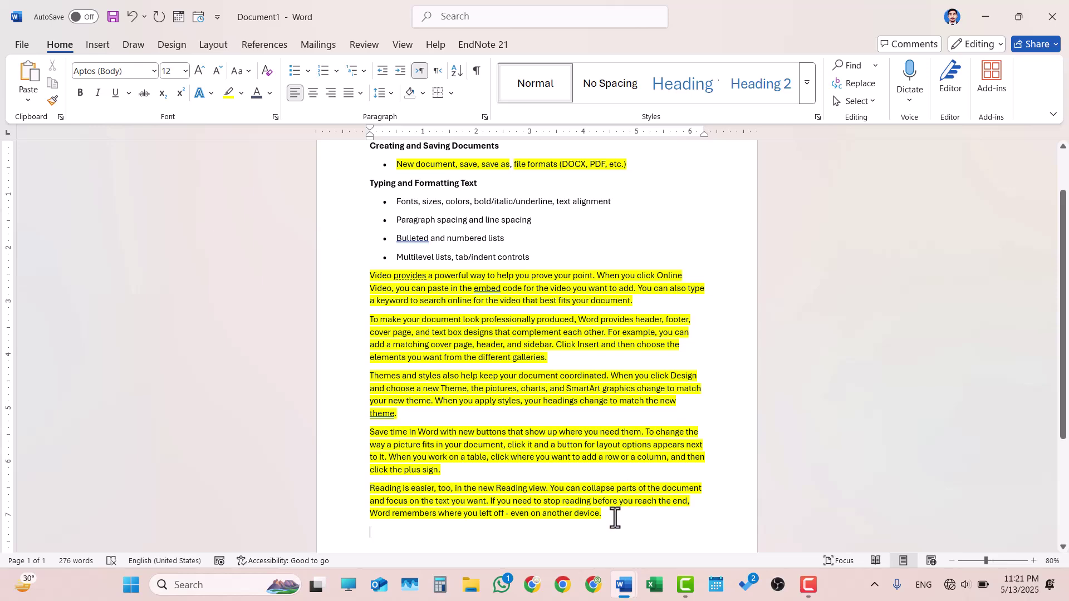
- Clear the highlighting from all the generated sample paragraphs by setting it to No Color
{"action": "left_click_drag", "start_coordinate": [615, 518], "coordinate": [370, 276]}
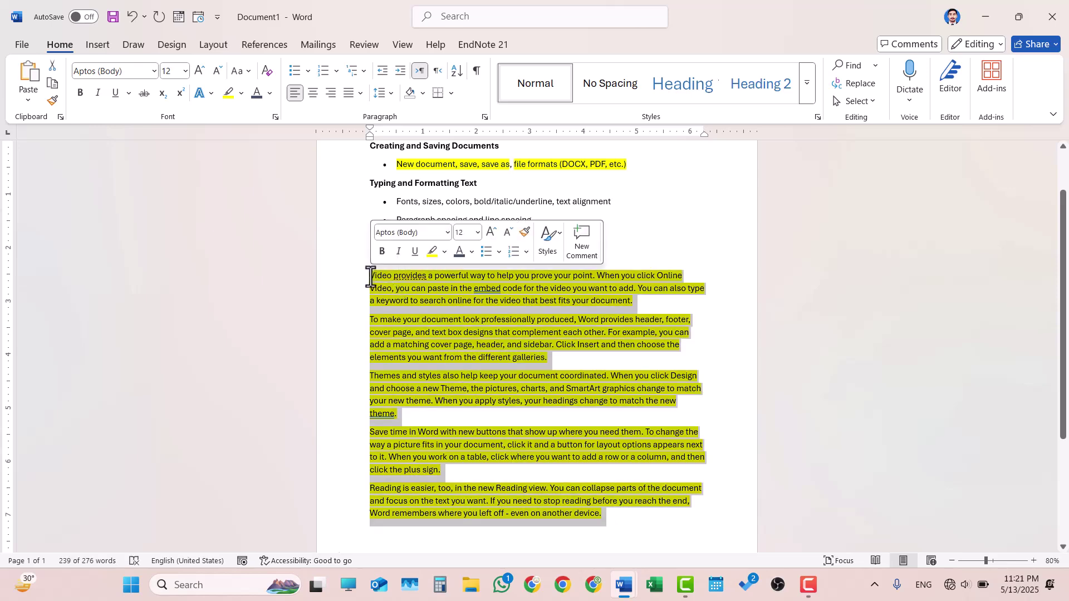
{"action": "left_click", "coordinate": [241, 93]}
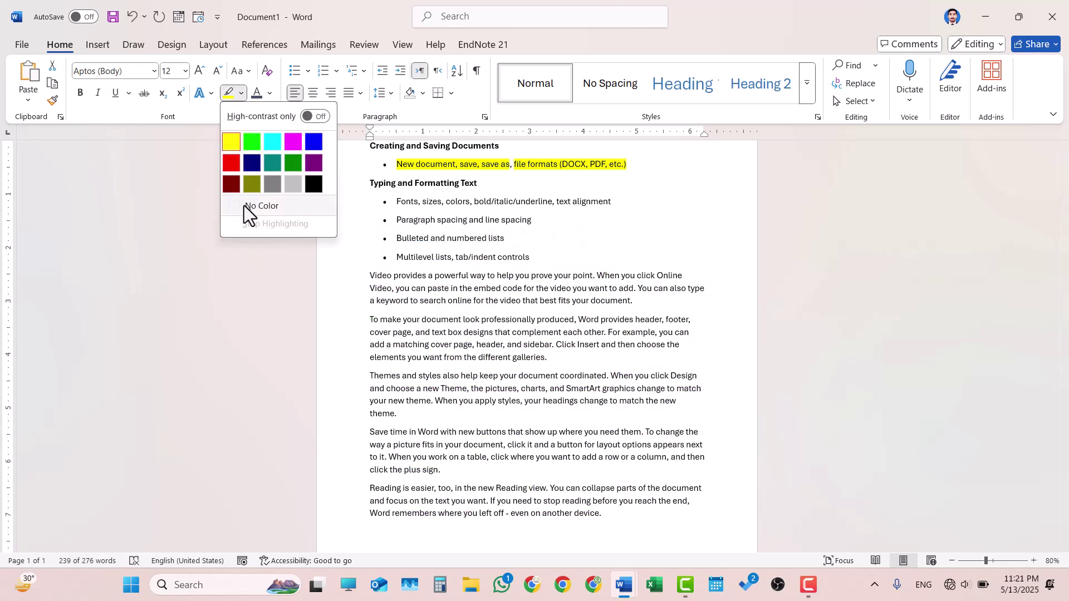
{"action": "left_click", "coordinate": [244, 205]}
{"action": "left_click", "coordinate": [244, 205]}
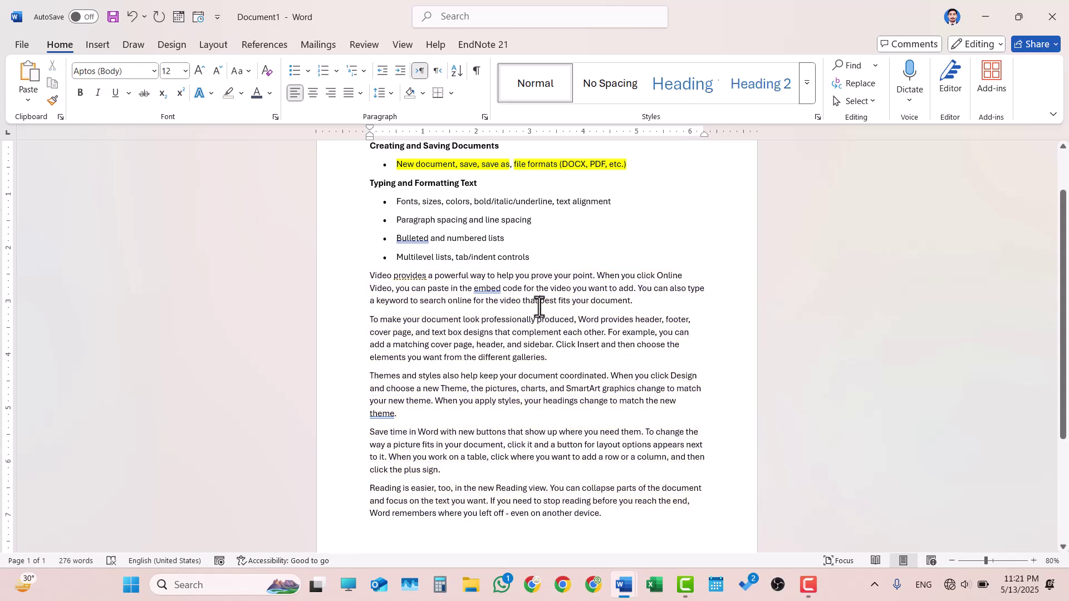
- Change the font of all five sample paragraphs to Times New Roman
{"action": "scroll", "coordinate": [539, 306], "scroll_direction": "up", "scroll_amount": 3}
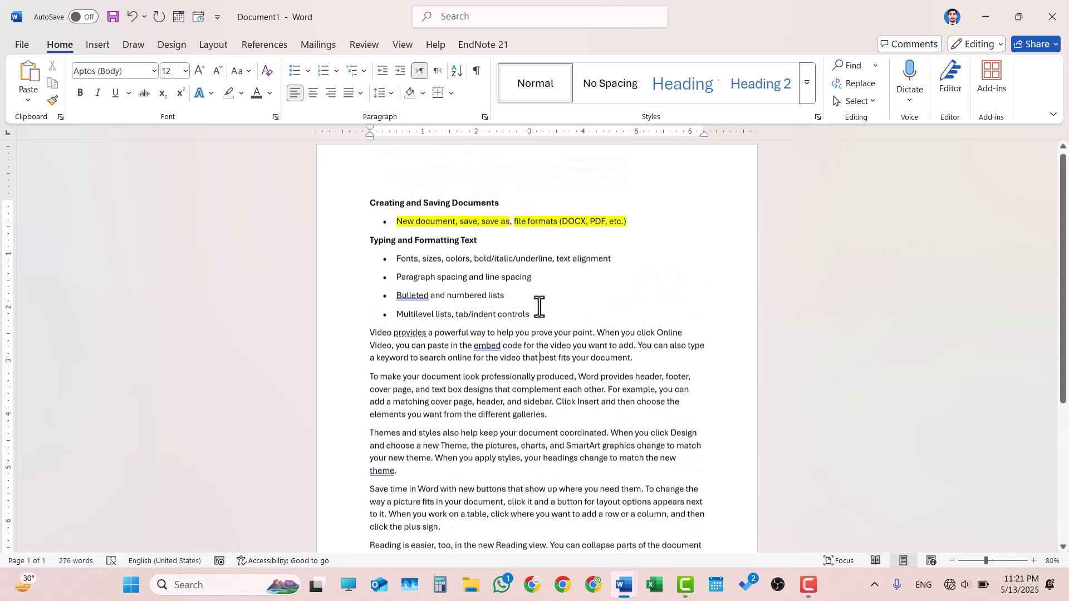
{"action": "left_click", "coordinate": [408, 265]}
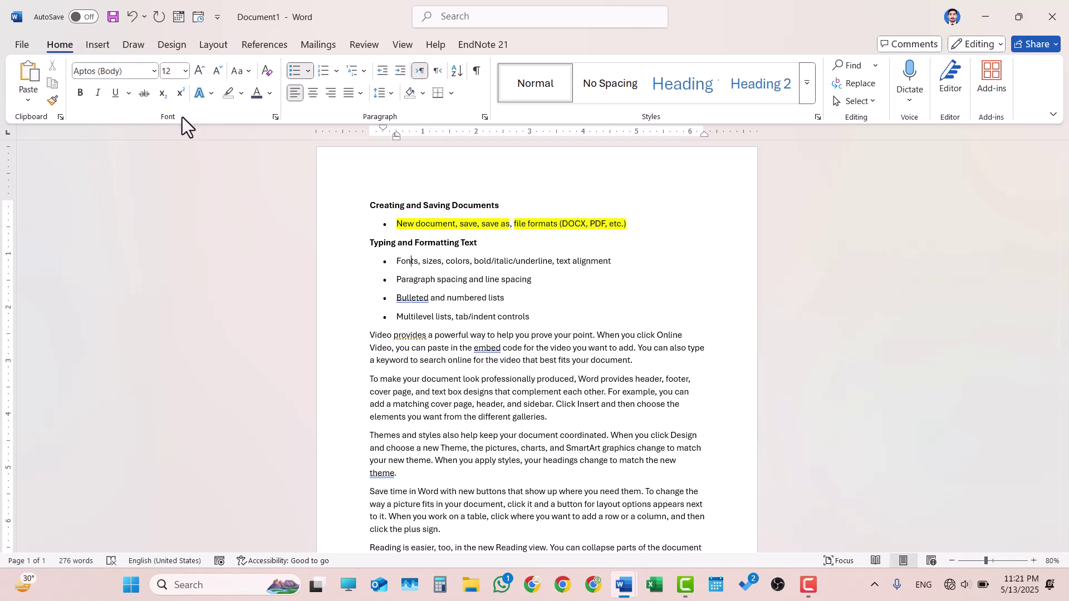
{"action": "left_click", "coordinate": [152, 73]}
{"action": "left_click", "coordinate": [510, 432]}
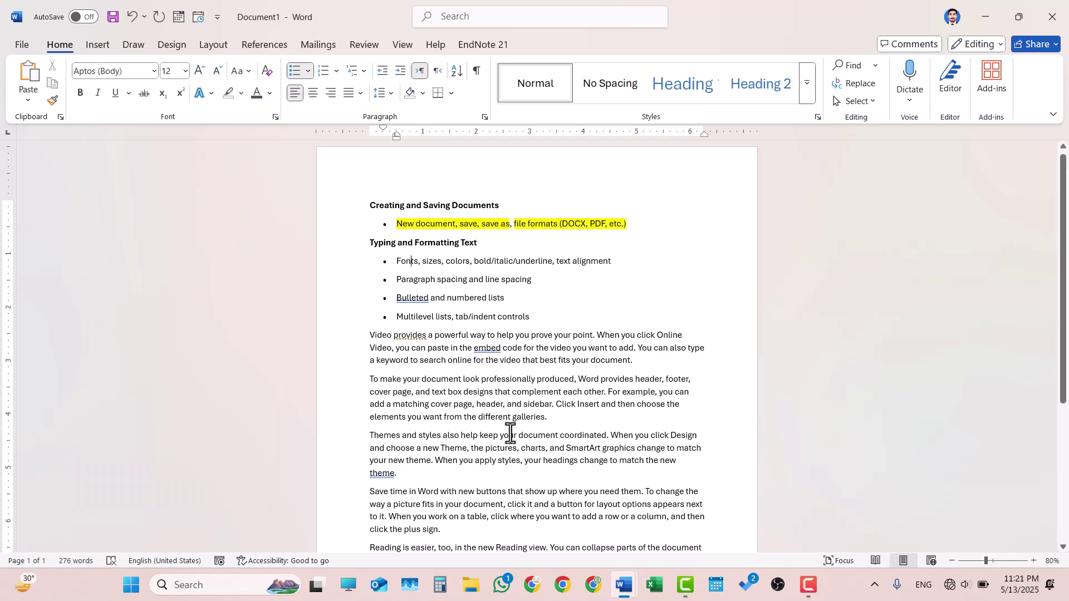
{"action": "scroll", "coordinate": [508, 434], "scroll_direction": "down", "scroll_amount": 5}
{"action": "scroll", "coordinate": [508, 434], "scroll_direction": "up", "scroll_amount": 3}
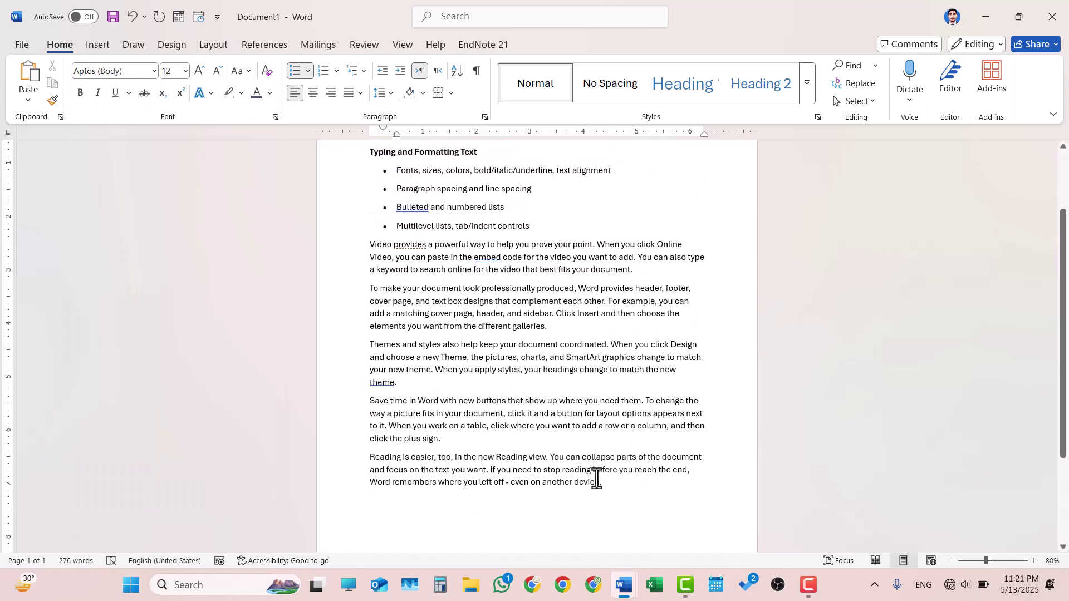
{"action": "left_click_drag", "start_coordinate": [612, 483], "coordinate": [367, 246]}
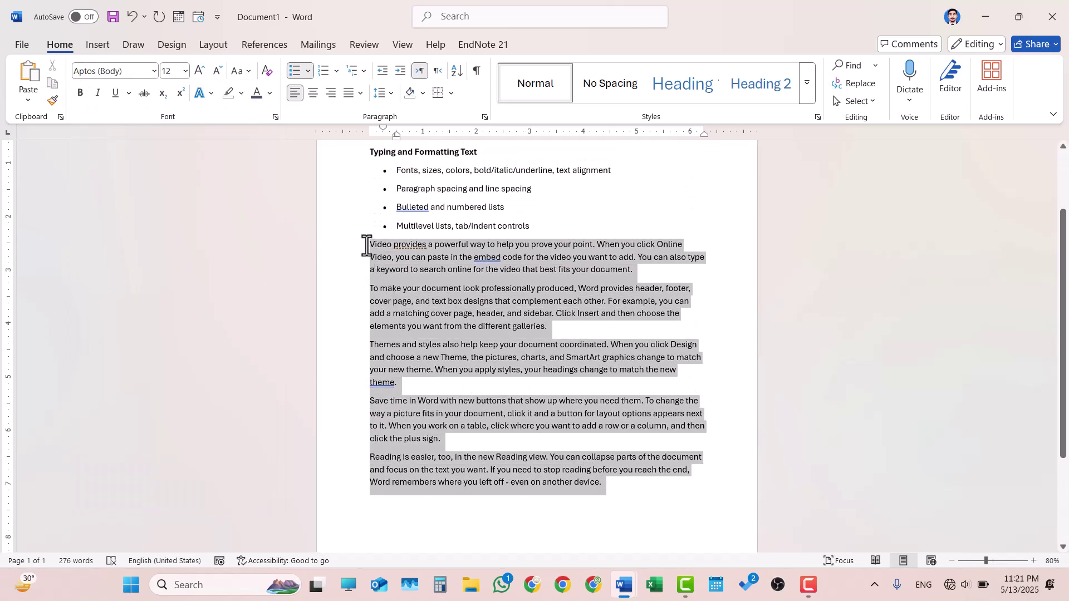
{"action": "left_click", "coordinate": [152, 70]}
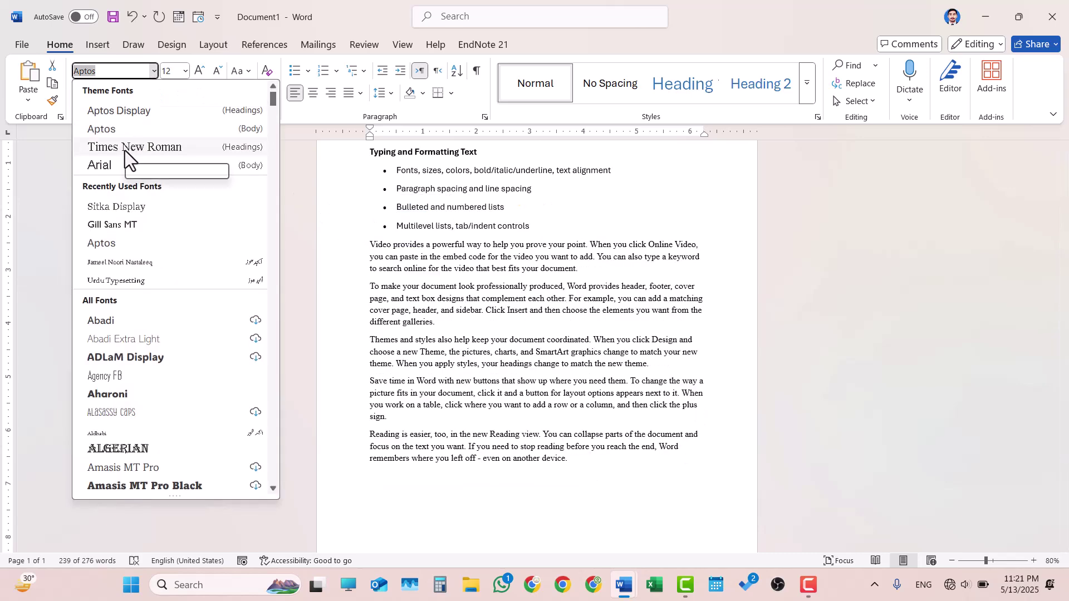
{"action": "left_click", "coordinate": [125, 148]}
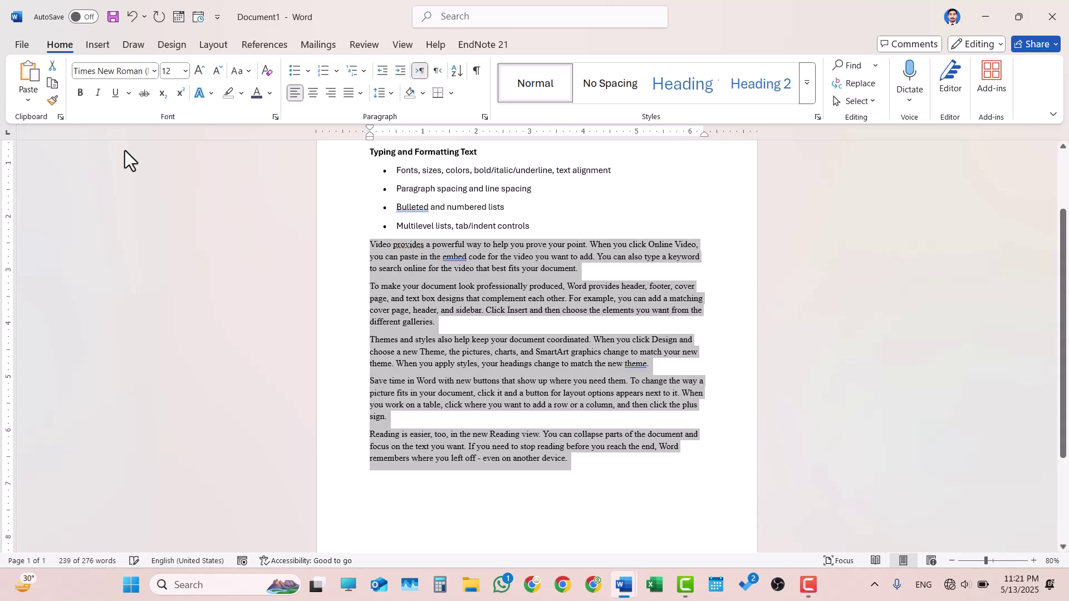
{"action": "left_click", "coordinate": [500, 272]}
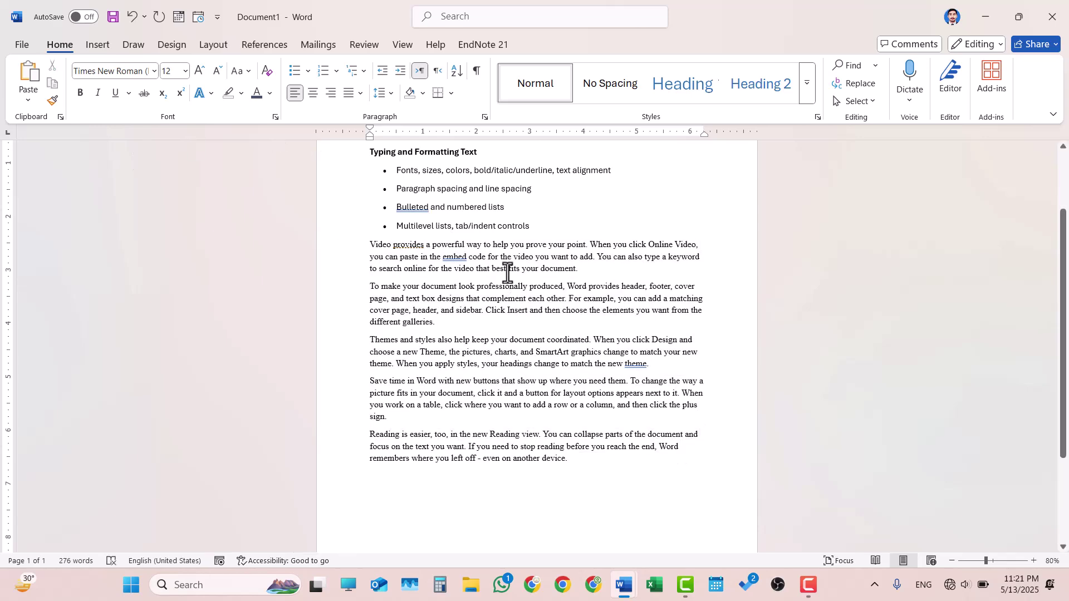
- Highlight the word "Fonts" in the first bullet under "Typing and Formatting Text" in yellow
{"action": "scroll", "coordinate": [520, 220], "scroll_direction": "up", "scroll_amount": 1}
{"action": "scroll", "coordinate": [523, 220], "scroll_direction": "up", "scroll_amount": 1}
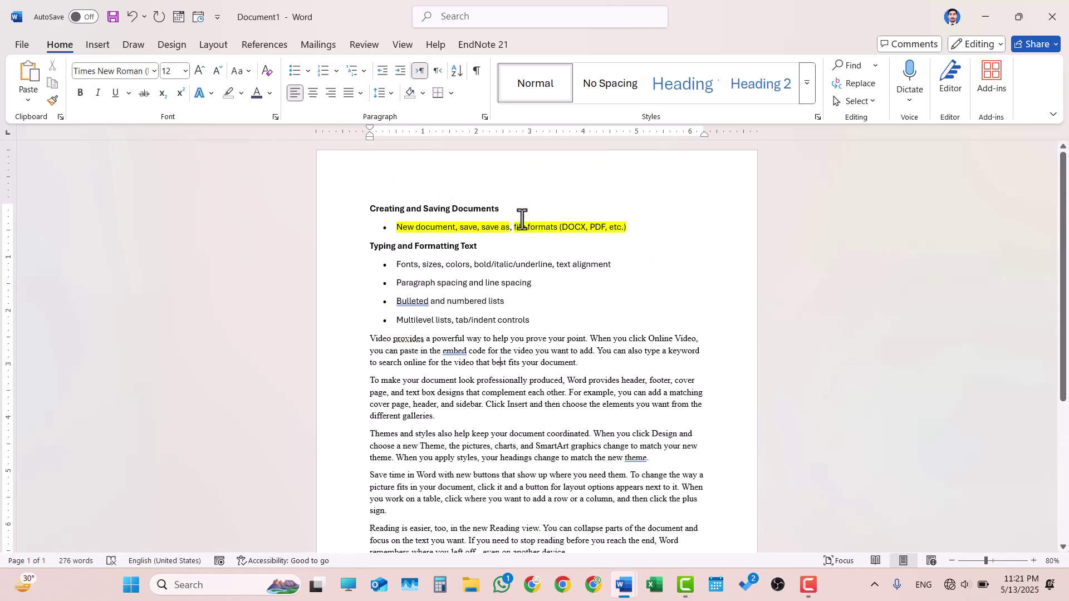
{"action": "left_click", "coordinate": [475, 266]}
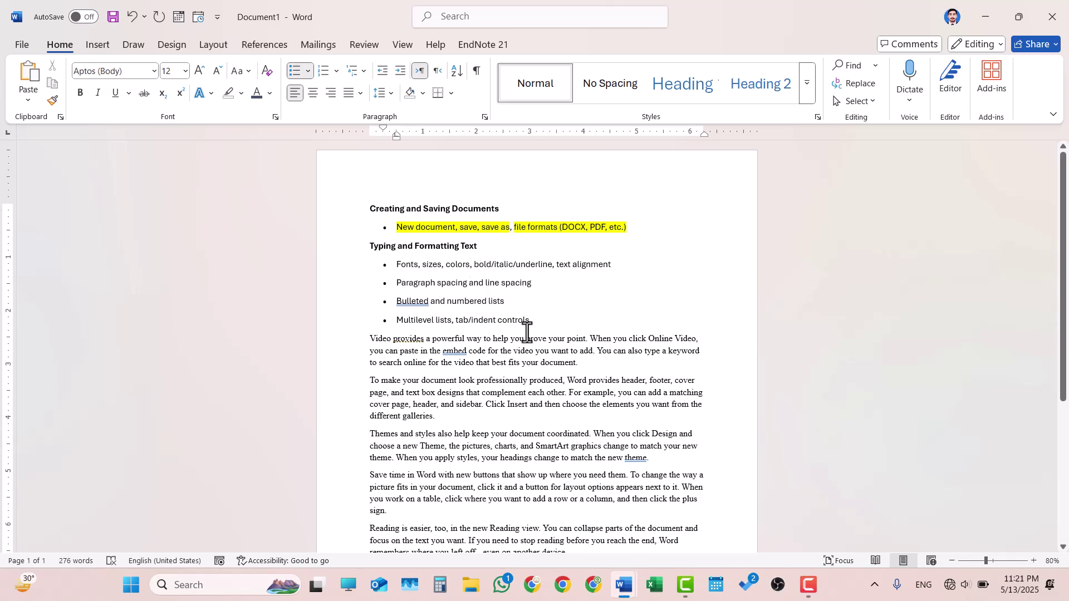
{"action": "left_click", "coordinate": [508, 349]}
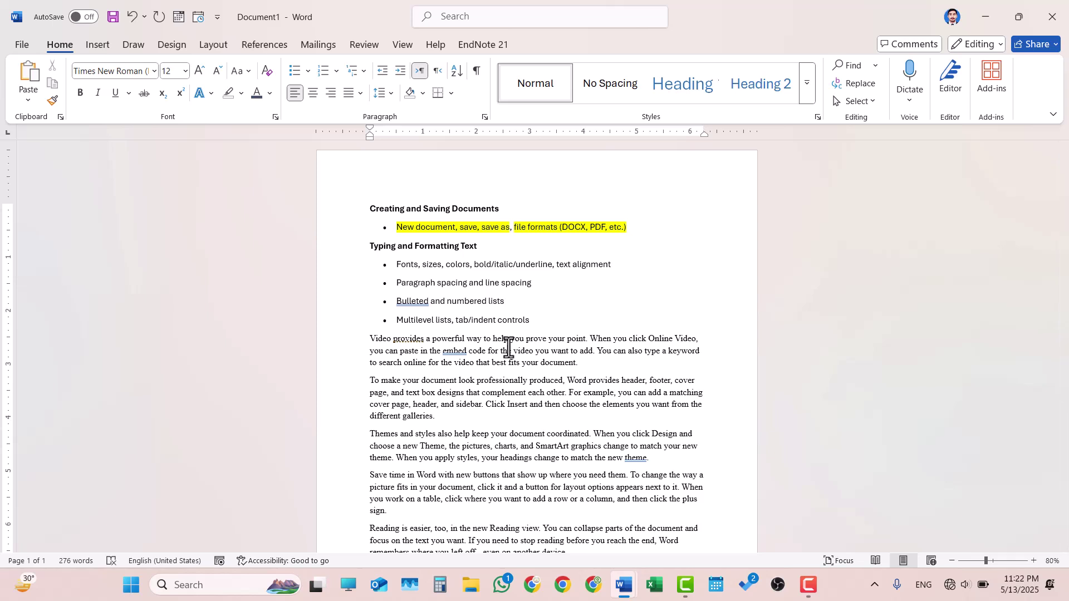
{"action": "left_click", "coordinate": [465, 271]}
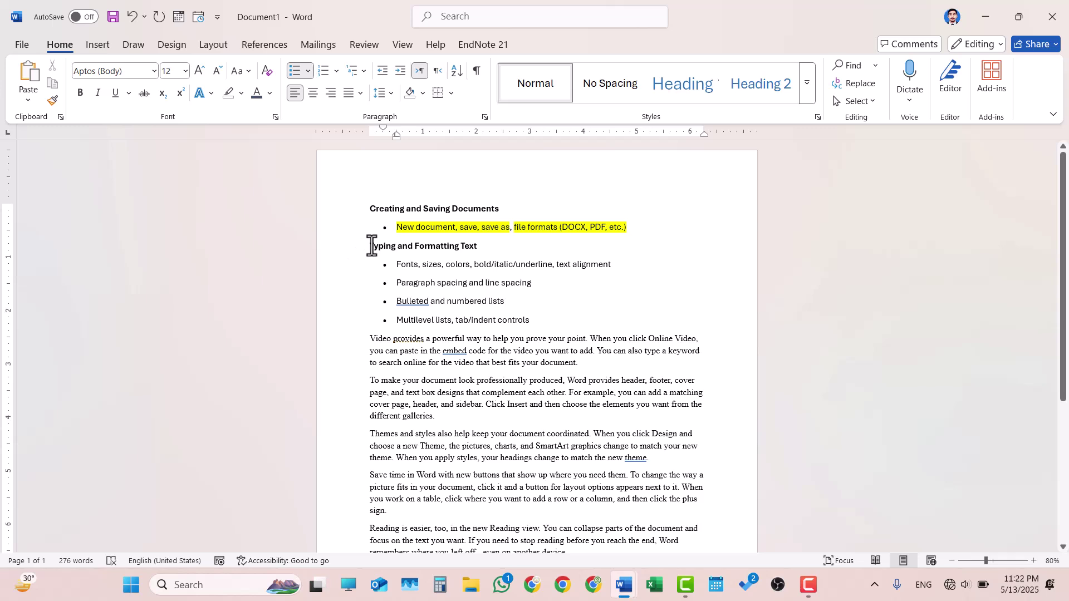
{"action": "double_click", "coordinate": [407, 266]}
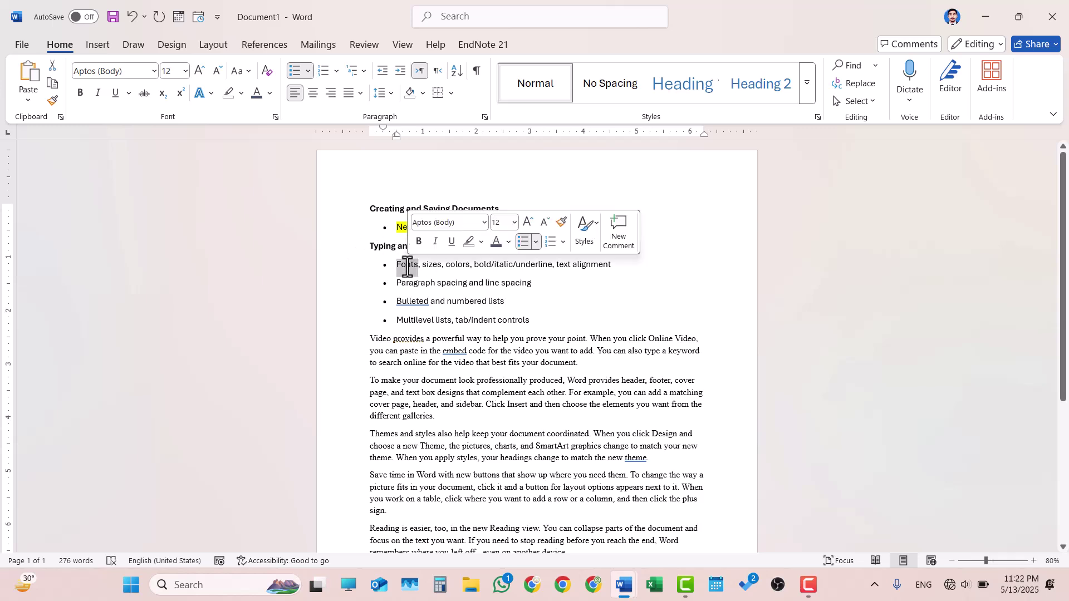
{"action": "left_click", "coordinate": [238, 94]}
{"action": "left_click", "coordinate": [232, 141]}
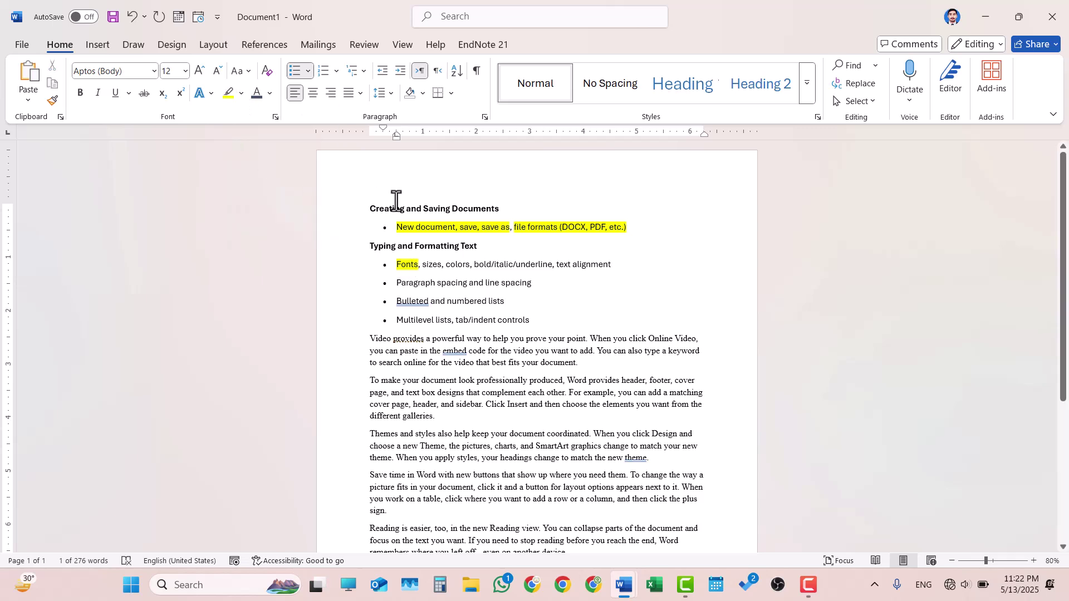
{"action": "left_click", "coordinate": [418, 265]}
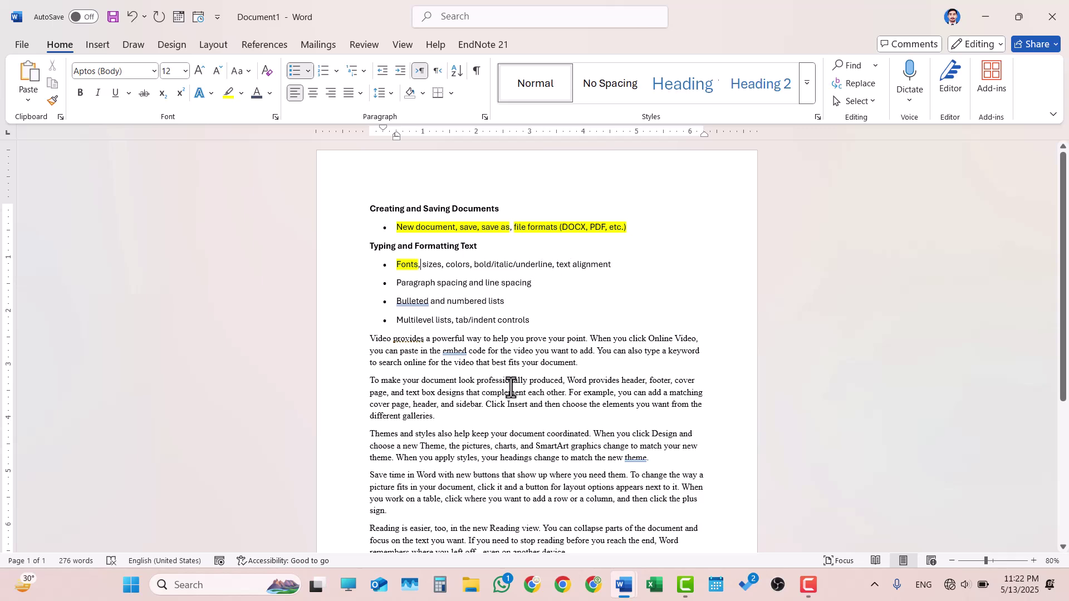
- Look through the font sizes available for the word "Video" opening the first sample paragraph, and set its font color to standard red
{"action": "double_click", "coordinate": [432, 265]}
{"action": "double_click", "coordinate": [375, 340]}
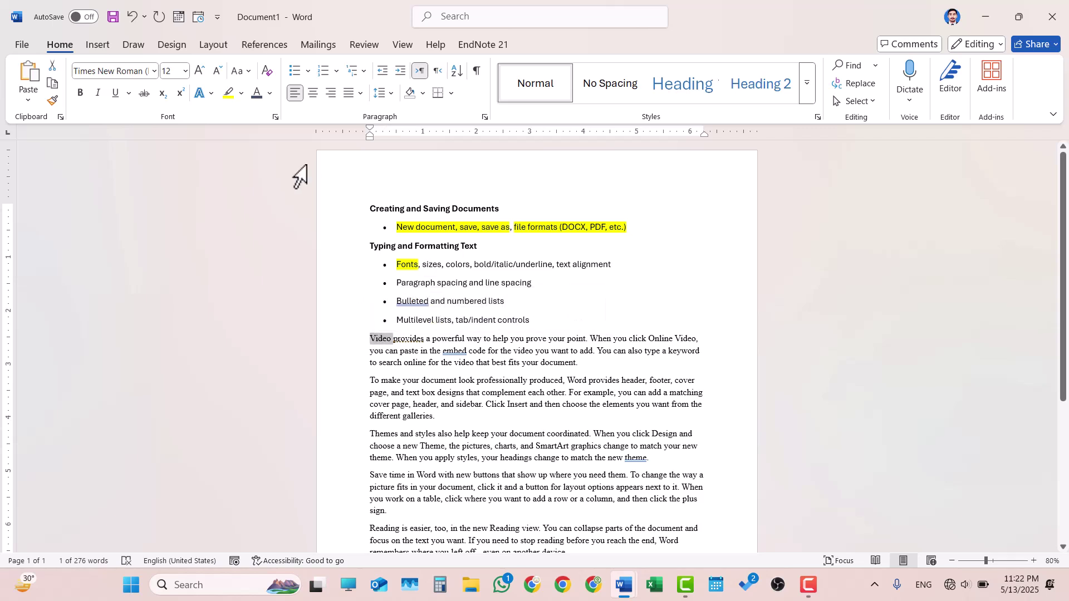
{"action": "left_click", "coordinate": [186, 72]}
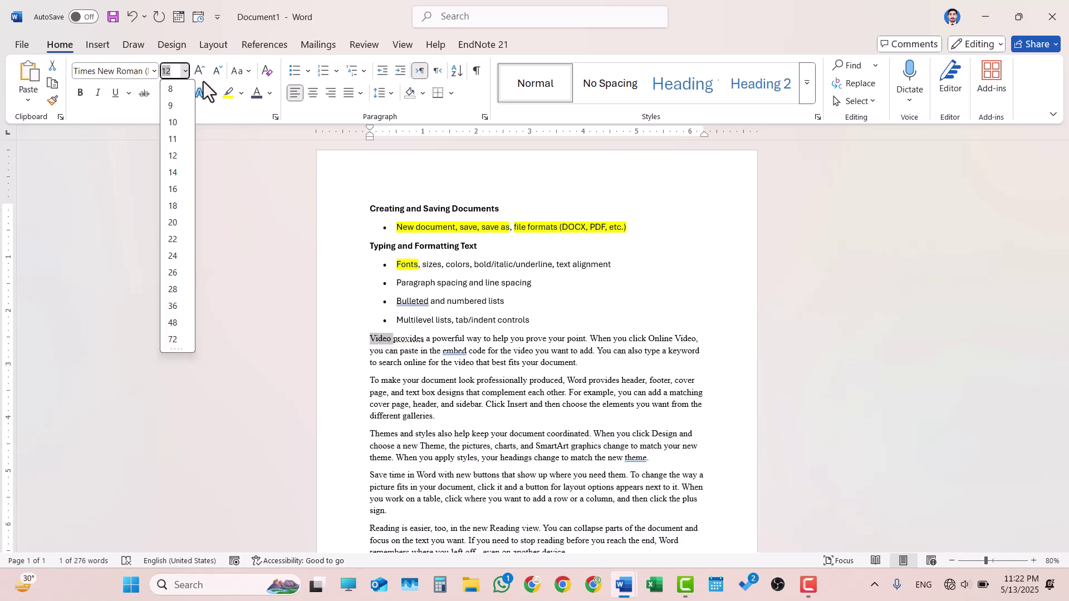
{"action": "left_click", "coordinate": [219, 151]}
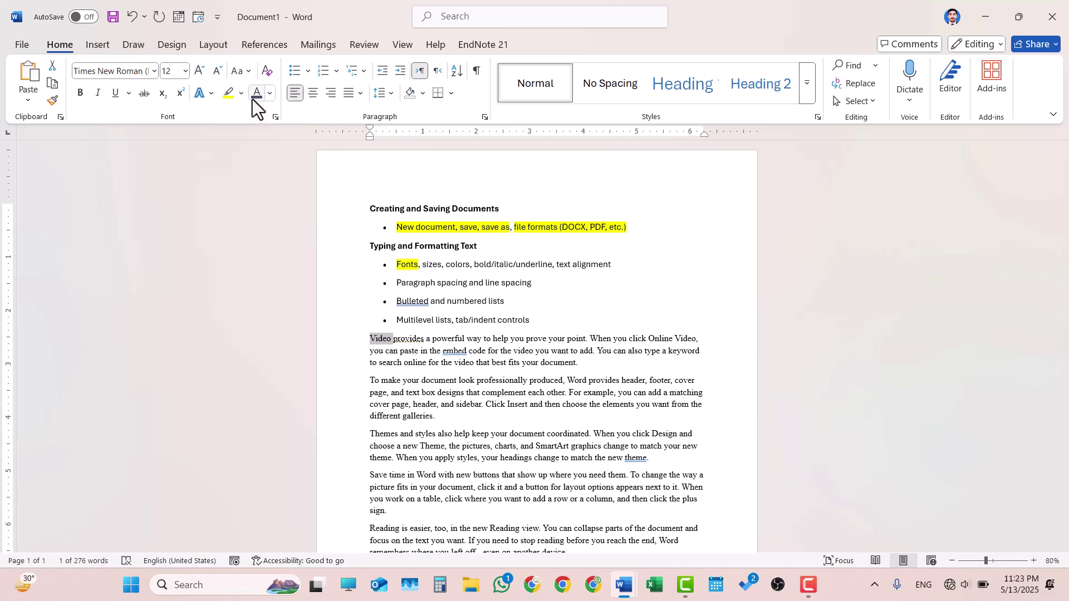
{"action": "left_click", "coordinate": [271, 93]}
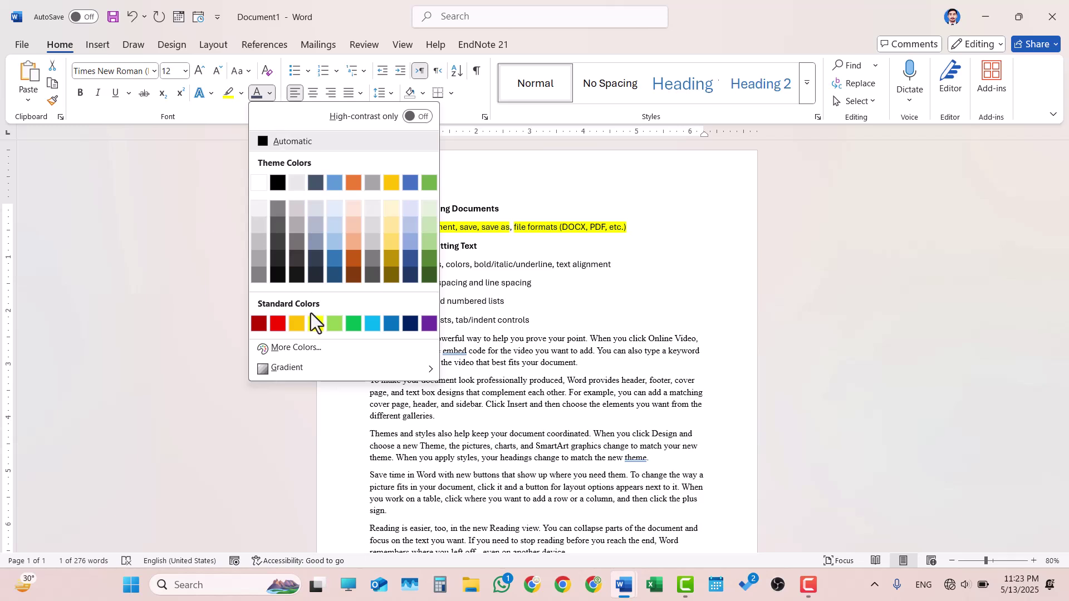
{"action": "left_click", "coordinate": [277, 323]}
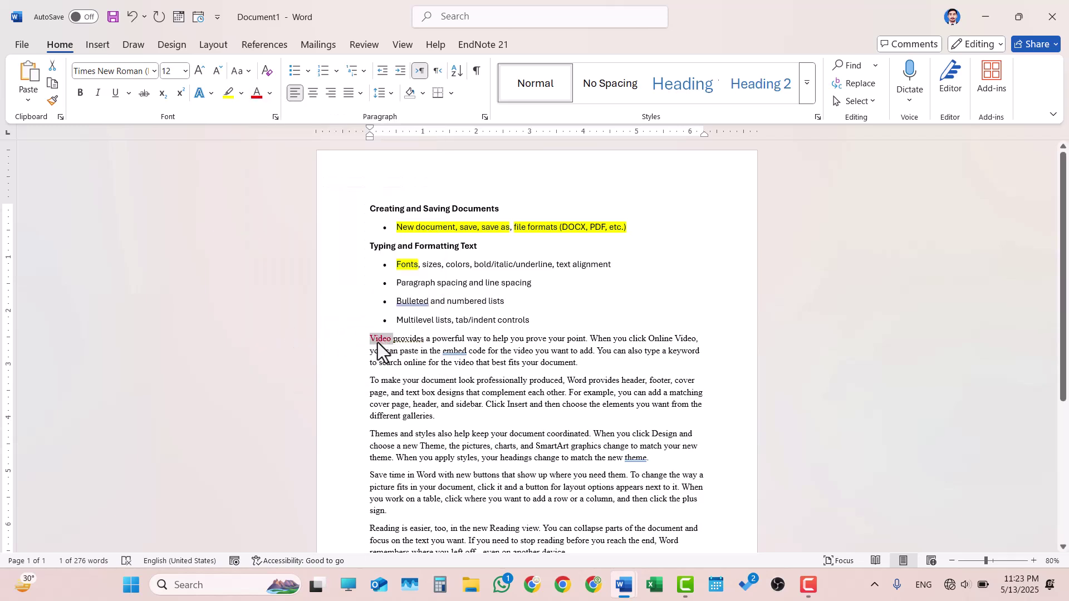
- Enlarge the selected word "Video" to font size 39
{"action": "key", "text": "ctrl+bracketright"}
{"action": "key", "text": "ctrl+bracketright"}
{"action": "key", "text": "ctrl+bracketright"}
{"action": "key", "text": "ctrl+bracketright"}
{"action": "key", "text": "ctrl+bracketright"}
{"action": "key", "text": "ctrl+bracketright"}
{"action": "key", "text": "ctrl+bracketright"}
{"action": "key", "text": "ctrl+bracketright"}
{"action": "key", "text": "ctrl+bracketright"}
{"action": "key", "text": "ctrl+bracketright"}
{"action": "key", "text": "ctrl+bracketright"}
{"action": "key", "text": "ctrl+bracketright"}
{"action": "key", "text": "ctrl+bracketright"}
{"action": "key", "text": "ctrl+bracketright"}
{"action": "key", "text": "ctrl+bracketright"}
{"action": "key", "text": "ctrl+bracketright"}
{"action": "key", "text": "ctrl+bracketright"}
{"action": "key", "text": "ctrl+bracketright"}
{"action": "key", "text": "ctrl+bracketright"}
{"action": "key", "text": "ctrl+bracketright"}
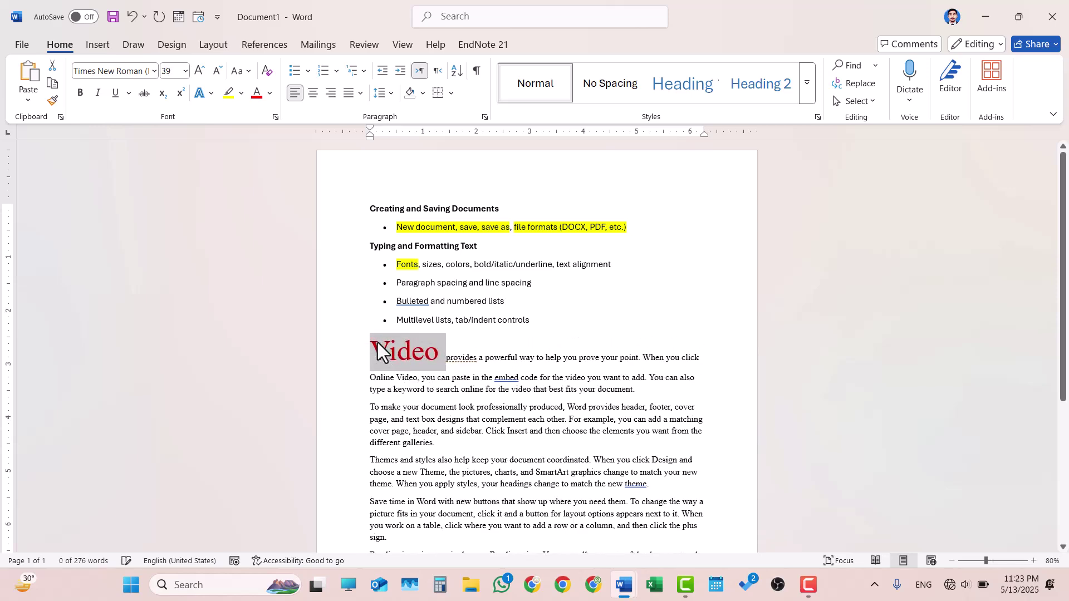
{"action": "left_click", "coordinate": [470, 384]}
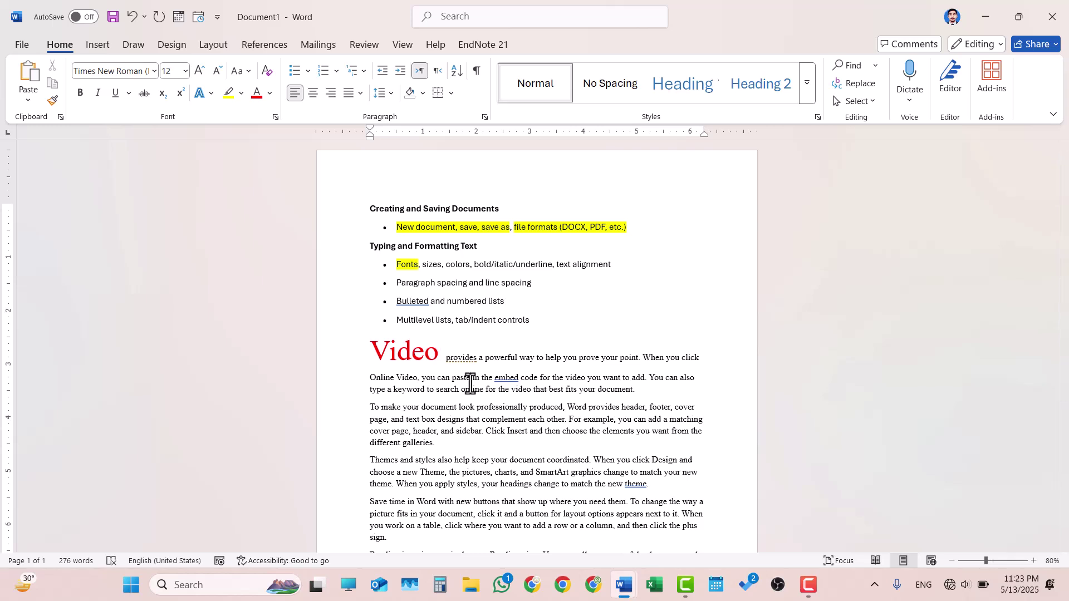
- Set the font color of the enlarged word "Video" to the dark blue-gray theme color
{"action": "double_click", "coordinate": [417, 360]}
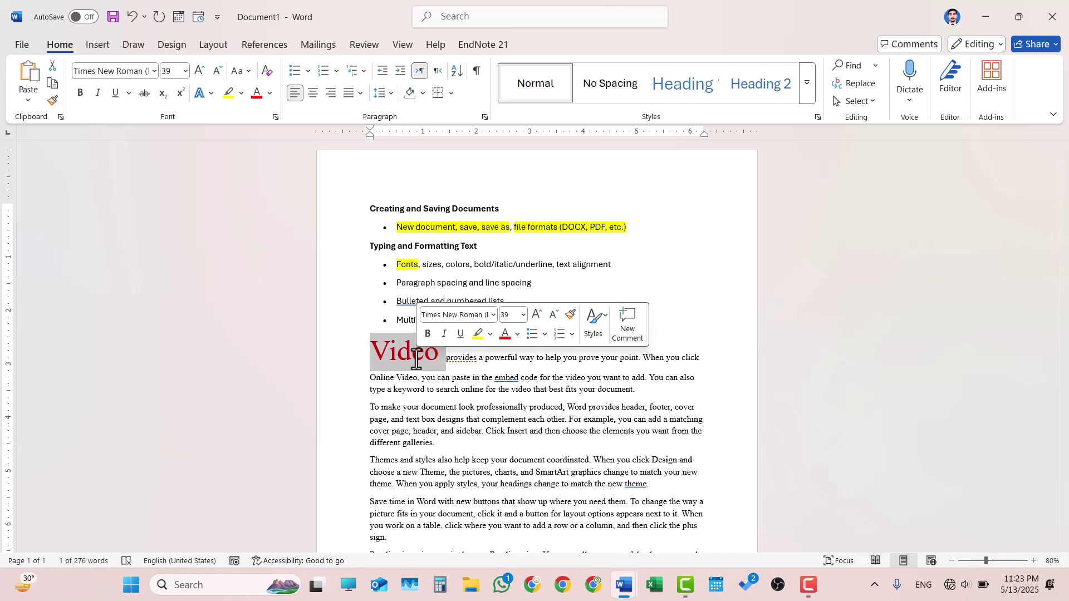
{"action": "left_click", "coordinate": [272, 93]}
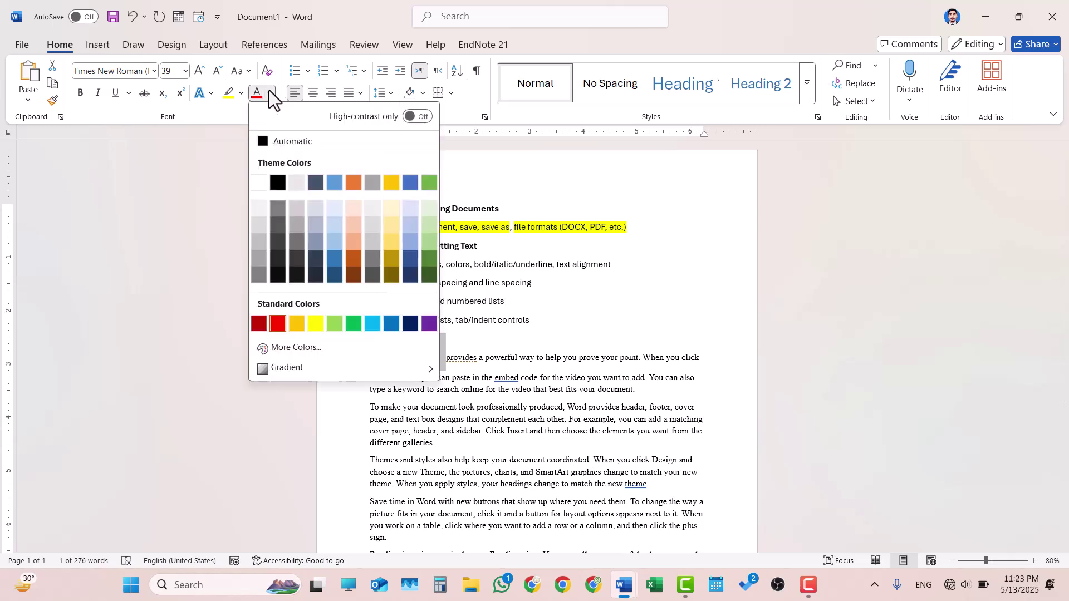
{"action": "left_click", "coordinate": [309, 183]}
{"action": "left_click", "coordinate": [461, 378]}
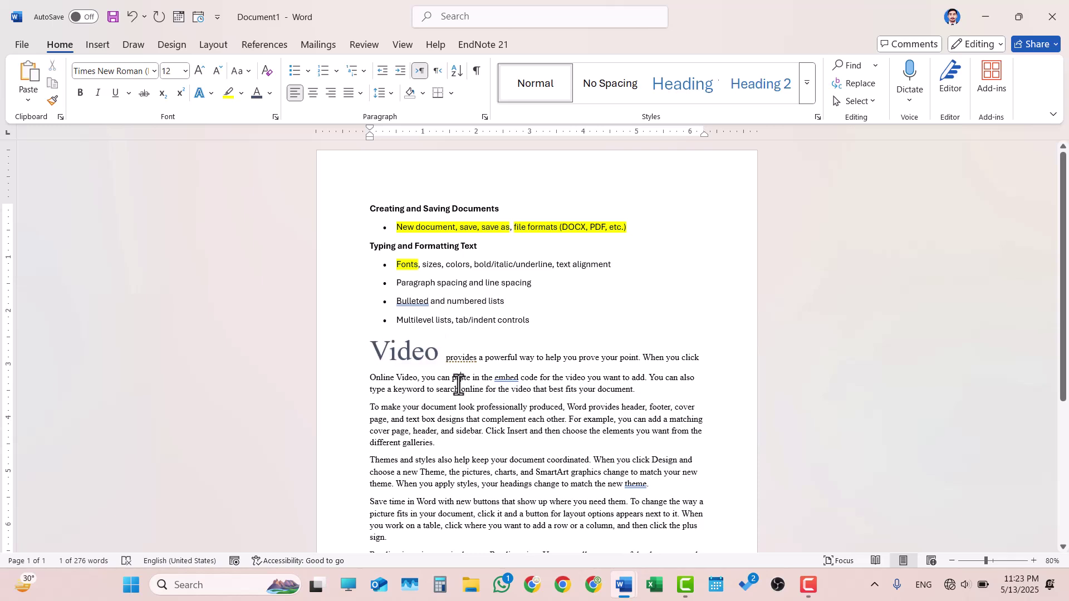
- Set the font color of the enlarged word "Video" to Automatic
{"action": "double_click", "coordinate": [388, 348]}
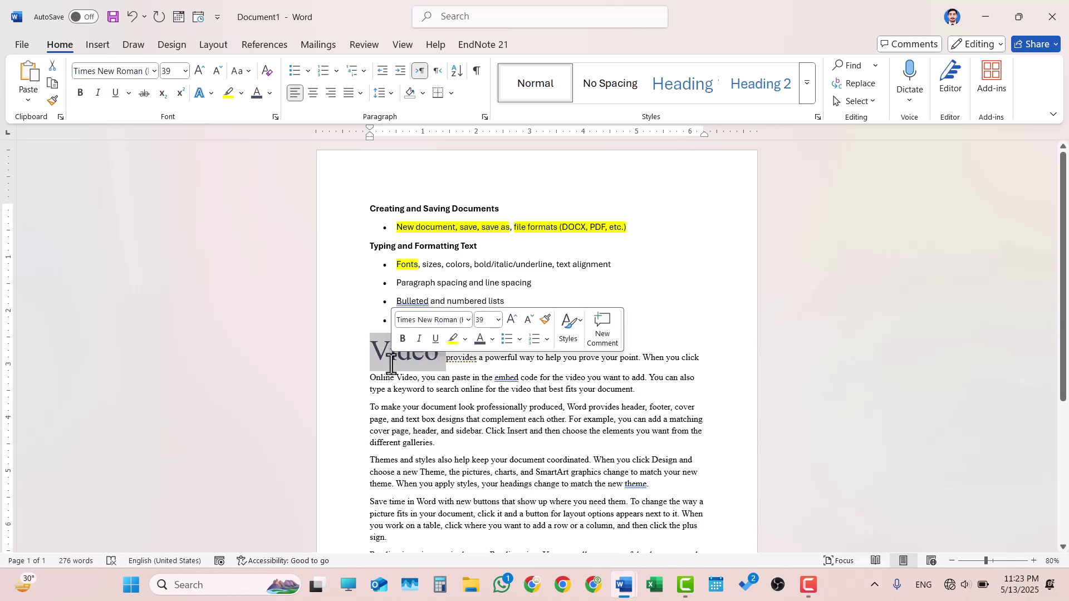
{"action": "left_click", "coordinate": [270, 93]}
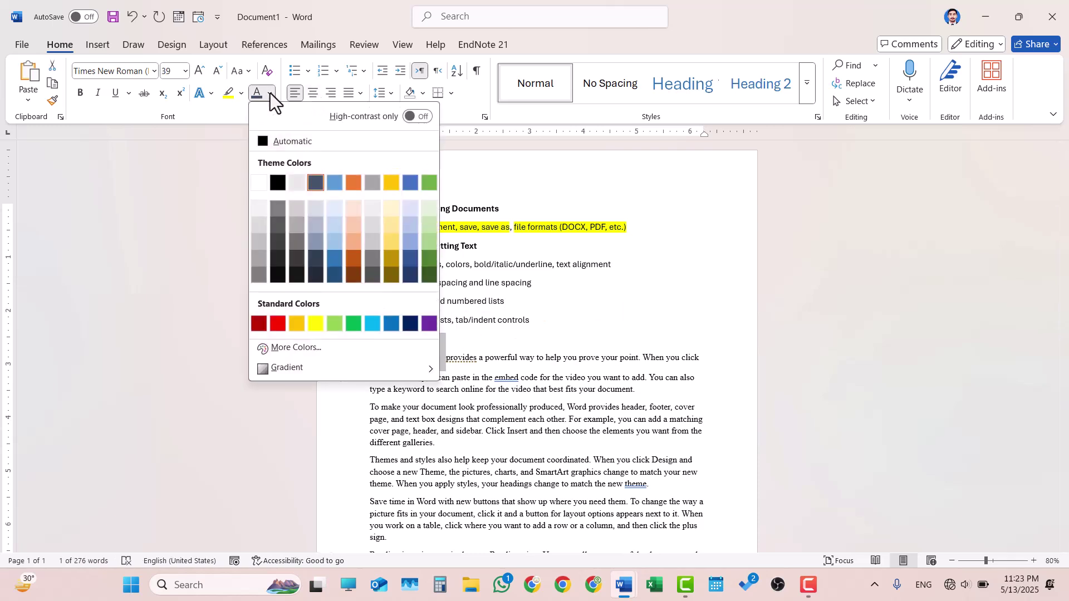
{"action": "left_click", "coordinate": [304, 142]}
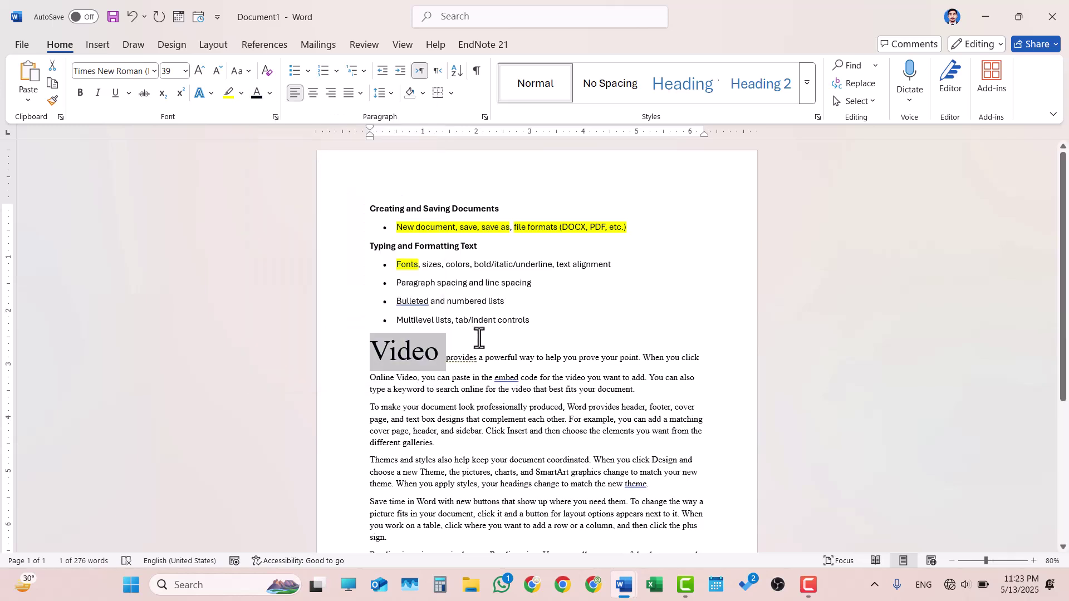
- Reduce the selected word "Video" to font size 12
{"action": "key", "text": "ctrl+shift+comma"}
{"action": "key", "text": "ctrl+shift+comma"}
{"action": "key", "text": "ctrl+shift+comma"}
{"action": "key", "text": "ctrl+shift+comma"}
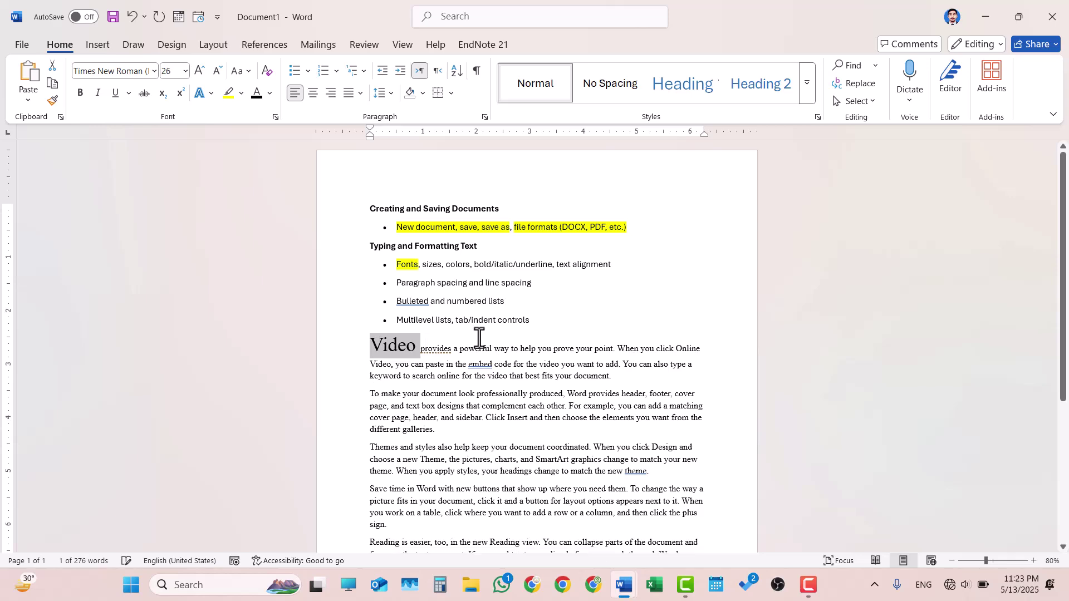
{"action": "key", "text": "ctrl+bracketleft"}
{"action": "key", "text": "ctrl+bracketleft"}
{"action": "key", "text": "ctrl+bracketleft"}
{"action": "key", "text": "ctrl+bracketleft"}
{"action": "key", "text": "ctrl+bracketleft"}
{"action": "key", "text": "ctrl+bracketleft"}
{"action": "key", "text": "ctrl+bracketleft"}
{"action": "key", "text": "ctrl+bracketleft"}
{"action": "key", "text": "ctrl+bracketleft"}
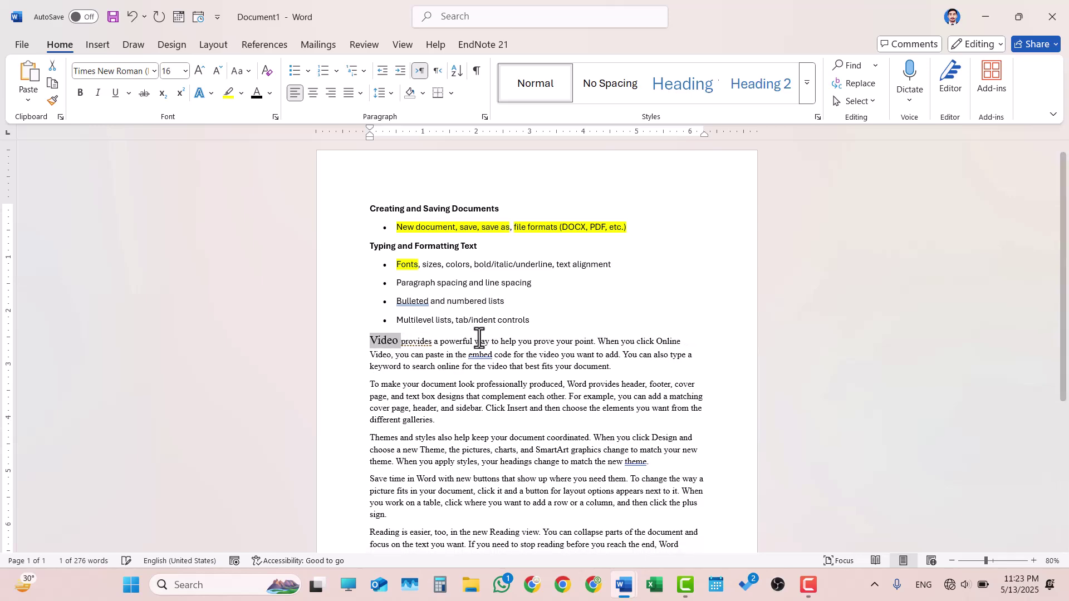
{"action": "key", "text": "ctrl+bracketleft"}
{"action": "key", "text": "ctrl+bracketleft"}
{"action": "key", "text": "ctrl+bracketleft"}
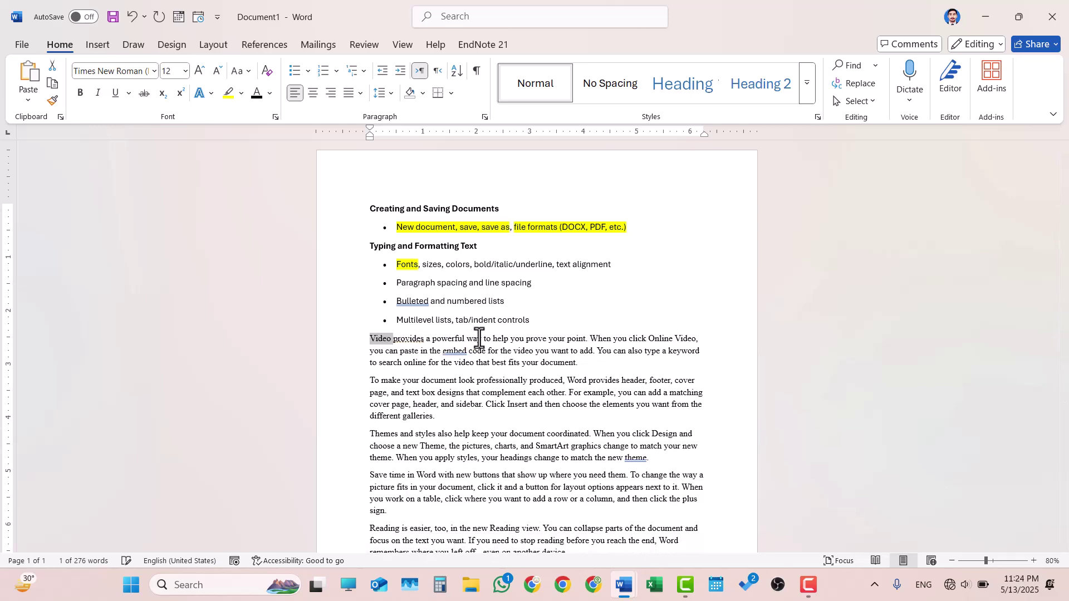
{"action": "left_click", "coordinate": [479, 338]}
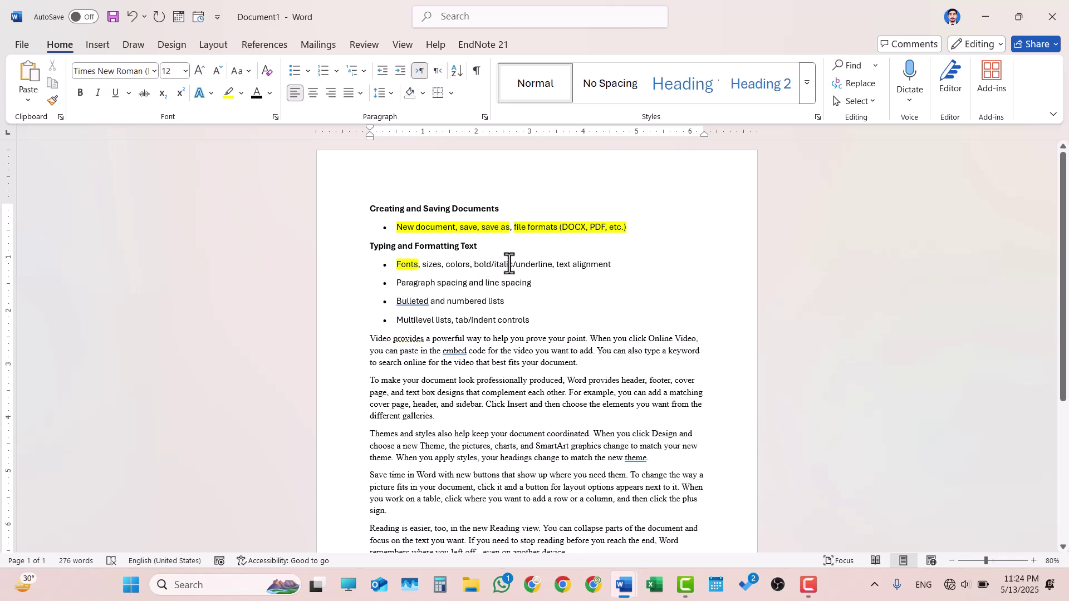
- Make the word "Video" opening the first sample paragraph bold and enlarge it to font size 43
{"action": "double_click", "coordinate": [379, 338]}
{"action": "left_click", "coordinate": [79, 92]}
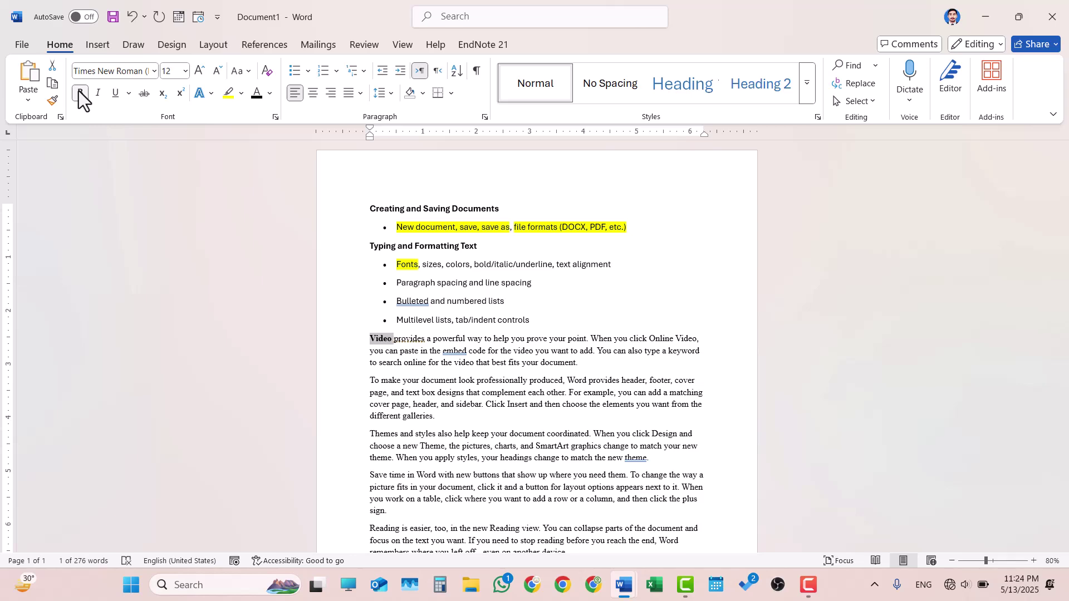
{"action": "key", "text": "ctrl+bracketright"}
{"action": "key", "text": "ctrl+bracketright"}
{"action": "key", "text": "ctrl+bracketright"}
{"action": "key", "text": "ctrl+bracketright"}
{"action": "key", "text": "ctrl+bracketright"}
{"action": "key", "text": "ctrl+bracketright"}
{"action": "key", "text": "ctrl+bracketright"}
{"action": "key", "text": "ctrl+bracketright"}
{"action": "key", "text": "ctrl+bracketright"}
{"action": "key", "text": "ctrl+bracketright"}
{"action": "key", "text": "ctrl+bracketright"}
{"action": "key", "text": "ctrl+bracketright"}
{"action": "key", "text": "ctrl+bracketright"}
{"action": "key", "text": "ctrl+bracketright"}
{"action": "key", "text": "ctrl+bracketright"}
{"action": "key", "text": "ctrl+bracketright"}
{"action": "key", "text": "ctrl+bracketright"}
{"action": "key", "text": "ctrl+bracketright"}
{"action": "key", "text": "ctrl+bracketright"}
{"action": "key", "text": "ctrl+bracketright"}
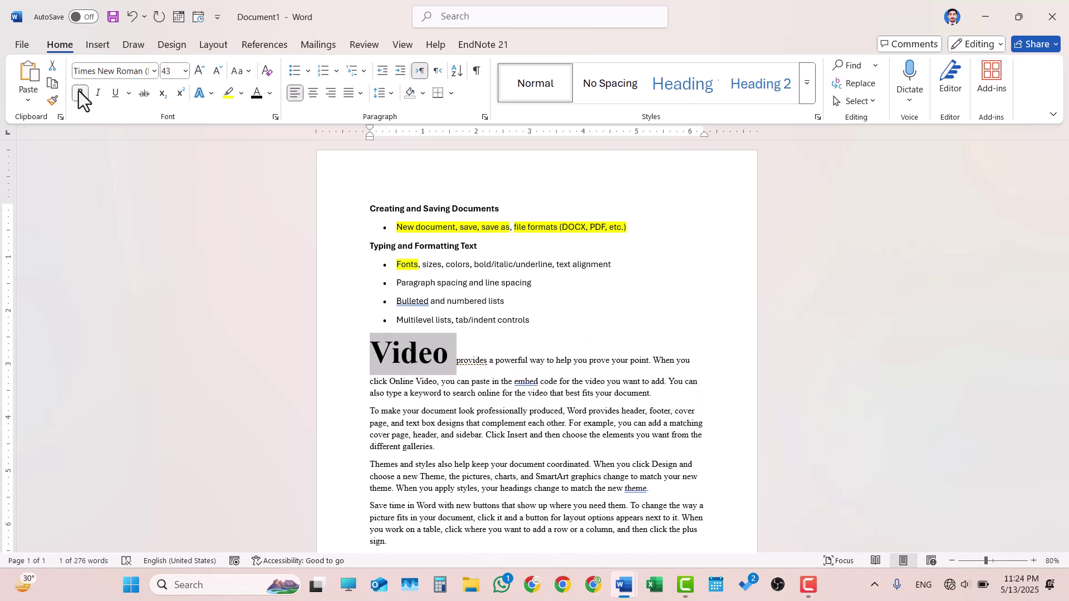
- Remove the bold from the enlarged word "Video" and apply it again
{"action": "left_click", "coordinate": [80, 93]}
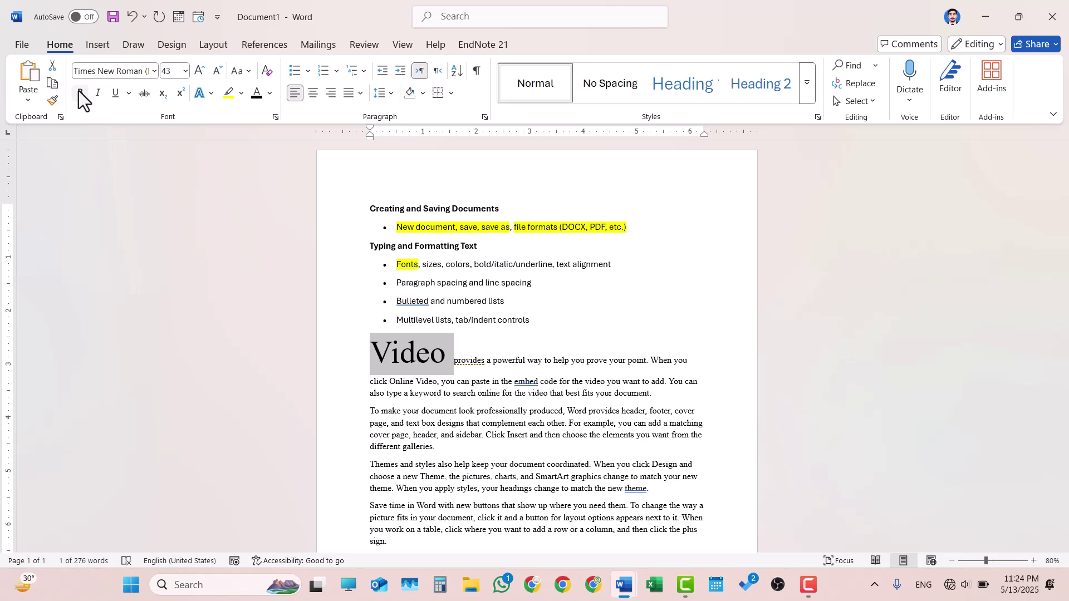
{"action": "left_click", "coordinate": [80, 92]}
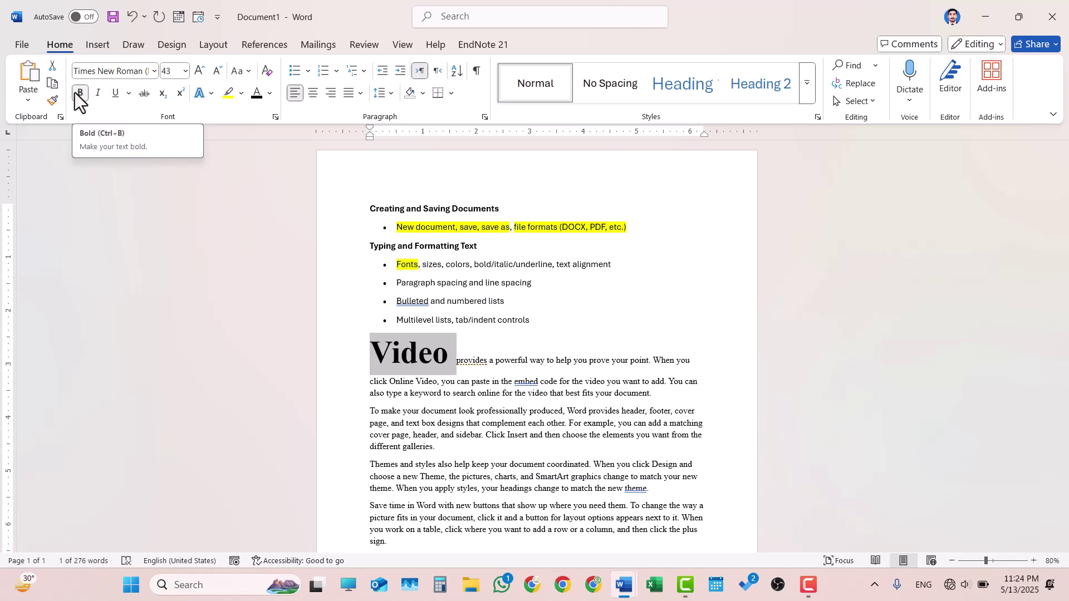
{"action": "left_click", "coordinate": [509, 405]}
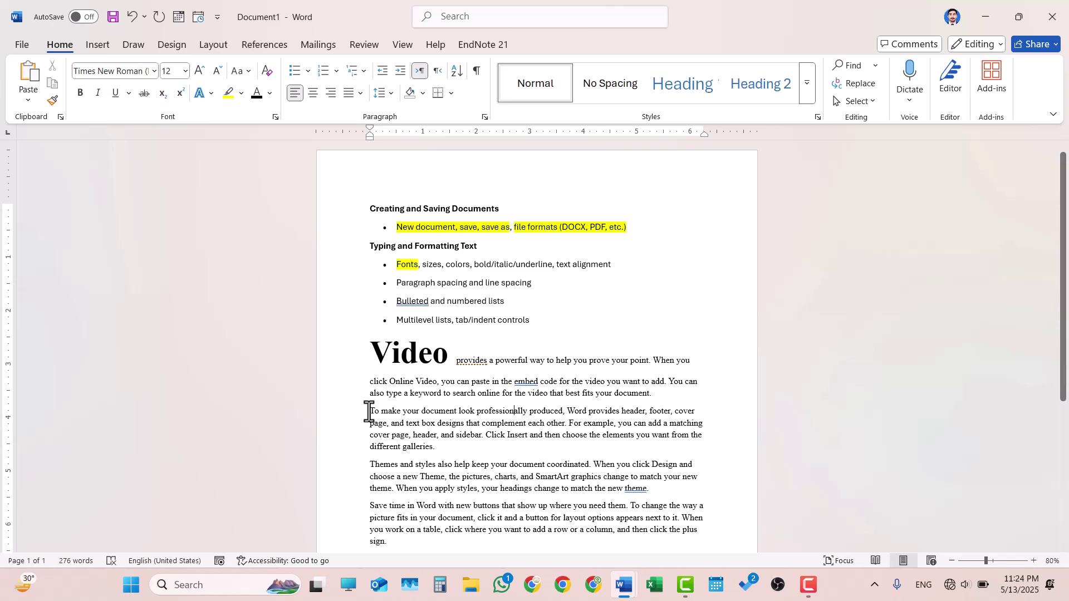
- Italicize the whole second sample paragraph, starting with "To make your document look professionally produced"
{"action": "left_click_drag", "start_coordinate": [369, 412], "coordinate": [448, 447]}
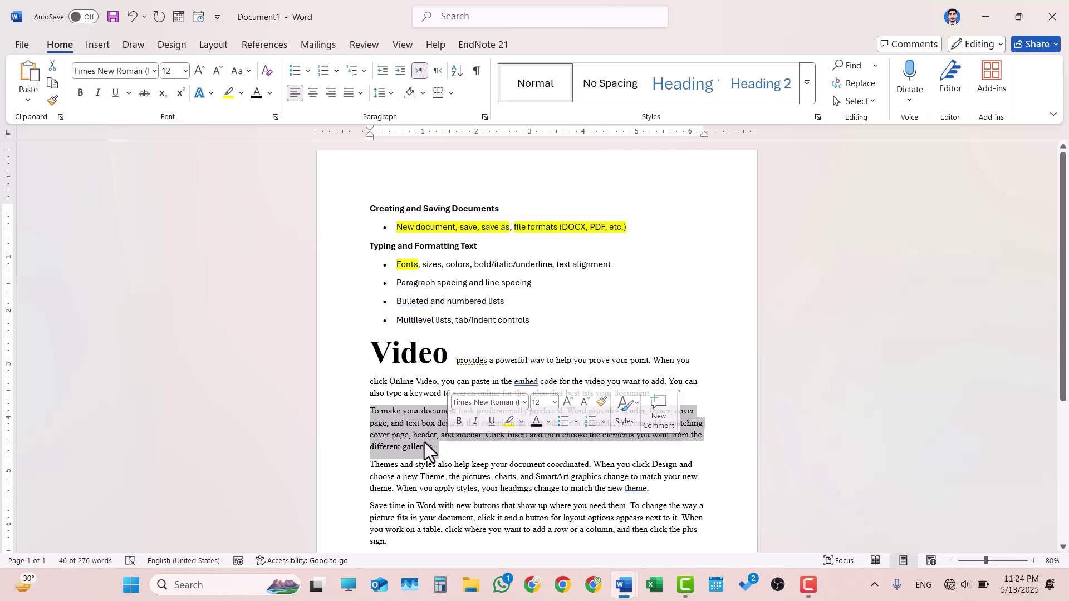
{"action": "left_click", "coordinate": [99, 94]}
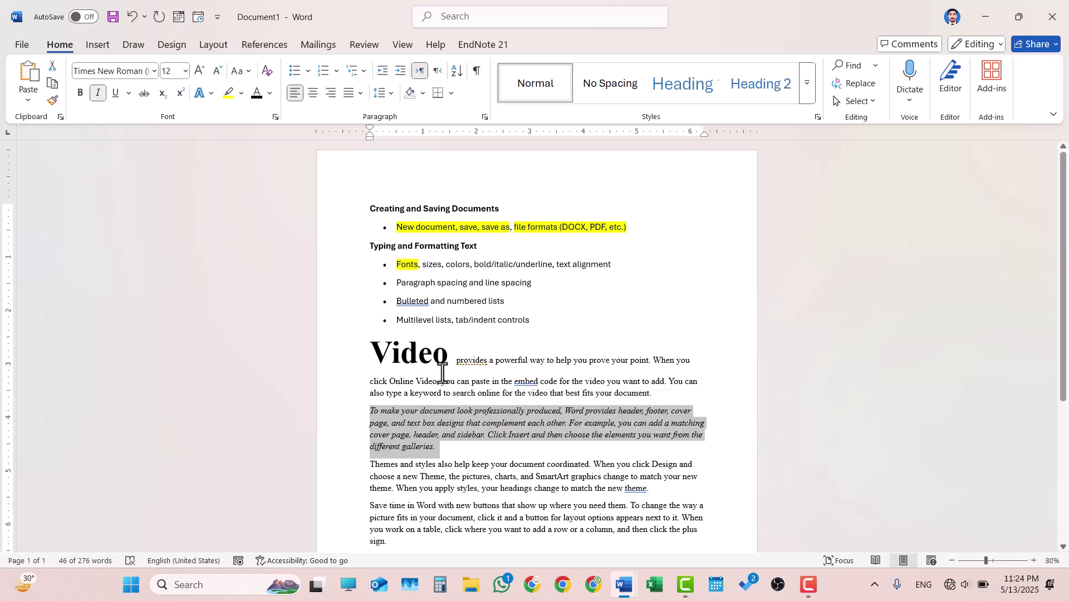
{"action": "left_click", "coordinate": [468, 427]}
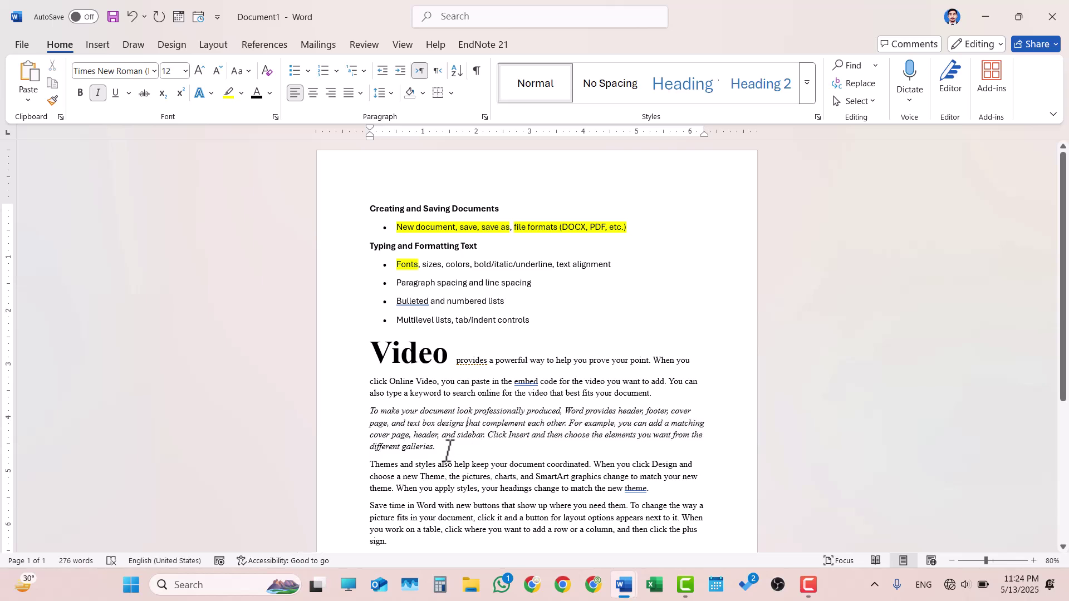
- Remove the italics from the whole second sample paragraph
{"action": "left_click_drag", "start_coordinate": [435, 448], "coordinate": [369, 412]}
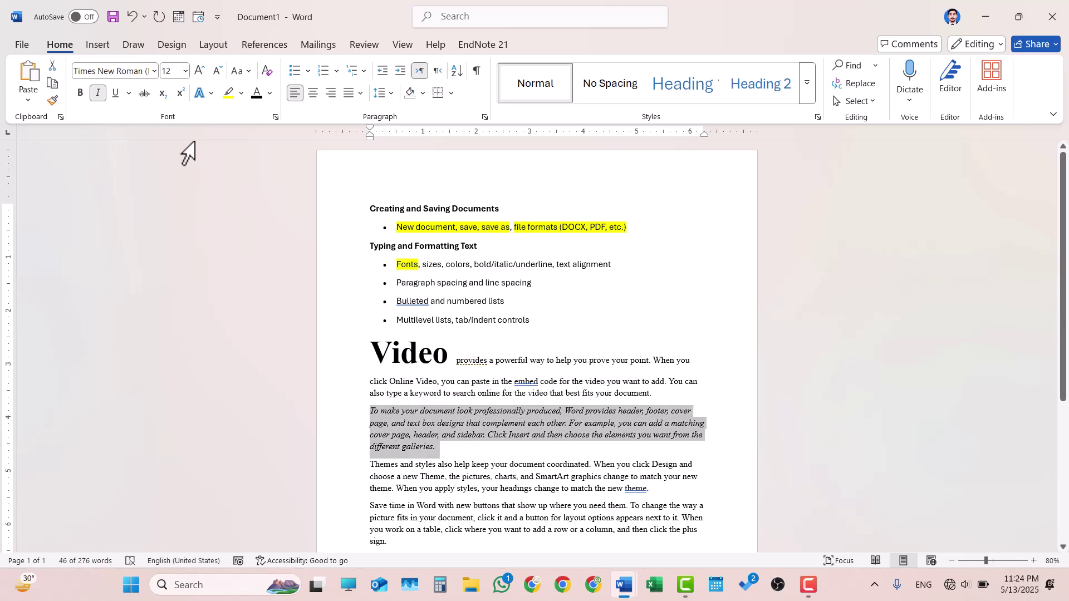
{"action": "left_click", "coordinate": [99, 93]}
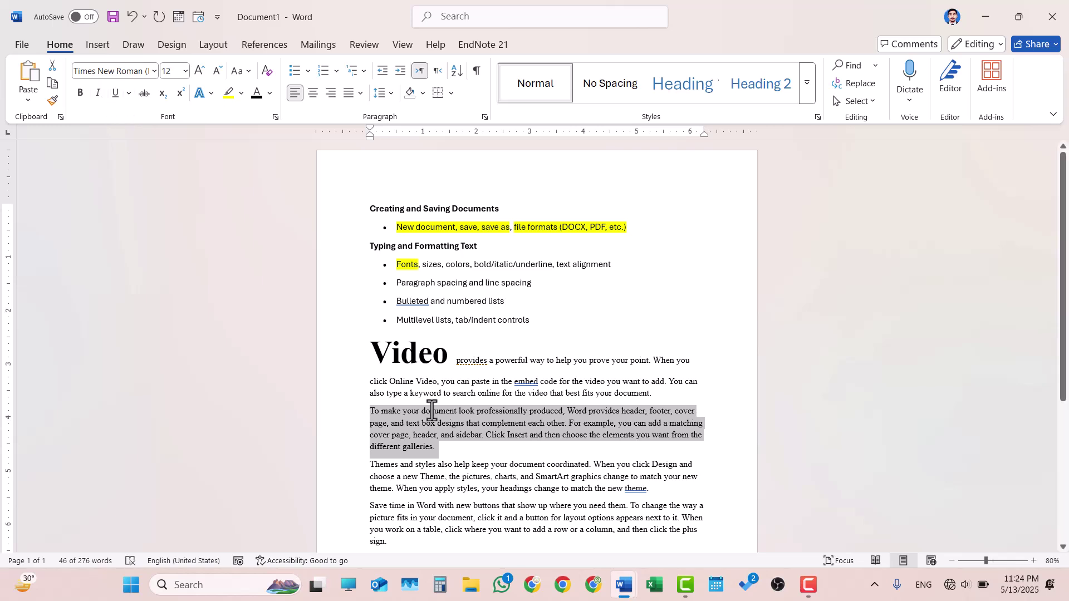
{"action": "left_click", "coordinate": [474, 436]}
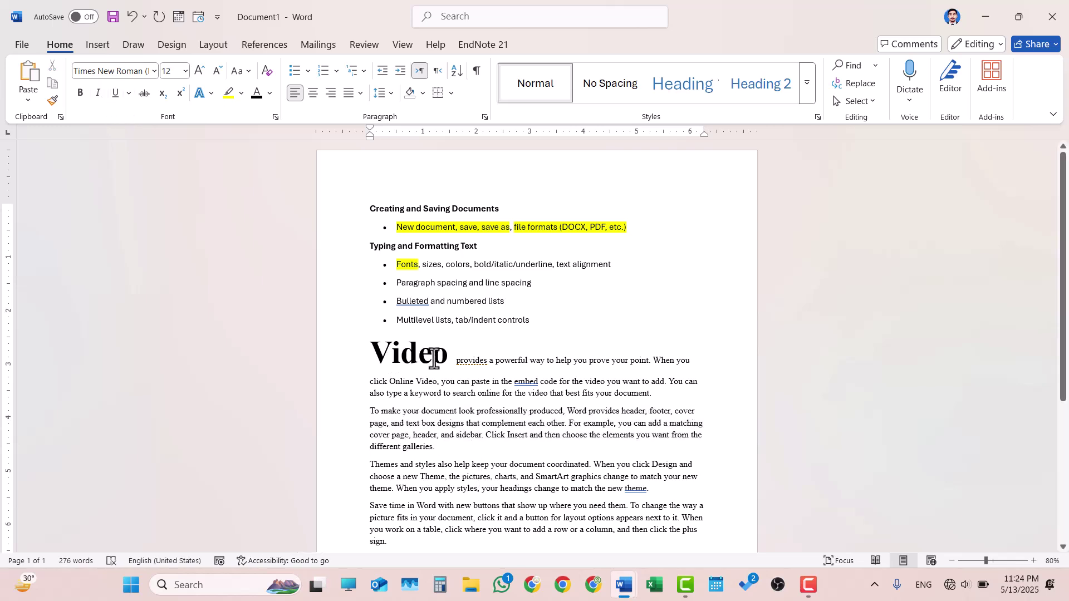
- Underline the enlarged word "Video" and remove both its underline and its bold formatting
{"action": "left_click_drag", "start_coordinate": [457, 356], "coordinate": [373, 353]}
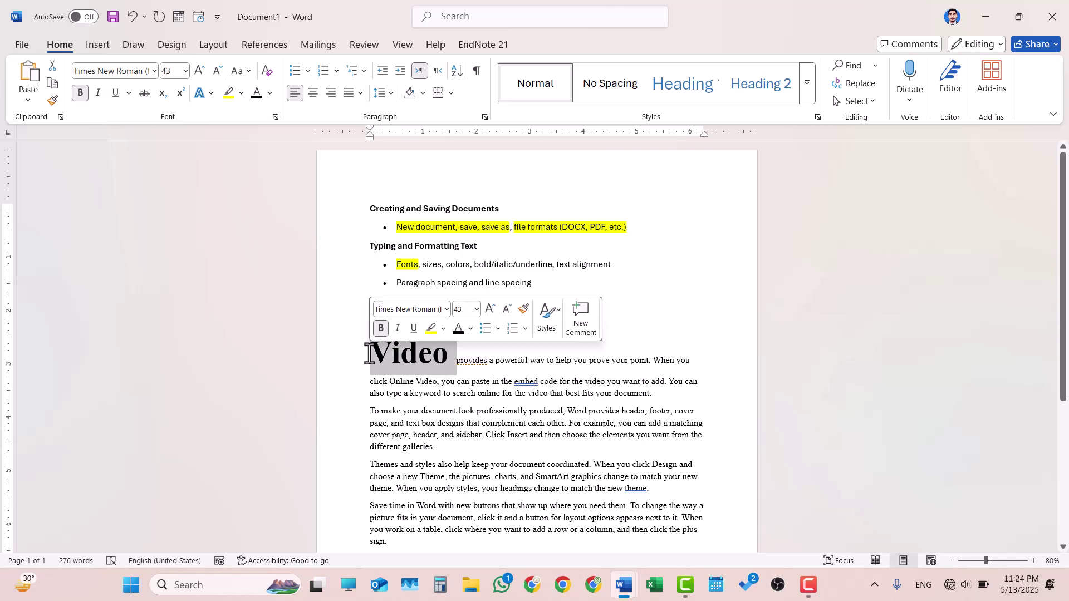
{"action": "left_click", "coordinate": [121, 98]}
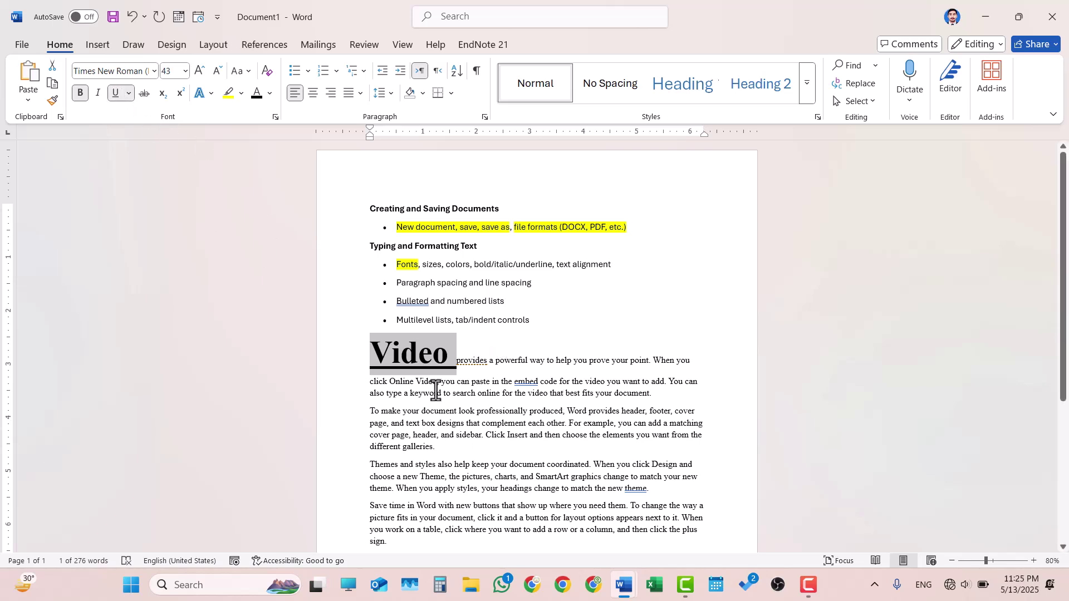
{"action": "key", "text": "ctrl+u"}
{"action": "key", "text": "ctrl+b"}
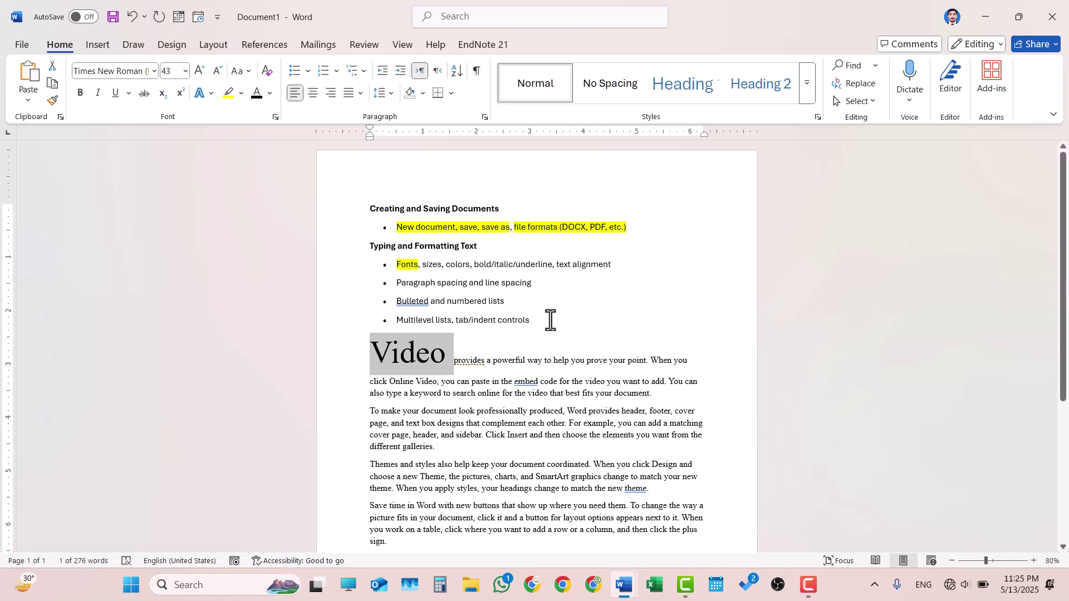
{"action": "left_click", "coordinate": [507, 382]}
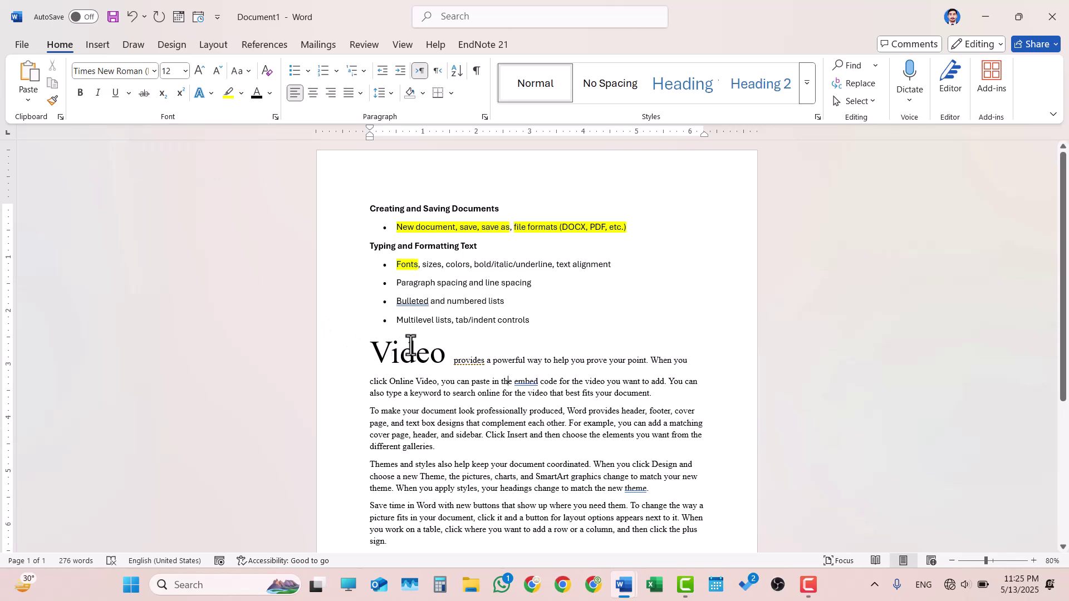
- Apply strikethrough to the word "provides" in the first sample paragraph
{"action": "double_click", "coordinate": [467, 361]}
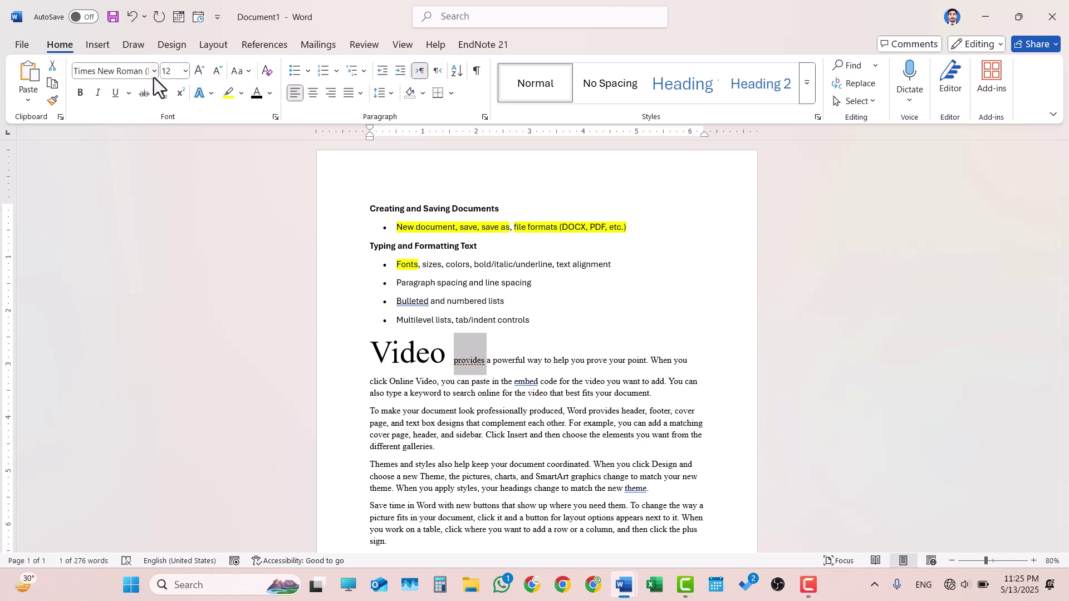
{"action": "left_click", "coordinate": [141, 94]}
{"action": "left_click", "coordinate": [435, 398]}
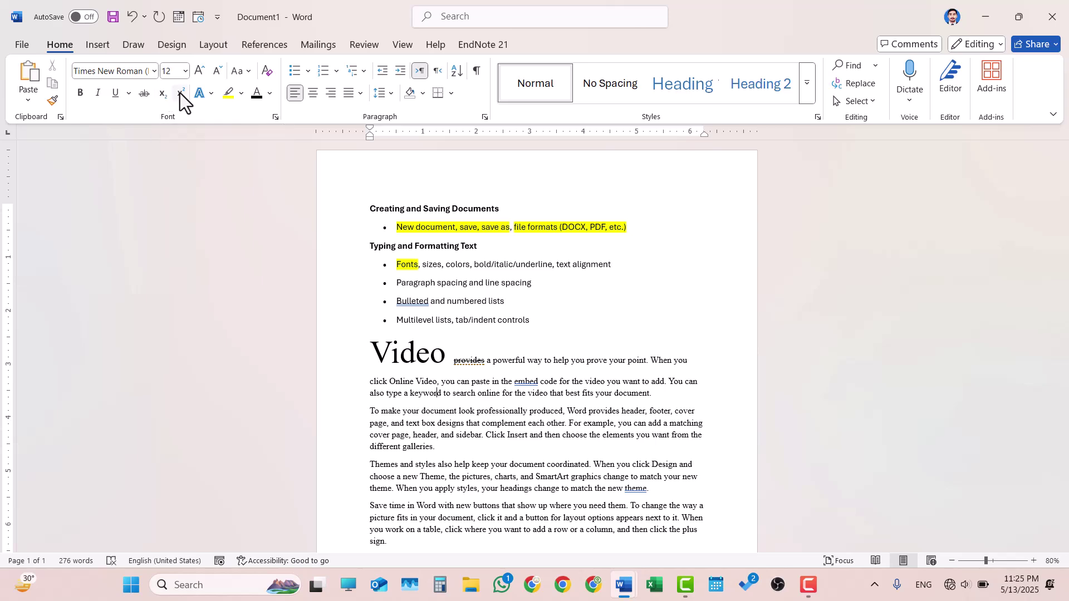
{"action": "scroll", "coordinate": [568, 411], "scroll_direction": "down", "scroll_amount": 5}
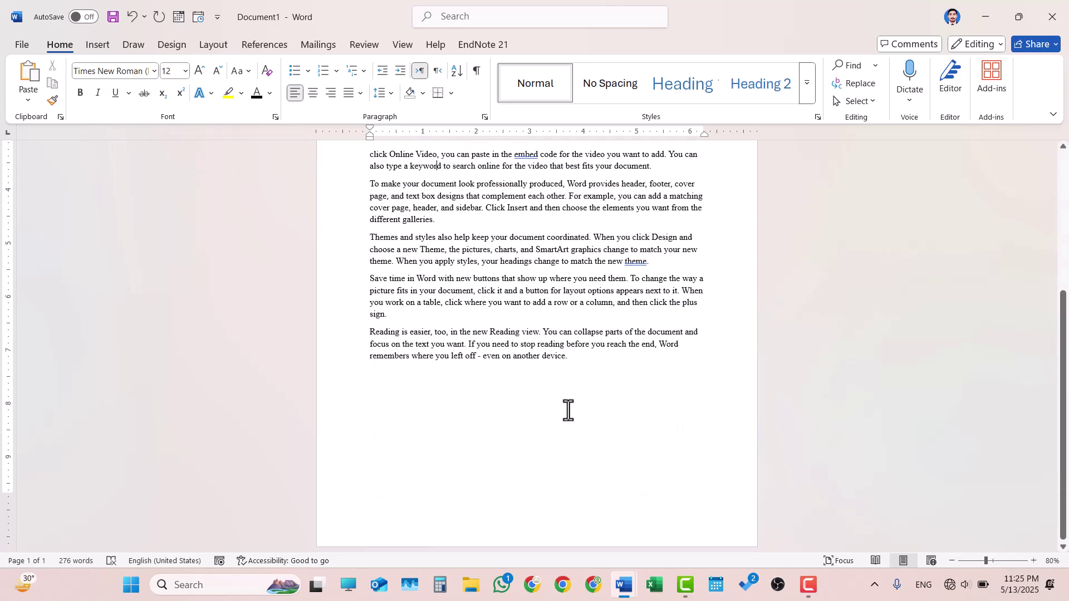
{"action": "left_click", "coordinate": [399, 390]}
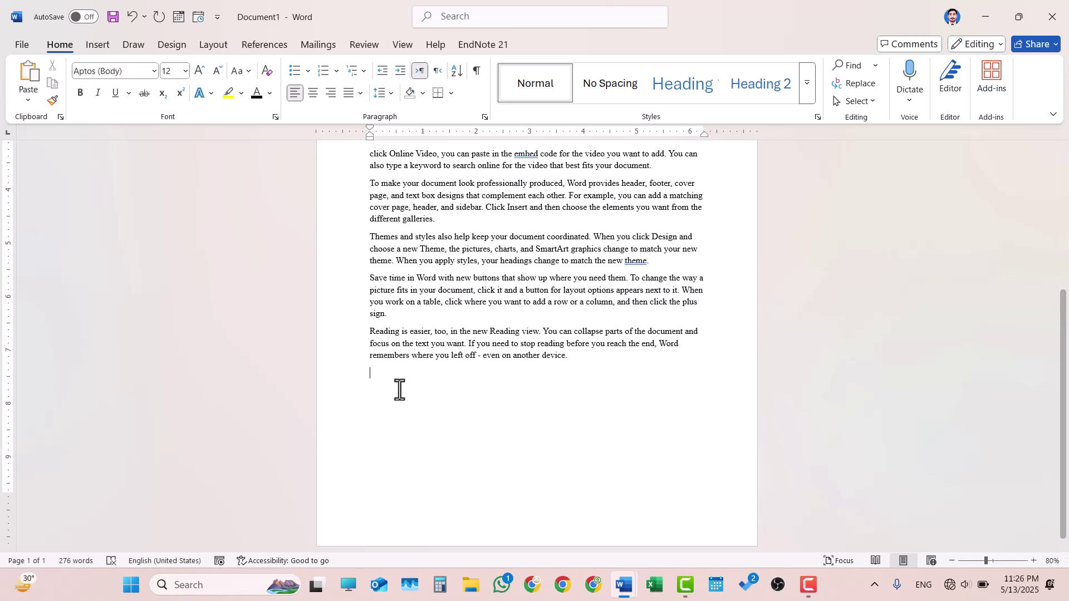
{"action": "type", "text": "H2O"}
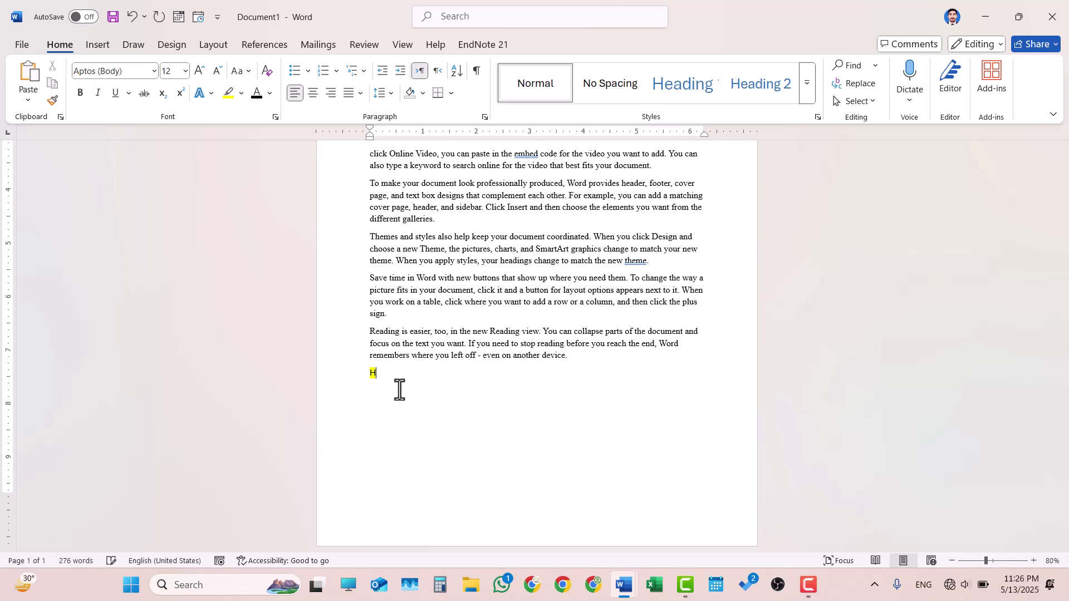
{"action": "key", "text": "BackSpace"}
{"action": "key", "text": "BackSpace"}
{"action": "key", "text": "BackSpace"}
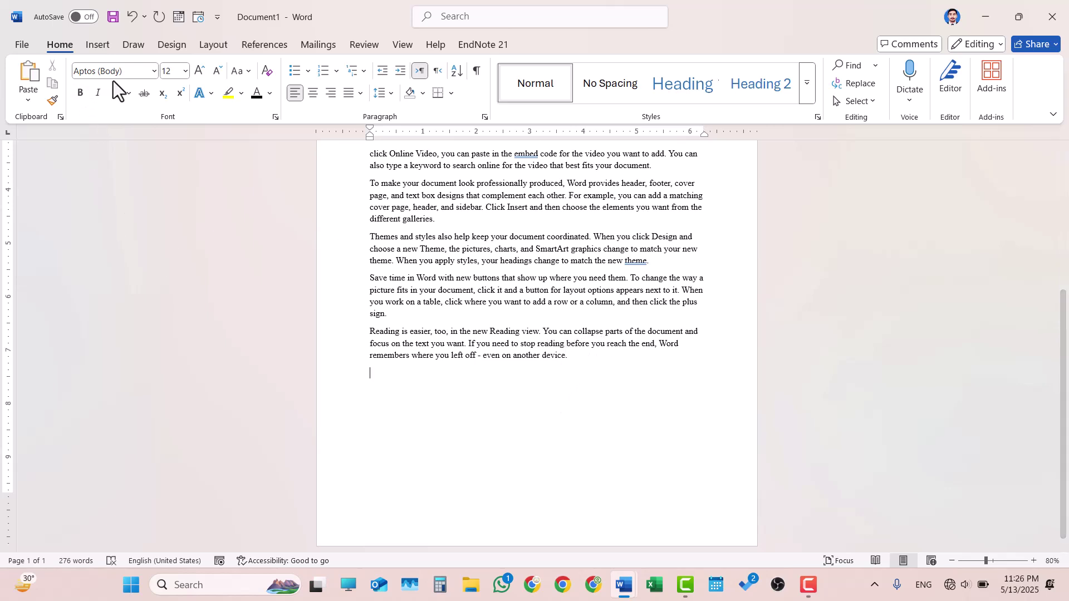
- Copy the formatting of the last sample paragraph onto the empty line below it with Format Painter
{"action": "left_click", "coordinate": [578, 361]}
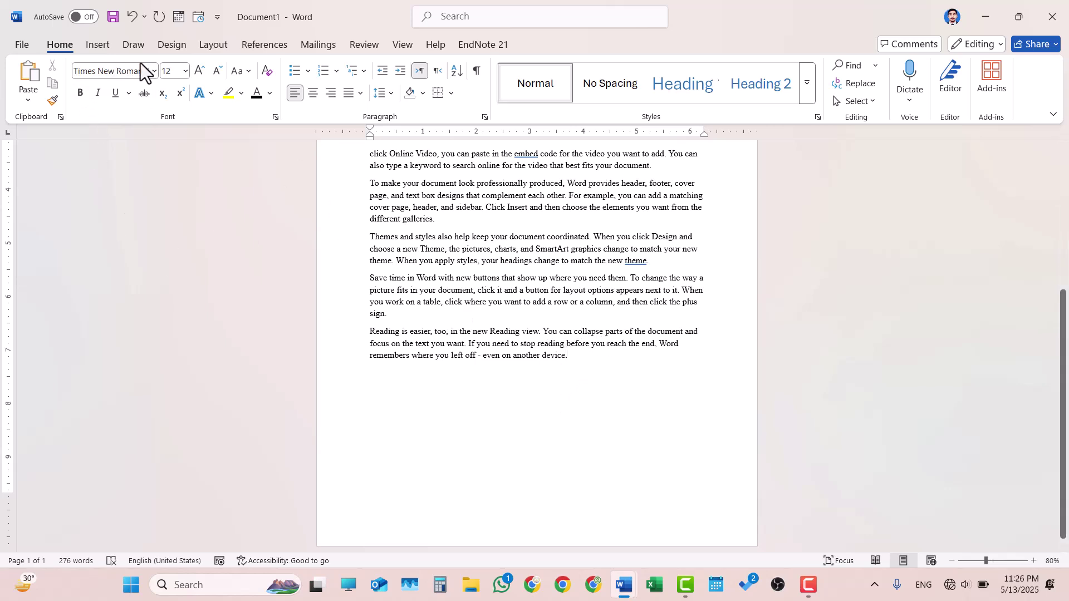
{"action": "left_click", "coordinate": [50, 97]}
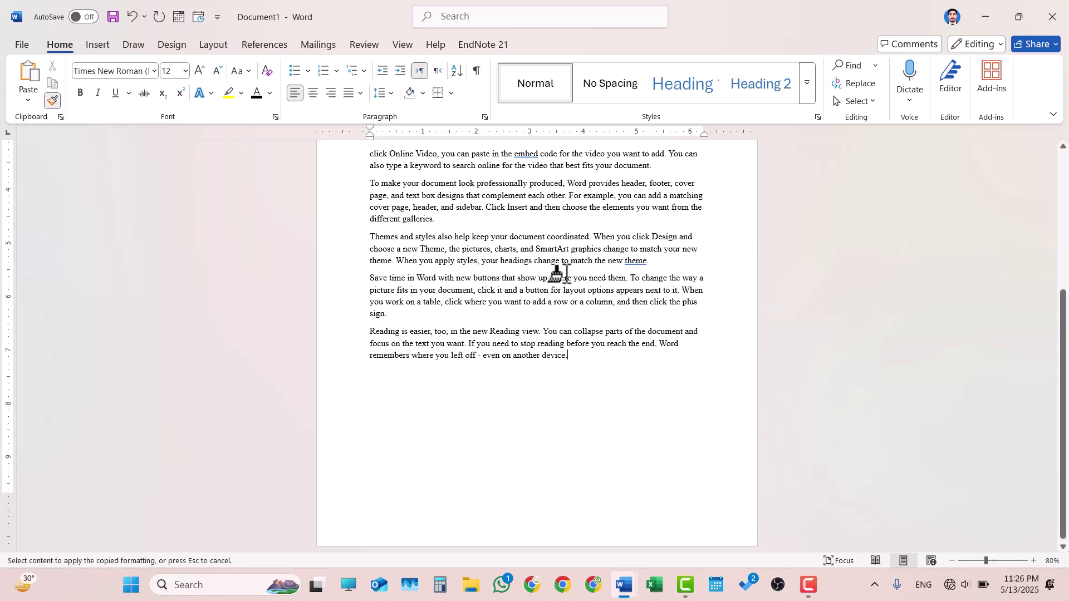
{"action": "left_click_drag", "start_coordinate": [578, 356], "coordinate": [615, 494]}
{"action": "left_click", "coordinate": [409, 376]}
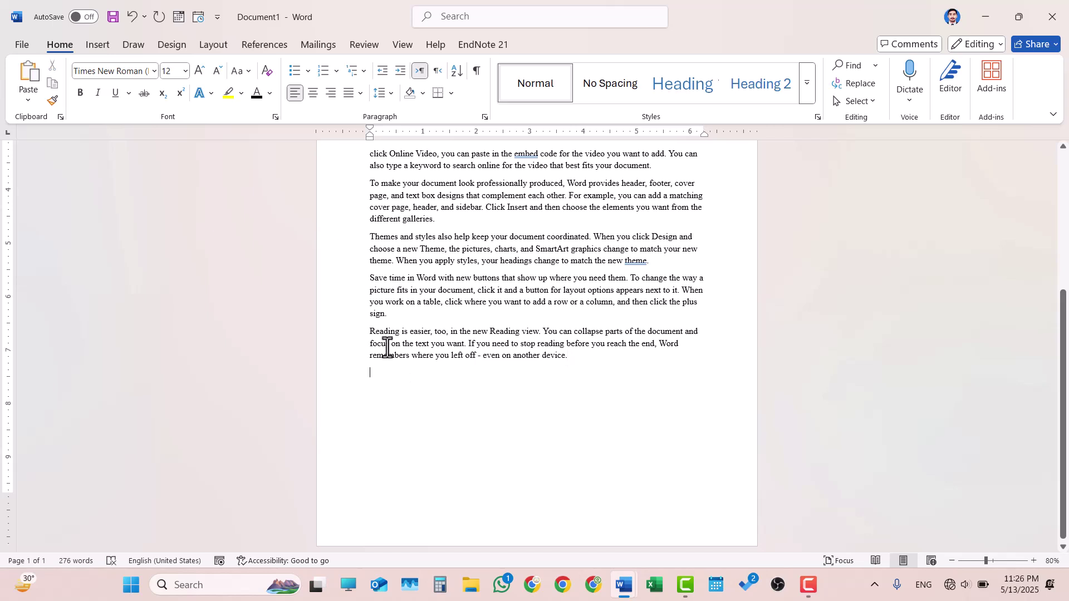
{"action": "type", "text": "fd"}
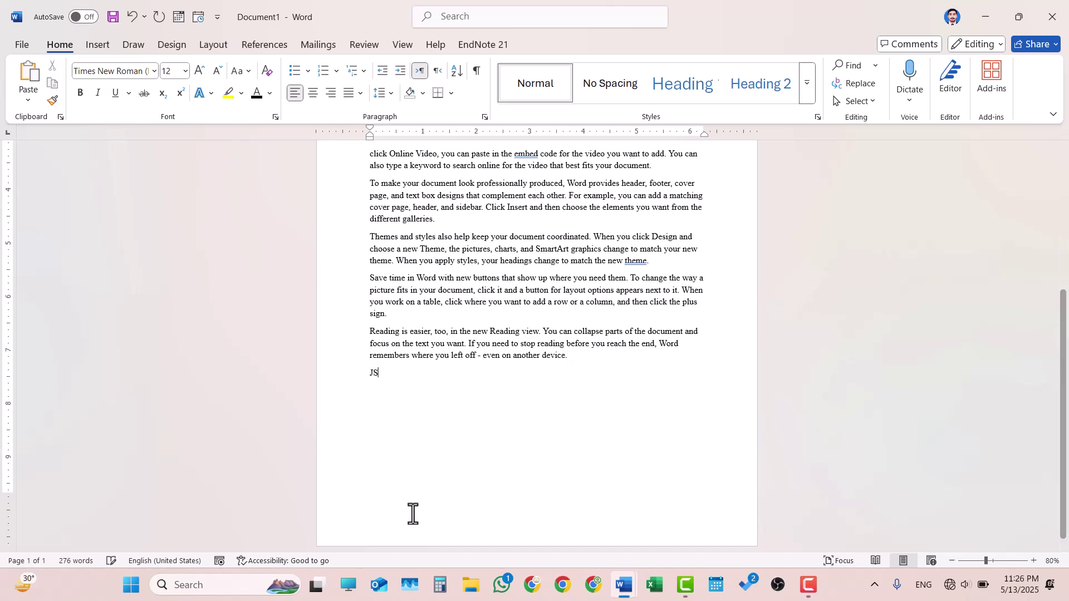
{"action": "key", "text": "BackSpace"}
{"action": "key", "text": "BackSpace"}
- Enter the formula H2O on the empty line below the last sample paragraph
{"action": "type", "text": "H20"}
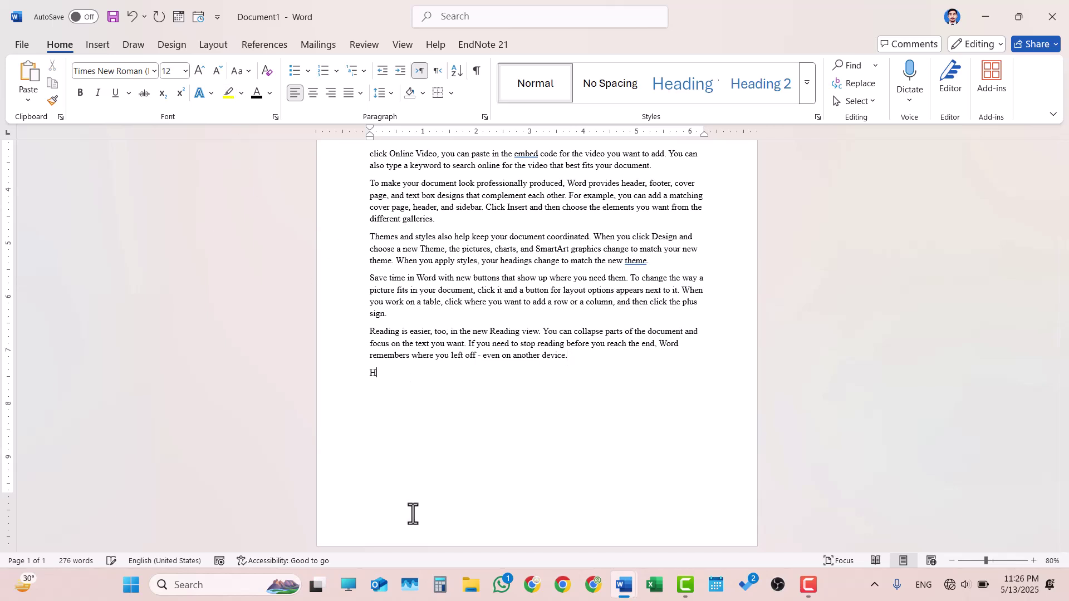
{"action": "key", "text": "BackSpace"}
{"action": "type", "text": "O"}
- Add the expression (a+b) on a new line below H2O
{"action": "key", "text": "Return"}
{"action": "type", "text": "a+"}
{"action": "key", "text": "ctrl+z"}
{"action": "type", "text": "b"}
{"action": "type", "text": "("}
{"action": "key", "text": "Right"}
{"action": "key", "text": "Right"}
{"action": "type", "text": ")"}
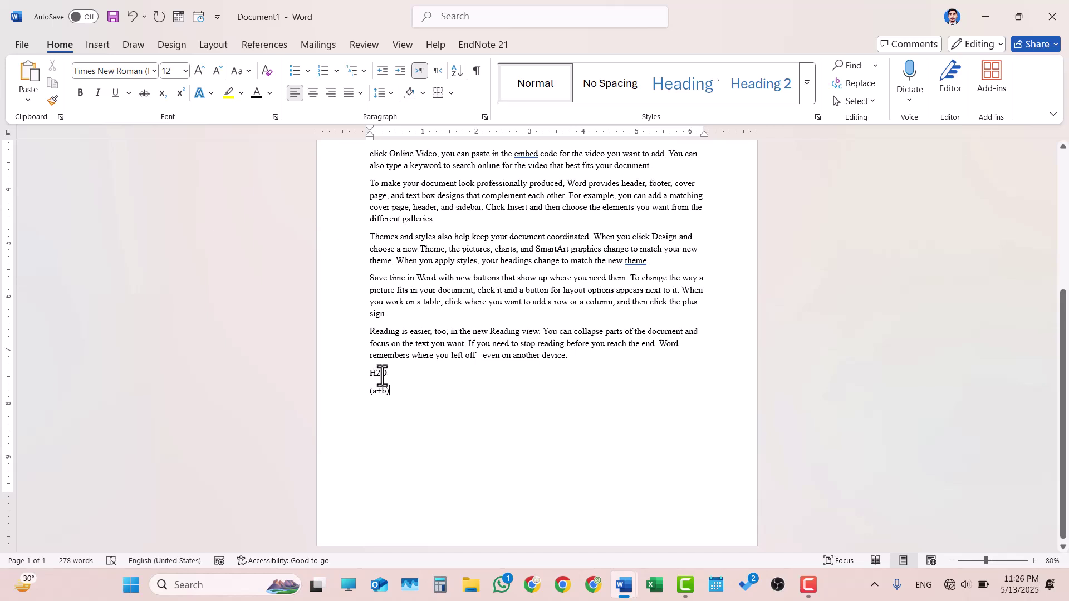
- Format the 2 in H2O as subscript and add a superscript 2 after (a+b)
{"action": "left_click_drag", "start_coordinate": [377, 377], "coordinate": [382, 377]}
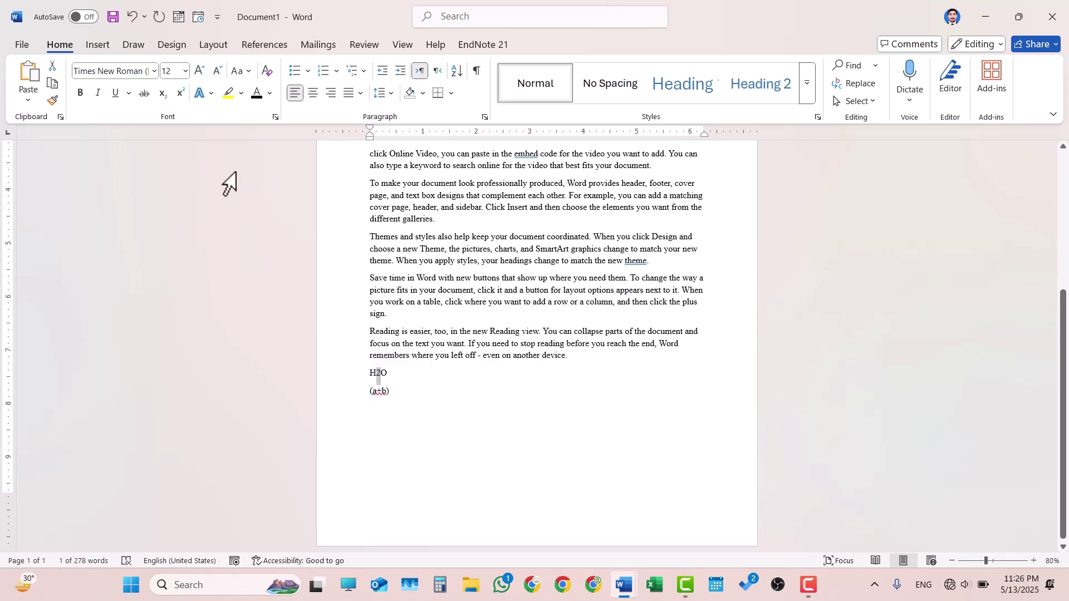
{"action": "left_click", "coordinate": [160, 93]}
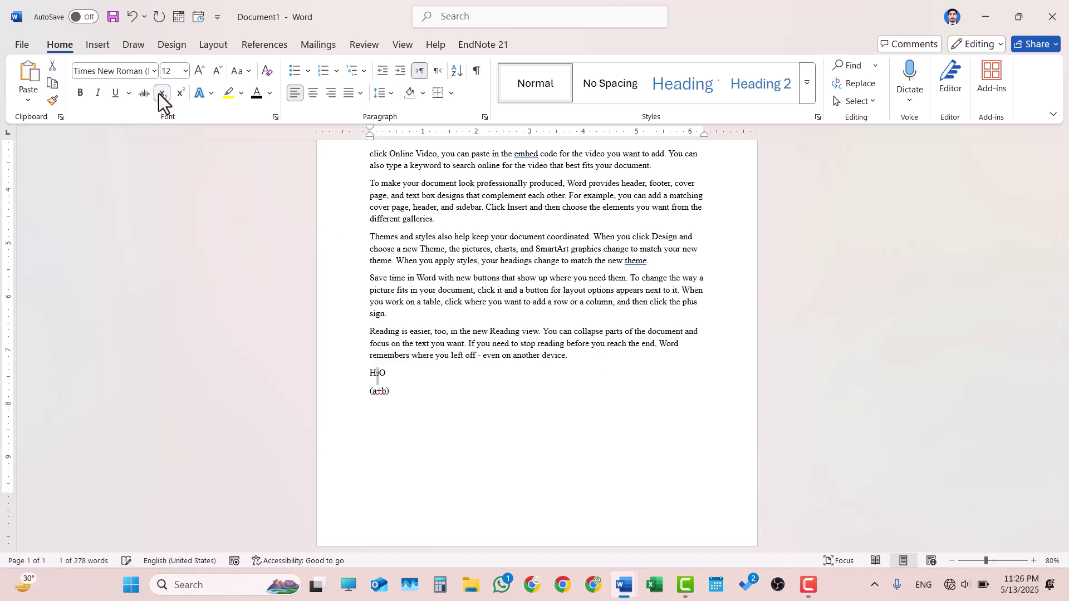
{"action": "left_click", "coordinate": [399, 370]}
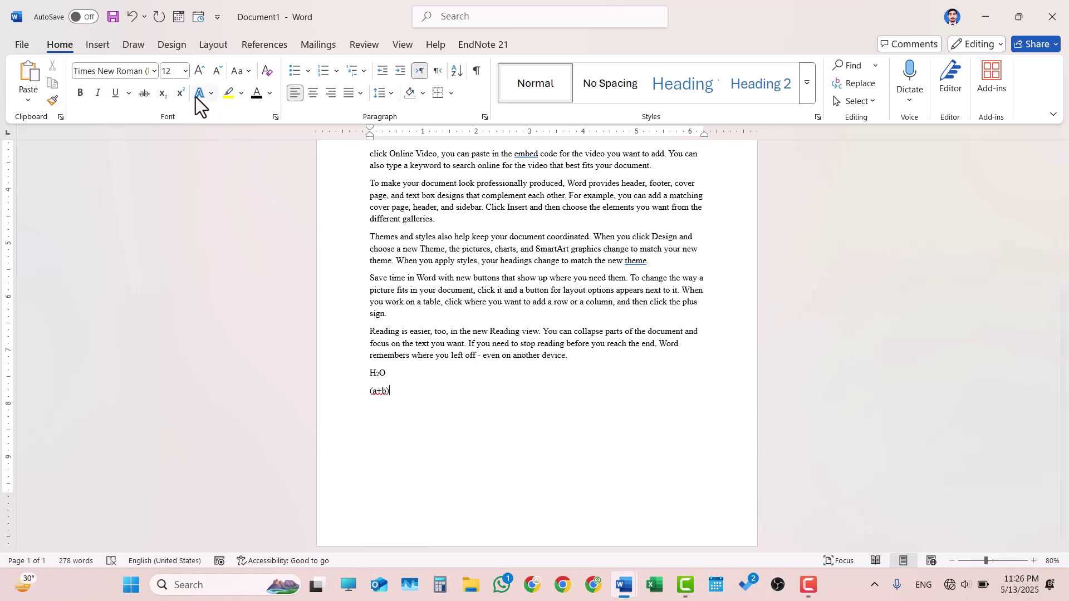
{"action": "left_click", "coordinate": [180, 92]}
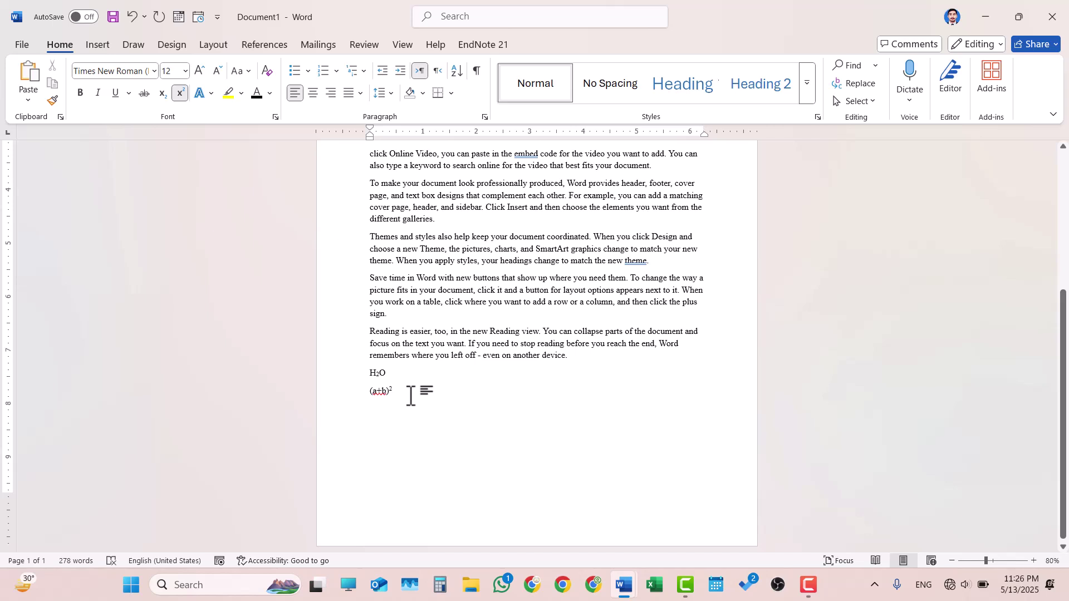
- Delete the H2O and (a+b) example lines below the last sample paragraph
{"action": "left_click_drag", "start_coordinate": [410, 396], "coordinate": [365, 372]}
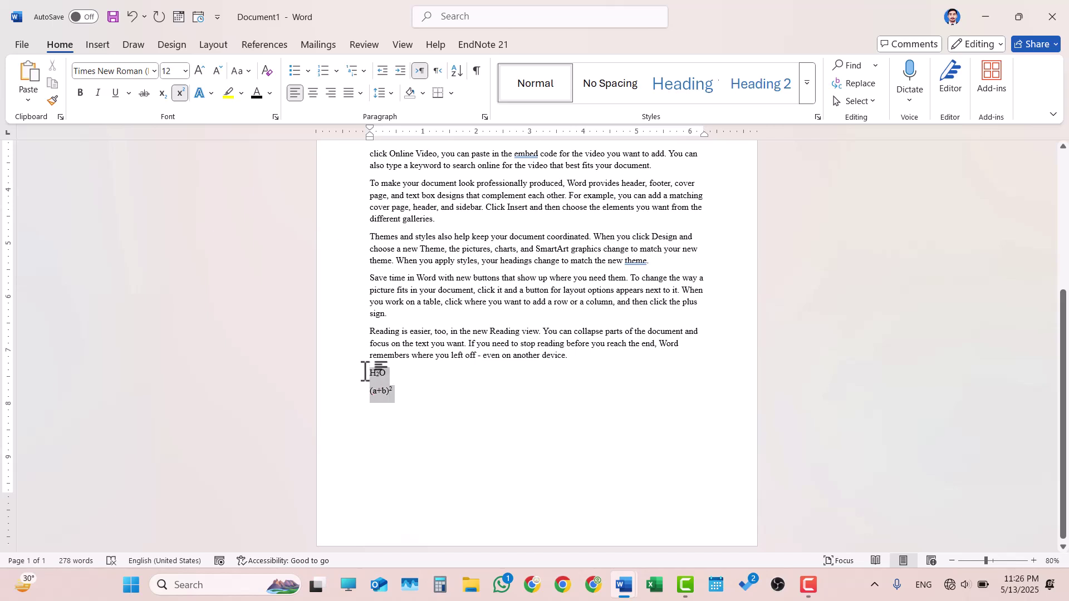
{"action": "key", "text": "Delete"}
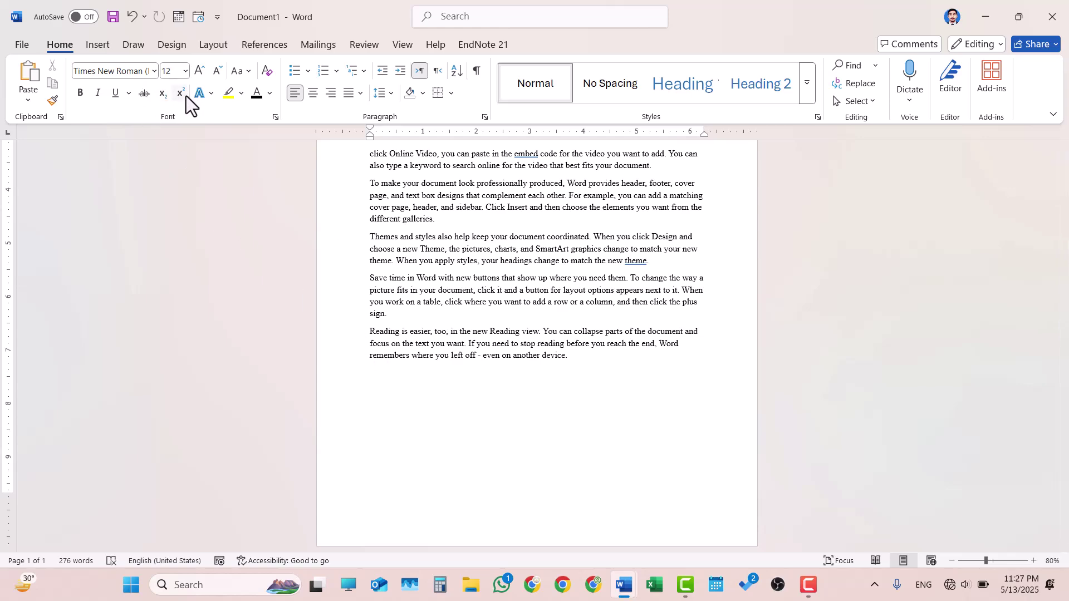
- Highlight "sizes, colors, bold/italic/underline" in yellow in the first bullet under Typing and Formatting Text
{"action": "scroll", "coordinate": [513, 248], "scroll_direction": "up", "scroll_amount": 5}
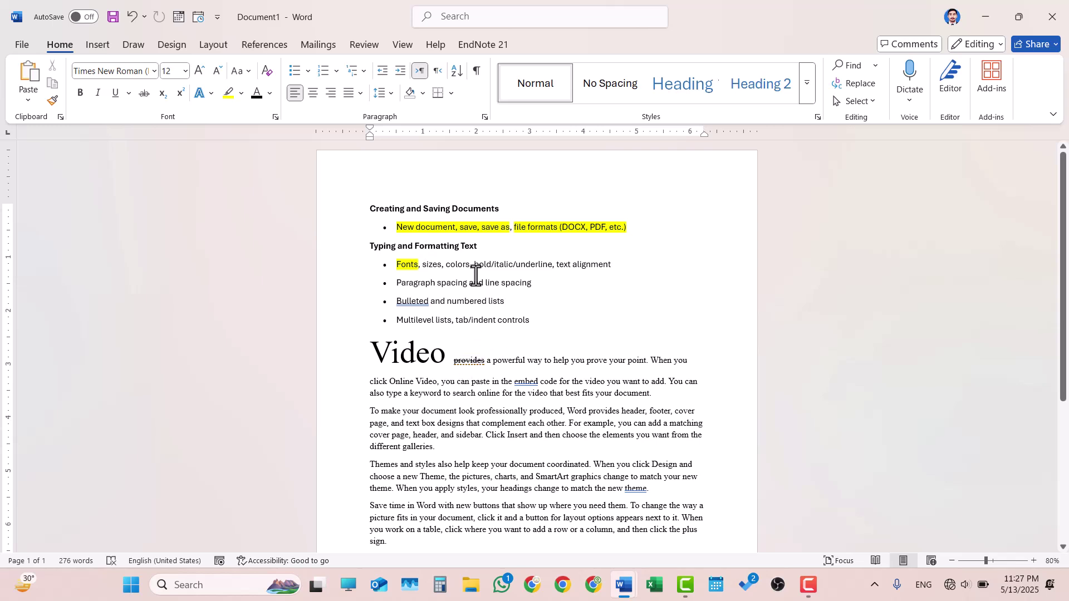
{"action": "left_click_drag", "start_coordinate": [423, 266], "coordinate": [534, 266]}
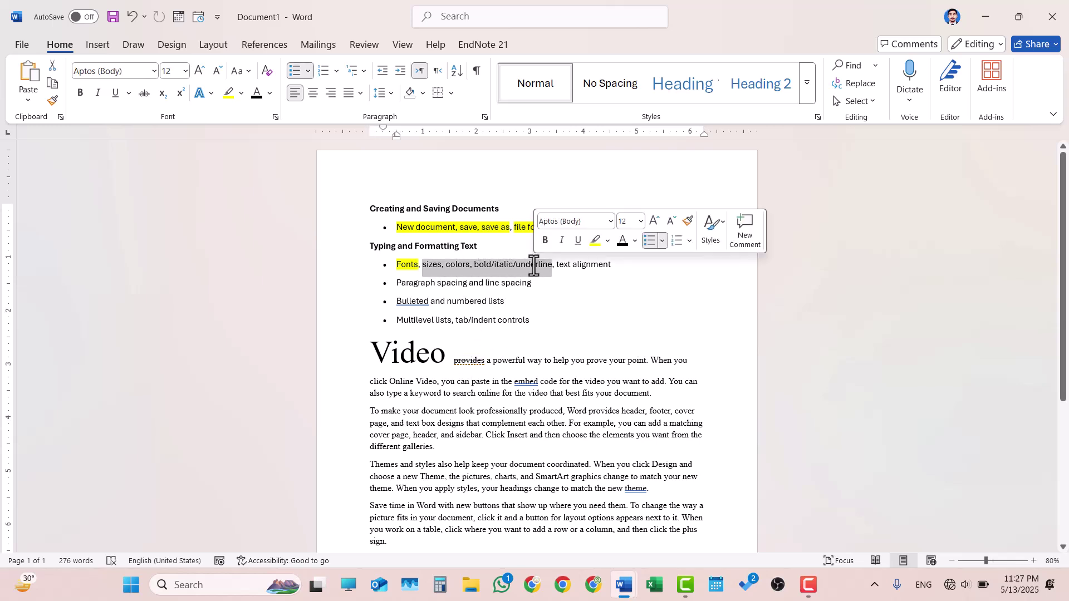
{"action": "left_click", "coordinate": [233, 99]}
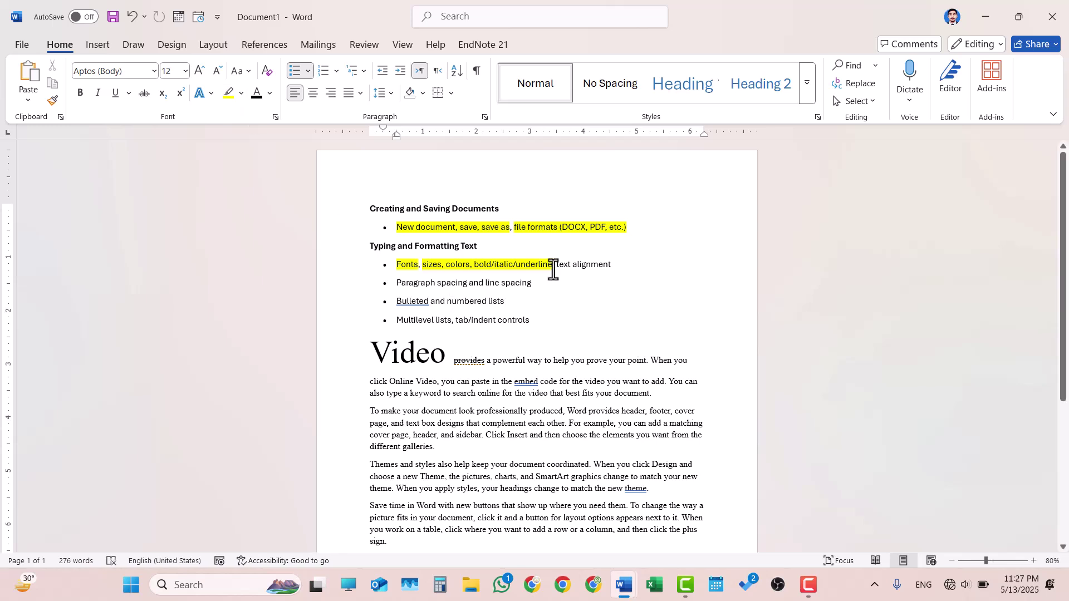
- Delete all the sample paragraphs below the outline bullets
{"action": "left_click_drag", "start_coordinate": [560, 267], "coordinate": [608, 268]}
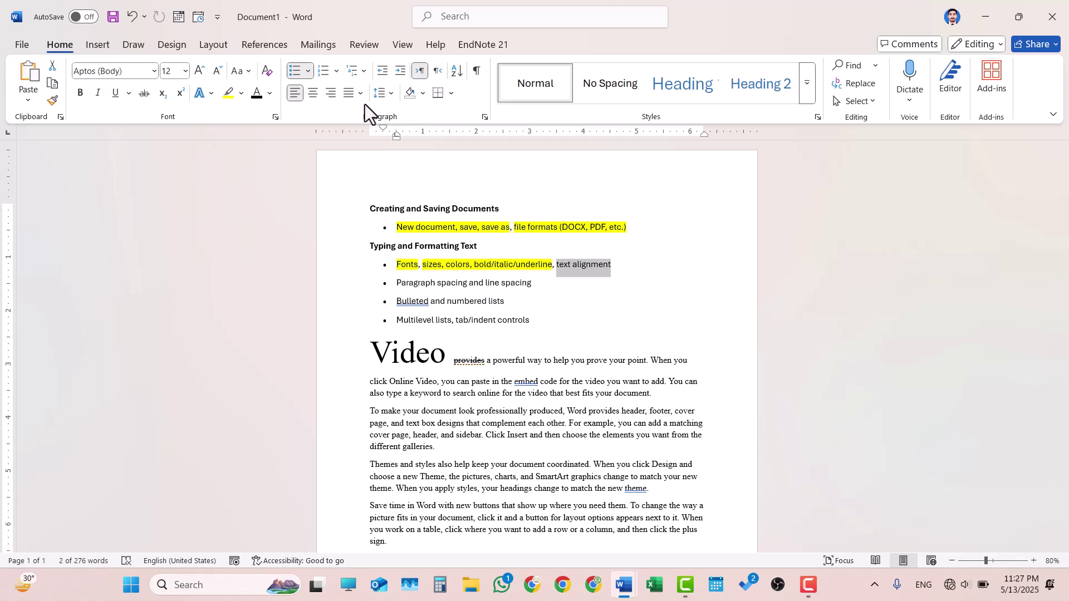
{"action": "left_click", "coordinate": [536, 334]}
{"action": "double_click", "coordinate": [401, 367]}
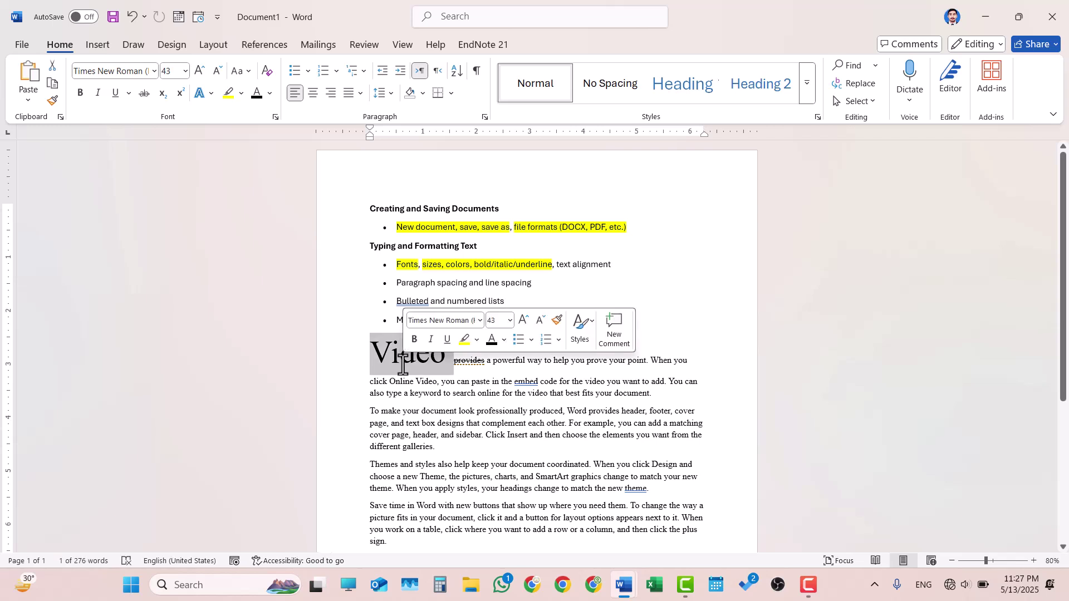
{"action": "left_click", "coordinate": [403, 372]}
{"action": "left_click_drag", "start_coordinate": [373, 353], "coordinate": [443, 544]}
{"action": "key", "text": "Delete"}
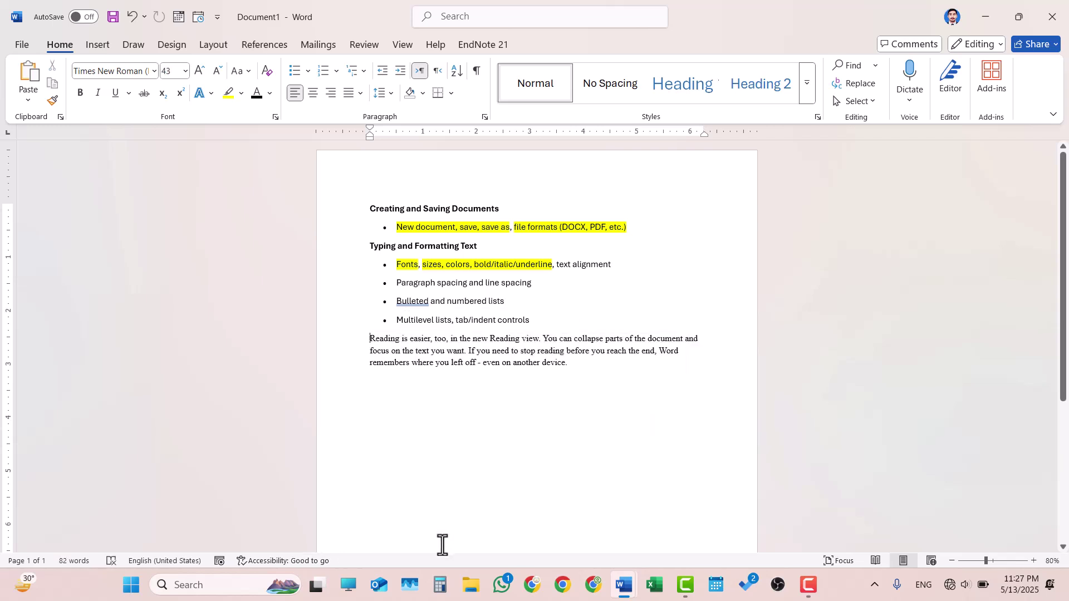
{"action": "left_click_drag", "start_coordinate": [587, 362], "coordinate": [367, 344]}
{"action": "key", "text": "Delete"}
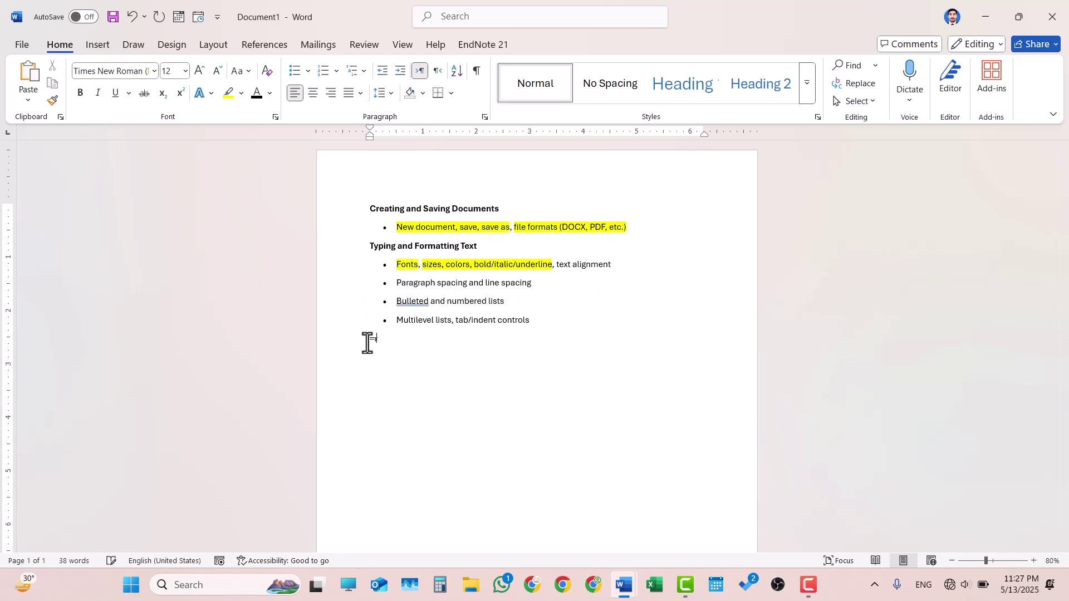
- Generate fresh sample paragraphs below the outline with =rand()
{"action": "type", "text": "=rand()"}
{"action": "key", "text": "Return"}
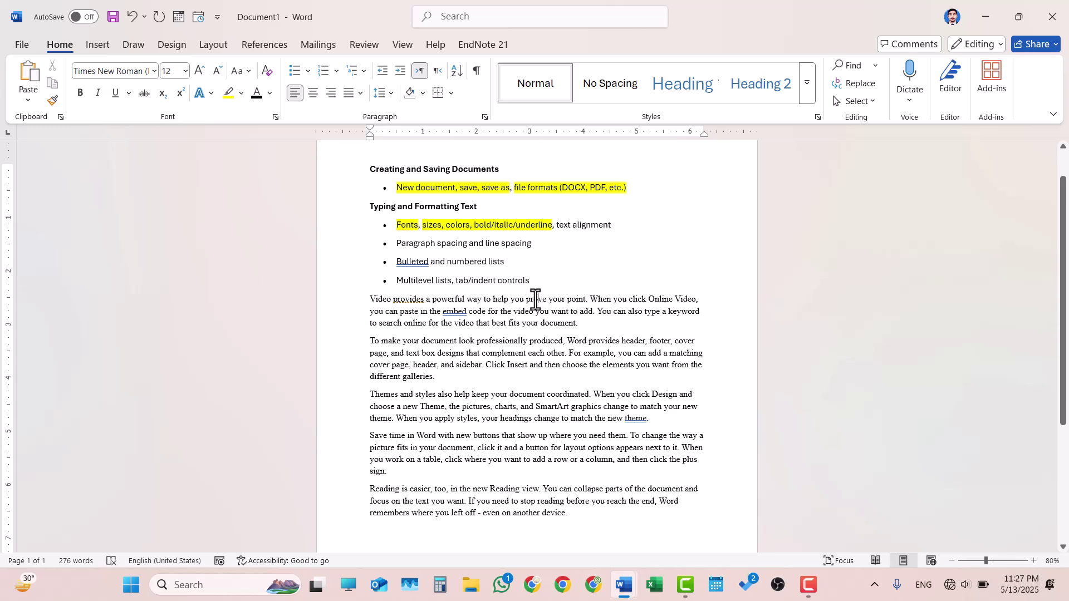
{"action": "left_click", "coordinate": [537, 300]}
- Justify all the sample paragraphs using the plain Justify alignment
{"action": "left_click_drag", "start_coordinate": [362, 297], "coordinate": [580, 512]}
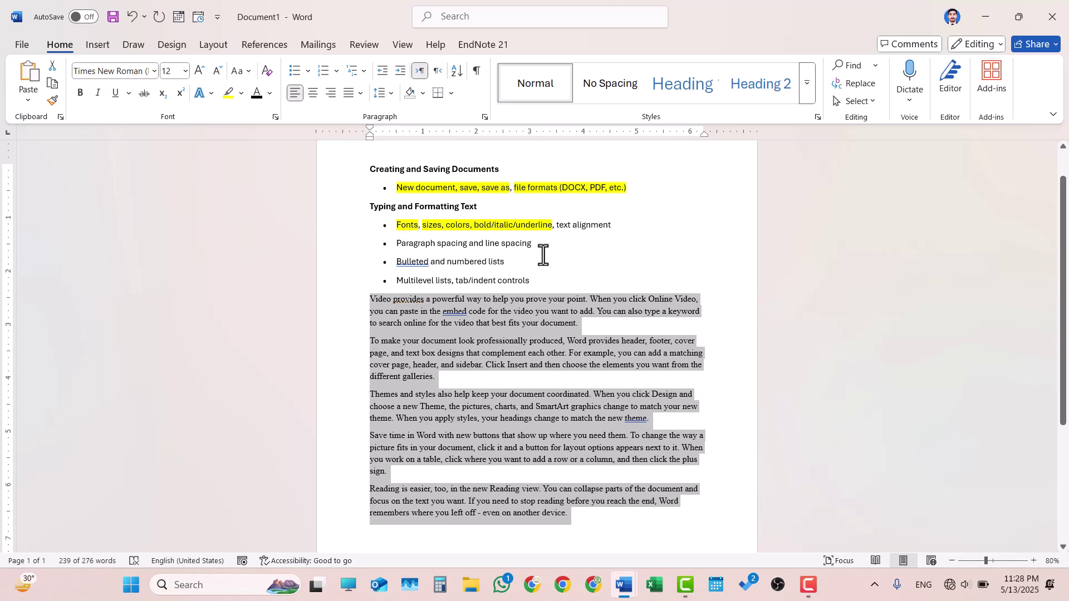
{"action": "left_click", "coordinate": [361, 96]}
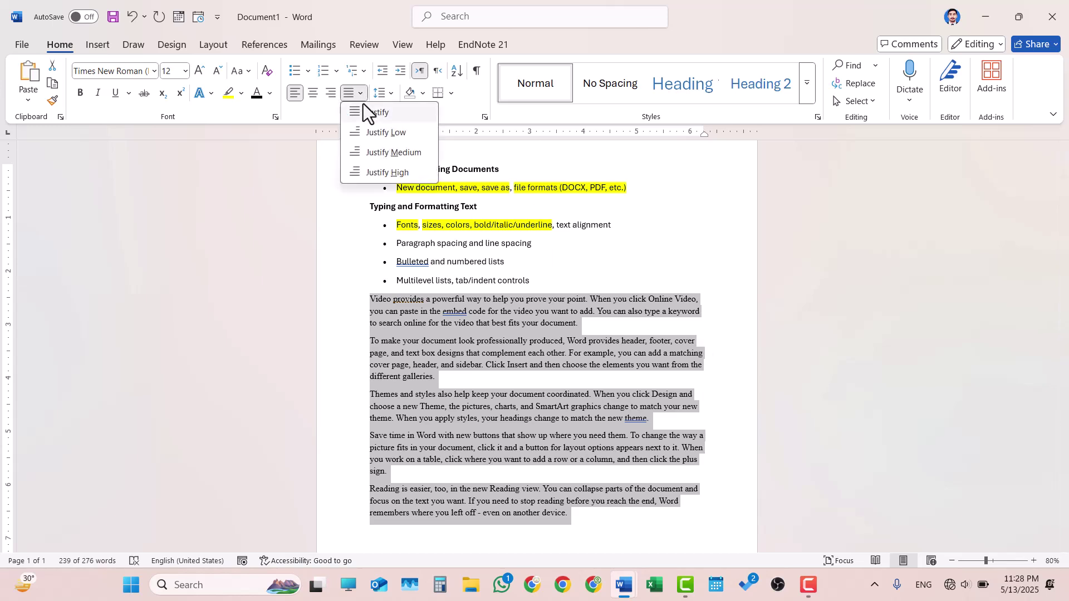
{"action": "left_click", "coordinate": [368, 112]}
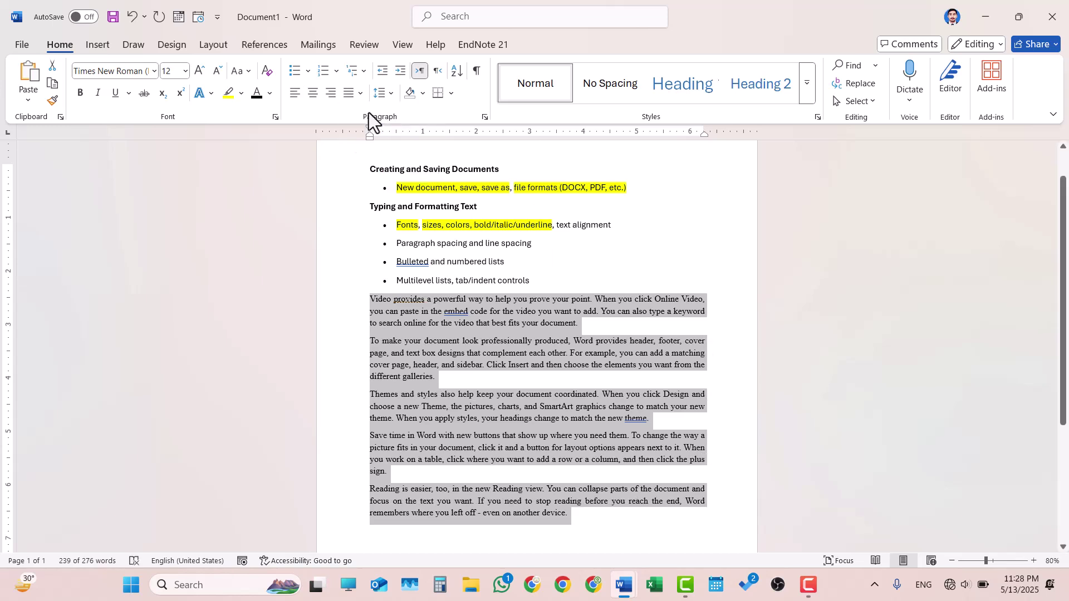
{"action": "left_click", "coordinate": [530, 386]}
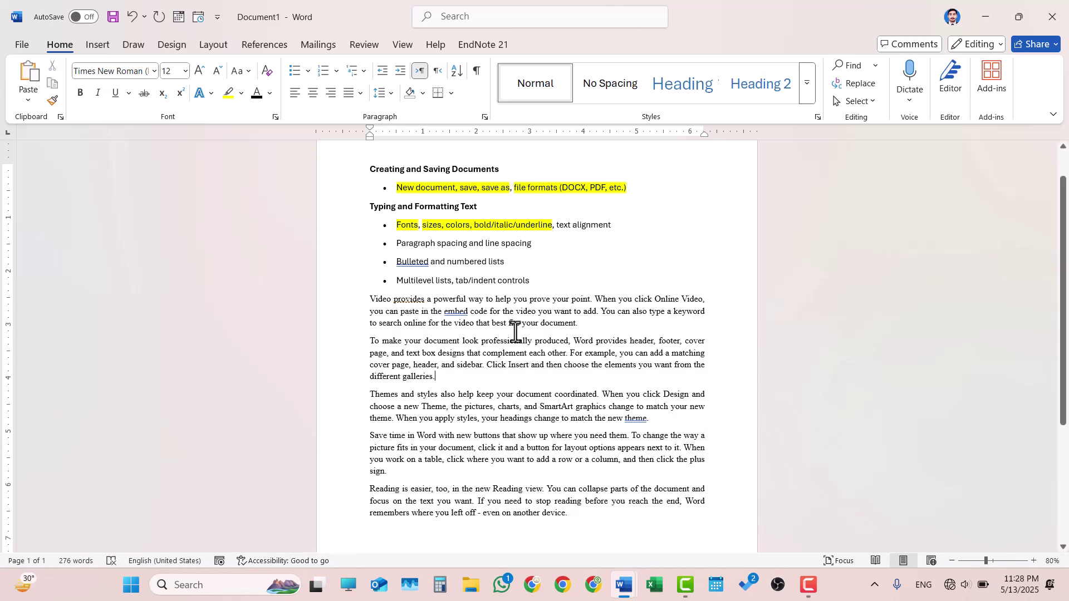
- Highlight "text alignment" in yellow in the first bullet under Typing and Formatting Text
{"action": "left_click_drag", "start_coordinate": [611, 227], "coordinate": [556, 227]}
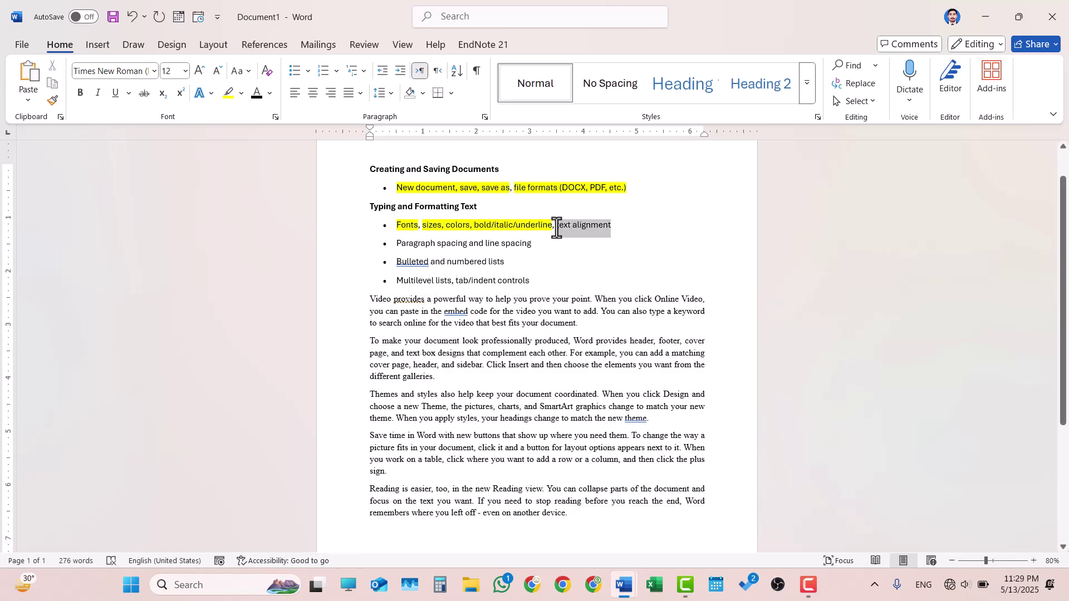
{"action": "left_click", "coordinate": [227, 98]}
- Add space before every sample paragraph below the outline
{"action": "left_click_drag", "start_coordinate": [397, 243], "coordinate": [521, 255]}
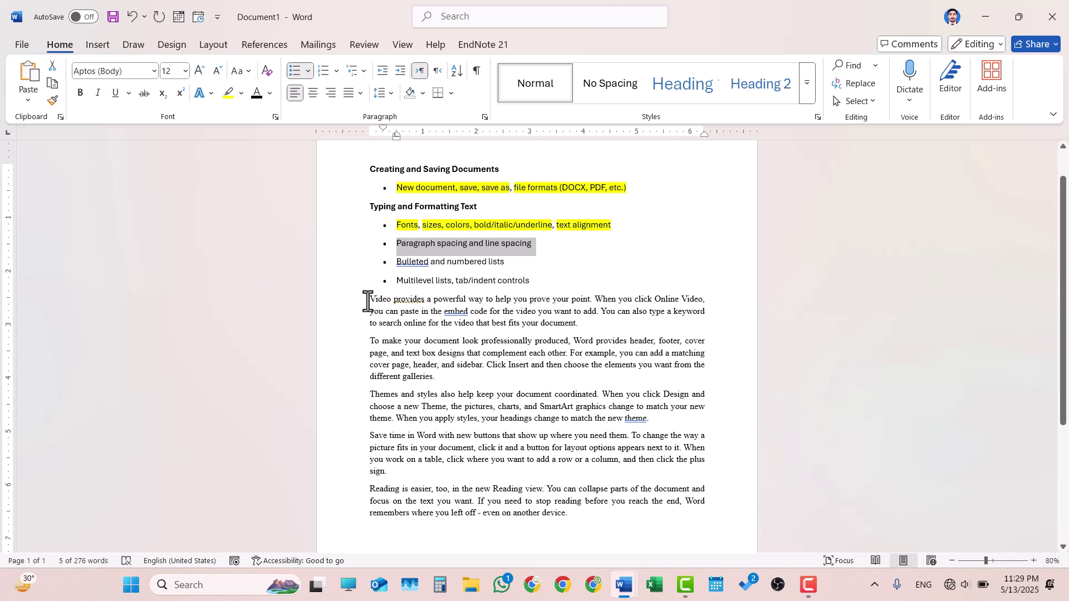
{"action": "left_click_drag", "start_coordinate": [368, 301], "coordinate": [596, 329]}
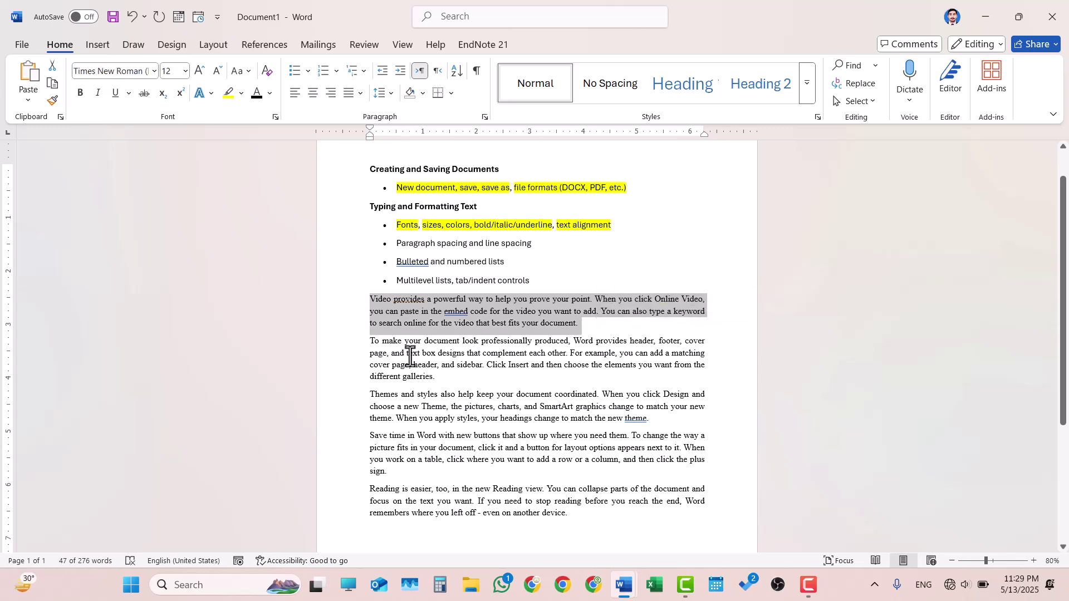
{"action": "left_click_drag", "start_coordinate": [368, 341], "coordinate": [434, 379]}
{"action": "left_click_drag", "start_coordinate": [373, 395], "coordinate": [426, 482]}
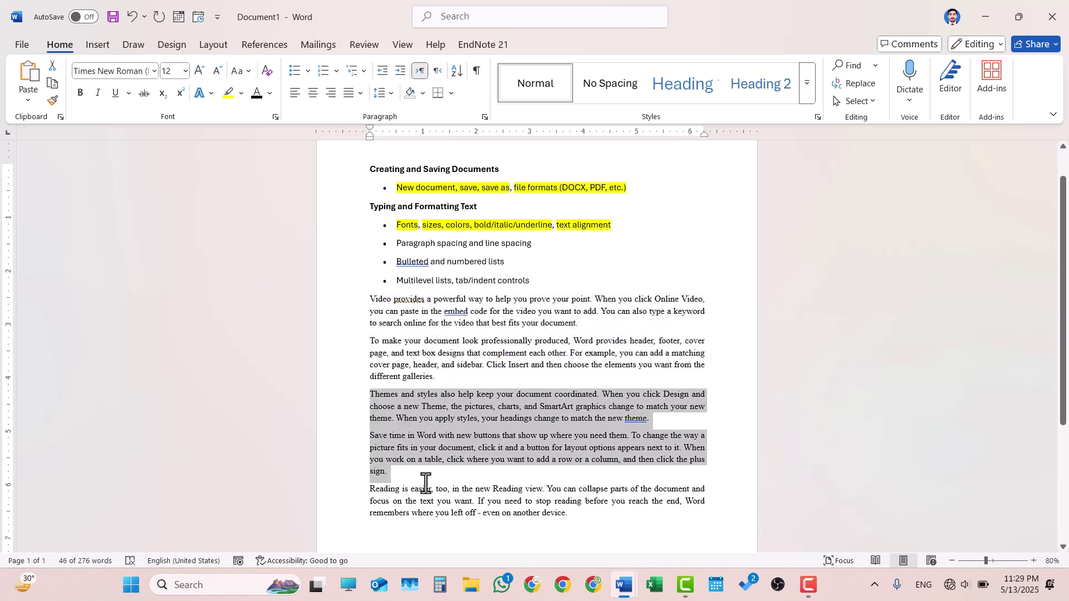
{"action": "left_click", "coordinate": [603, 513]}
{"action": "left_click", "coordinate": [349, 299], "text": "shift"}
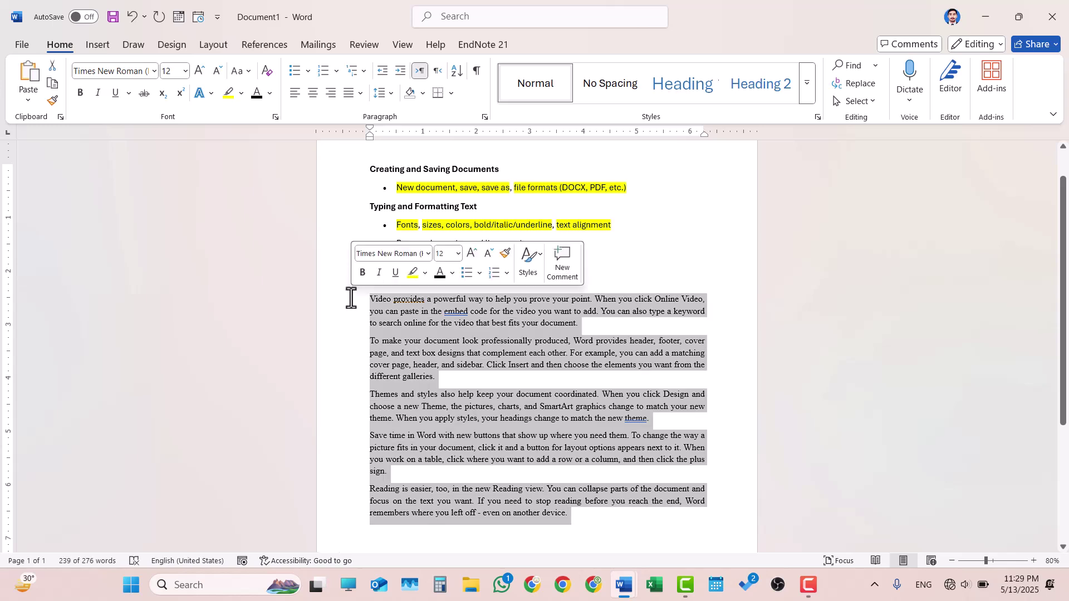
{"action": "left_click", "coordinate": [377, 93]}
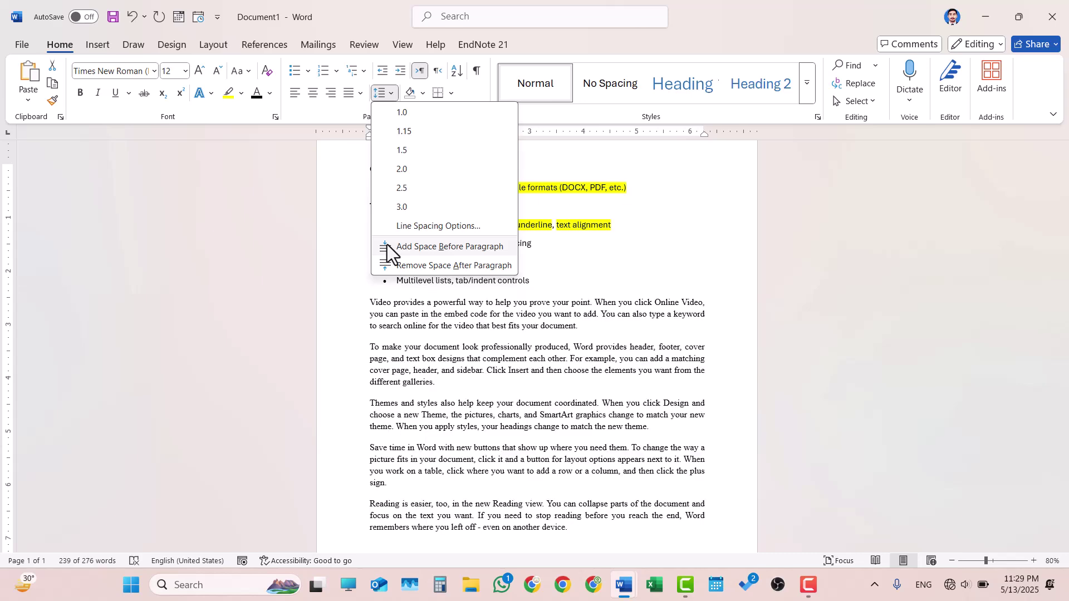
{"action": "left_click", "coordinate": [386, 246]}
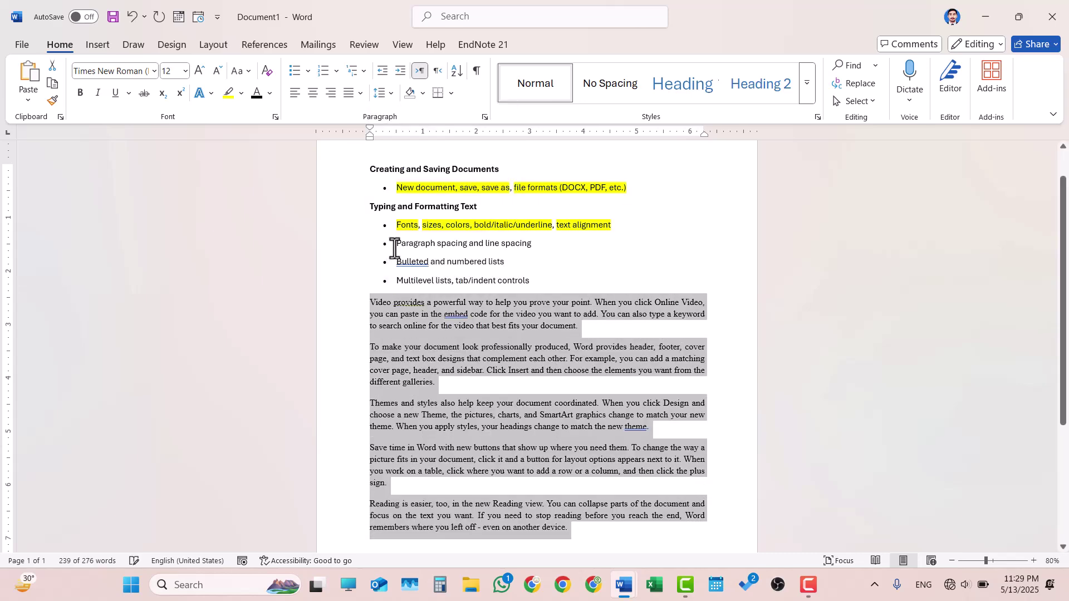
{"action": "left_click", "coordinate": [397, 343]}
{"action": "mouse_move", "coordinate": [370, 345]}
{"action": "left_mouse_down"}
{"action": "mouse_move", "coordinate": [365, 323]}
{"action": "mouse_move", "coordinate": [370, 352]}
{"action": "left_mouse_up"}
{"action": "left_click", "coordinate": [366, 333]}
{"action": "left_click", "coordinate": [395, 358]}
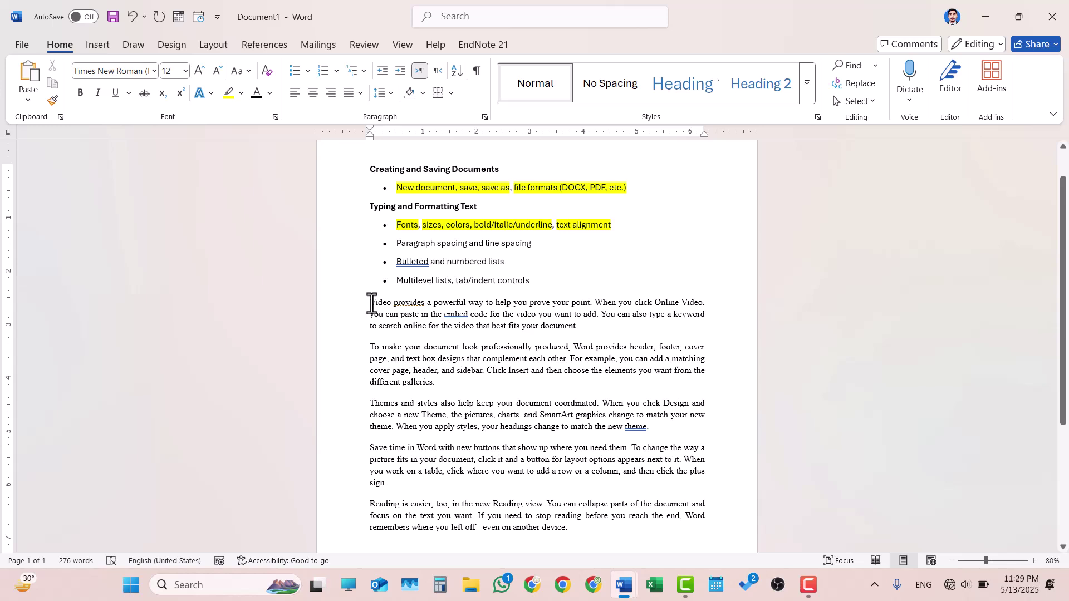
- Set the line spacing of the first sample paragraph to 1.5
{"action": "triple_click", "coordinate": [406, 303]}
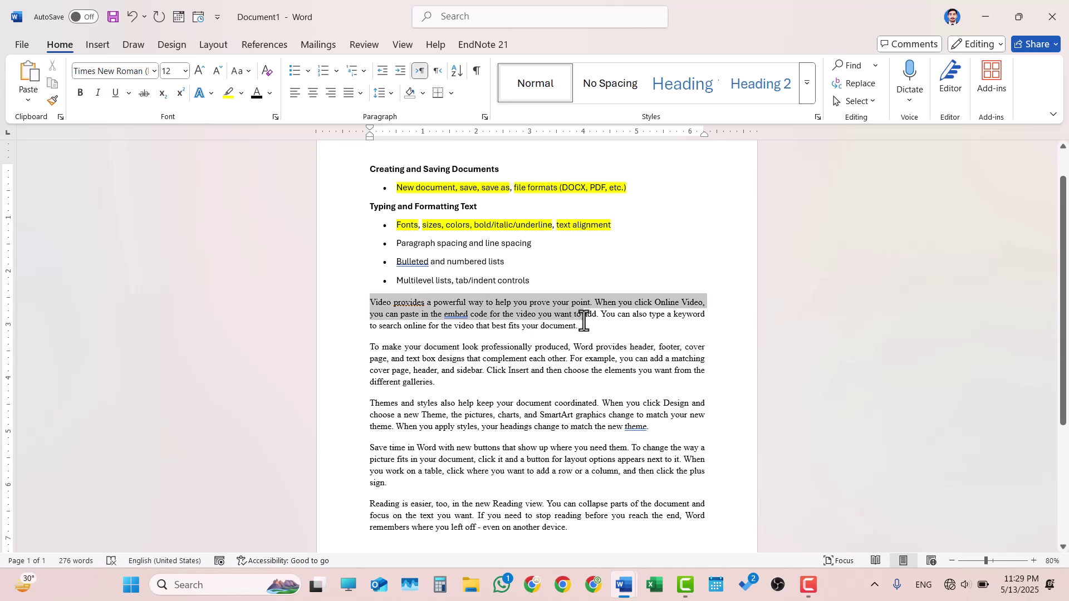
{"action": "left_click", "coordinate": [386, 98]}
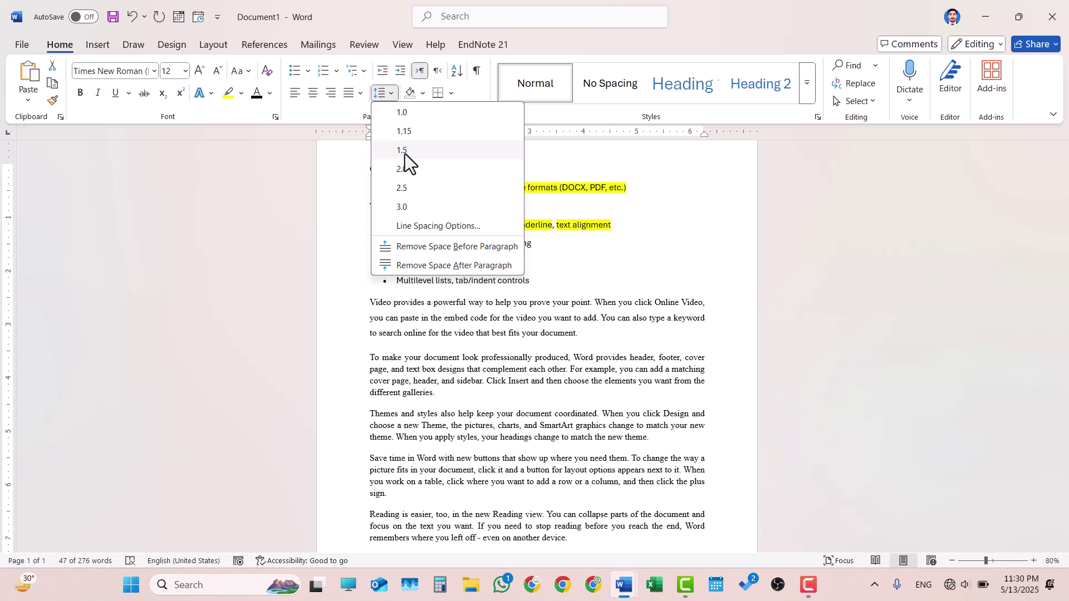
{"action": "left_click", "coordinate": [405, 150]}
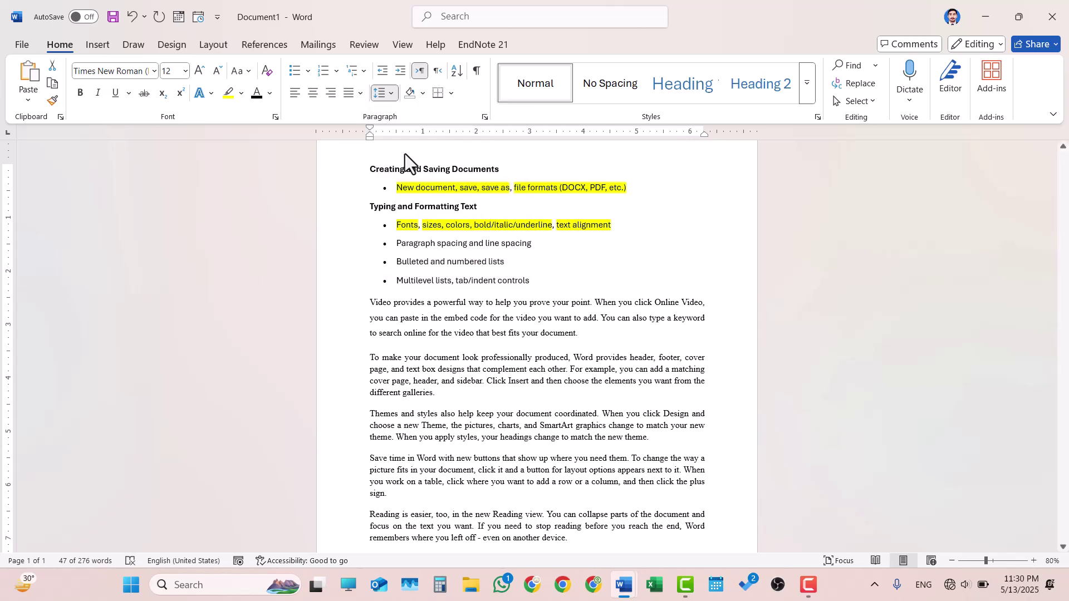
{"action": "left_click", "coordinate": [579, 340]}
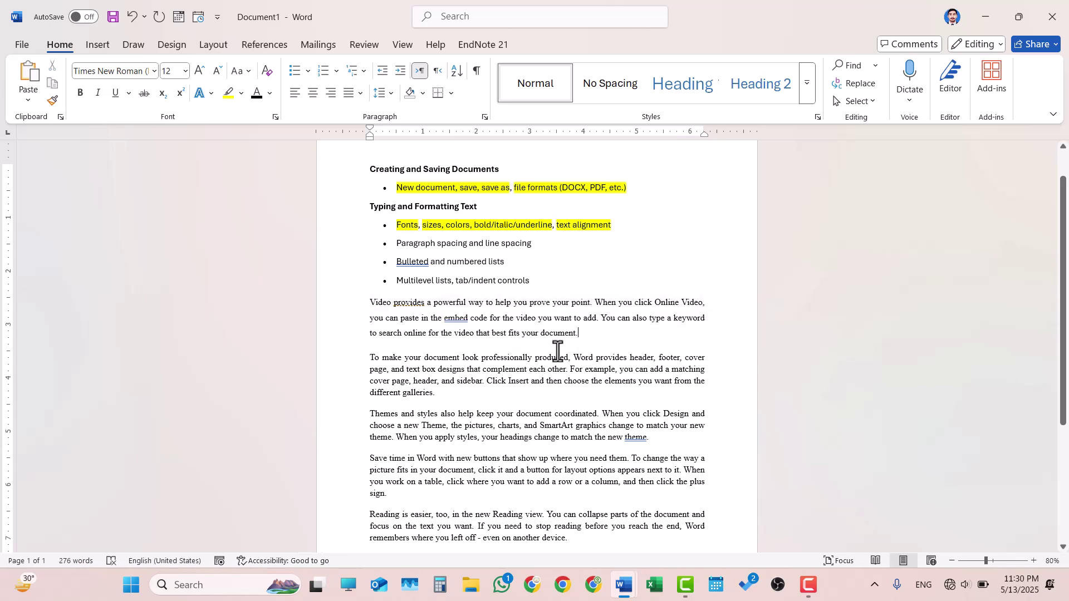
{"action": "left_click_drag", "start_coordinate": [566, 335], "coordinate": [356, 309]}
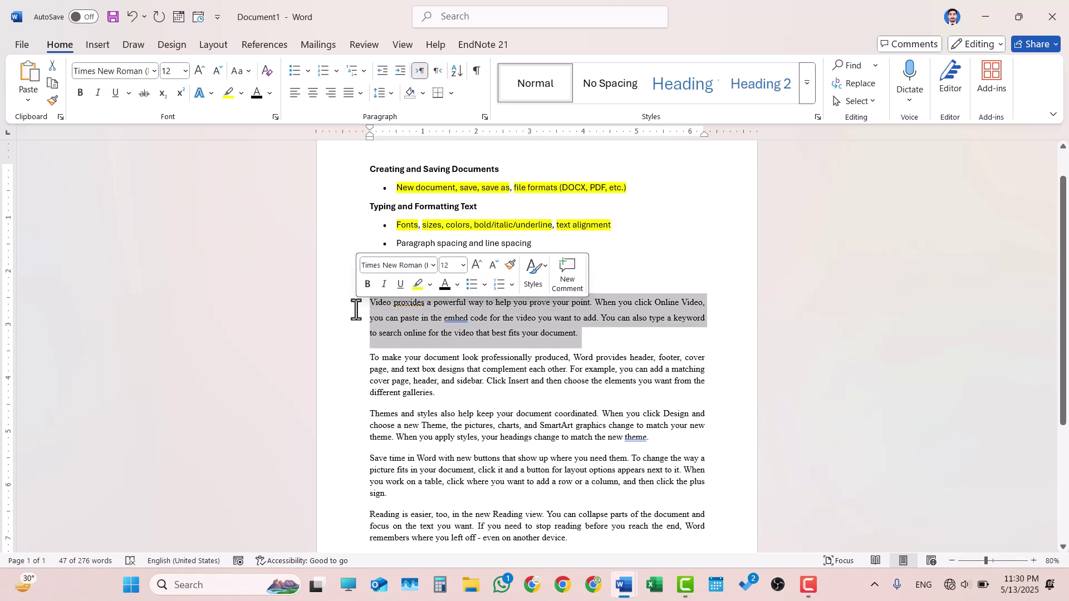
{"action": "left_click", "coordinate": [499, 346]}
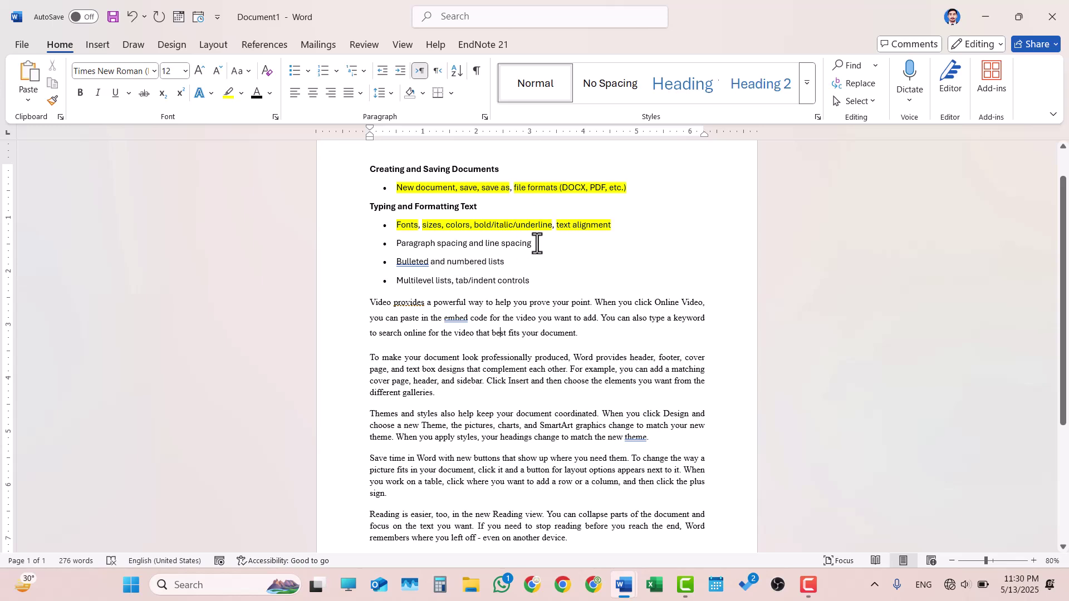
- Highlight the "Paragraph spacing and line spacing" bullet in yellow
{"action": "left_click_drag", "start_coordinate": [537, 243], "coordinate": [395, 243]}
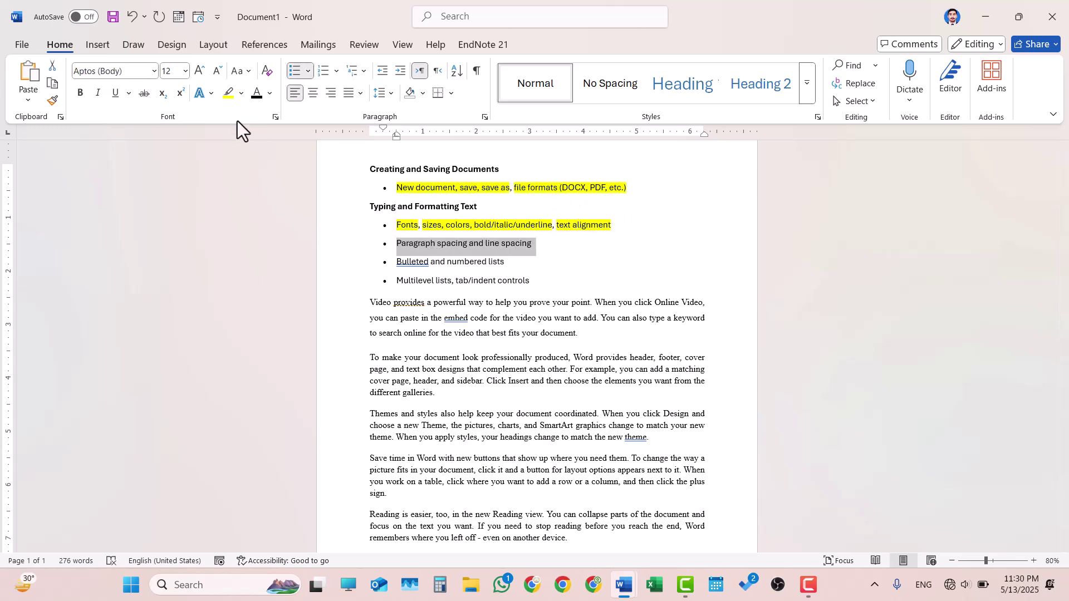
{"action": "left_click", "coordinate": [229, 99]}
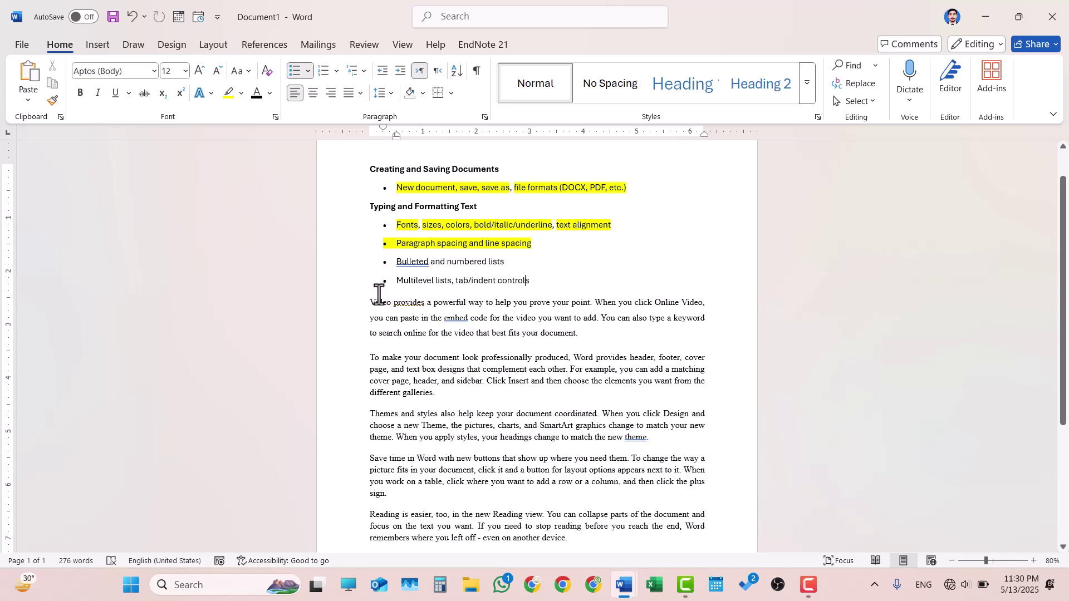
- Delete the justified sample paragraphs, leaving only the outline in the document
{"action": "left_click_drag", "start_coordinate": [370, 302], "coordinate": [583, 493]}
{"action": "key", "text": "Delete"}
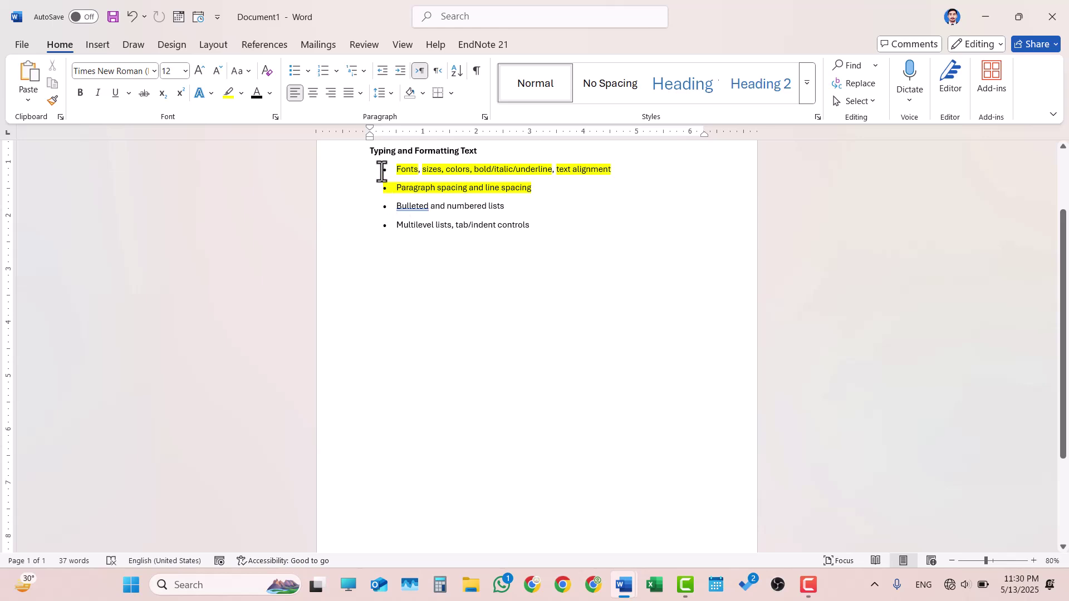
- Examine the available bullet, numbering and multilevel list formats in their libraries
{"action": "left_click", "coordinate": [307, 71]}
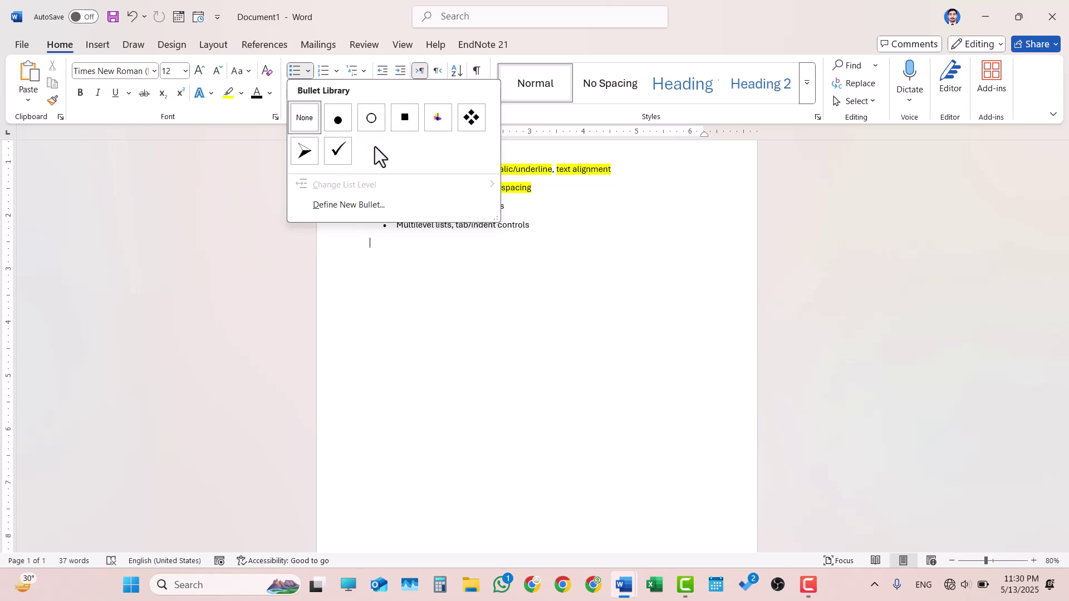
{"action": "left_click", "coordinate": [406, 256]}
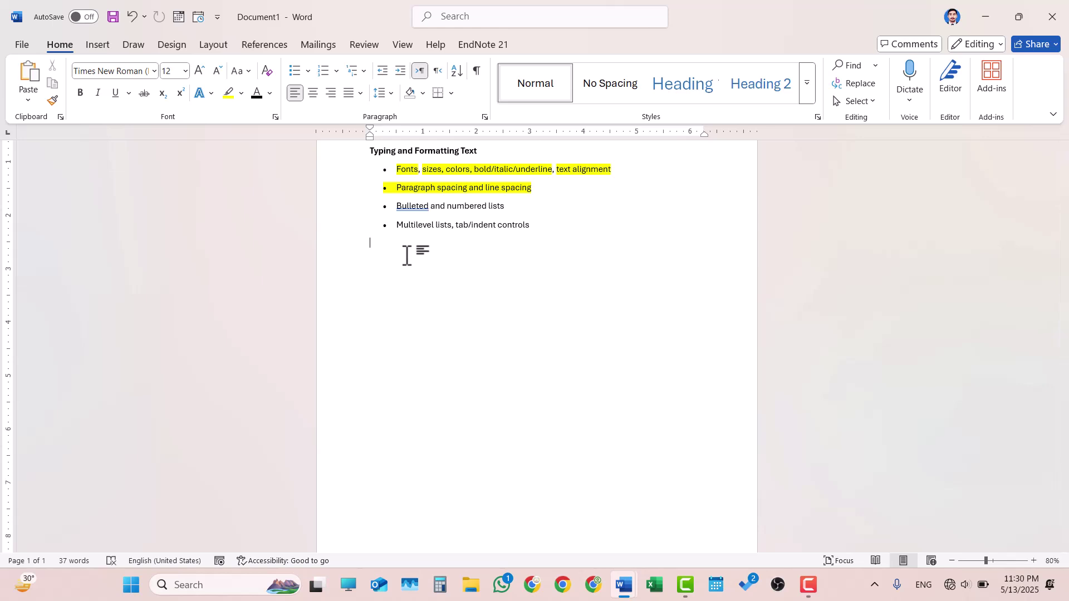
{"action": "left_click", "coordinate": [336, 74]}
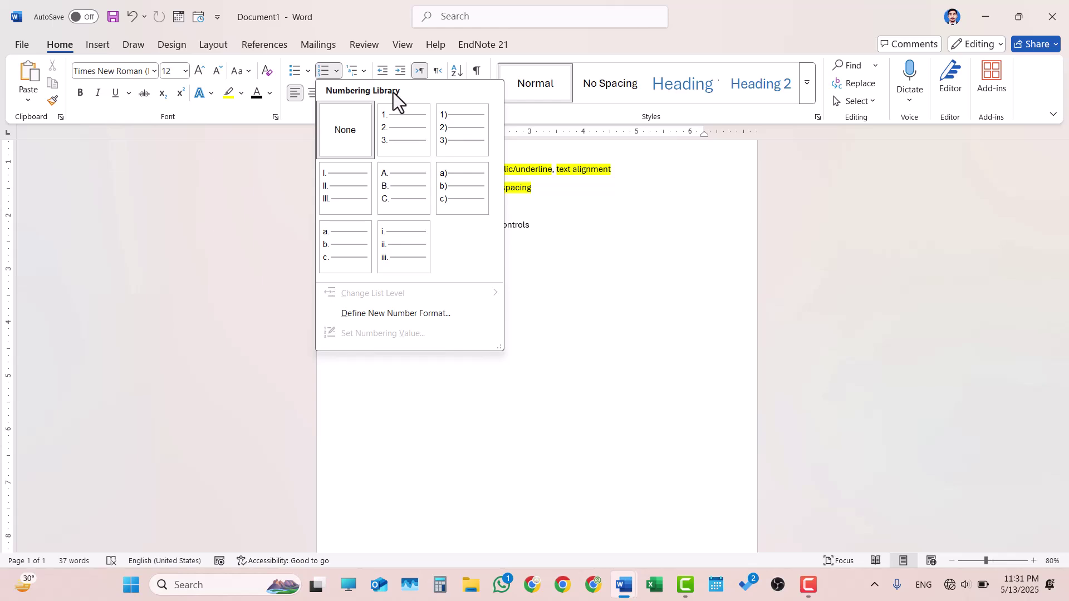
{"action": "left_click", "coordinate": [533, 270]}
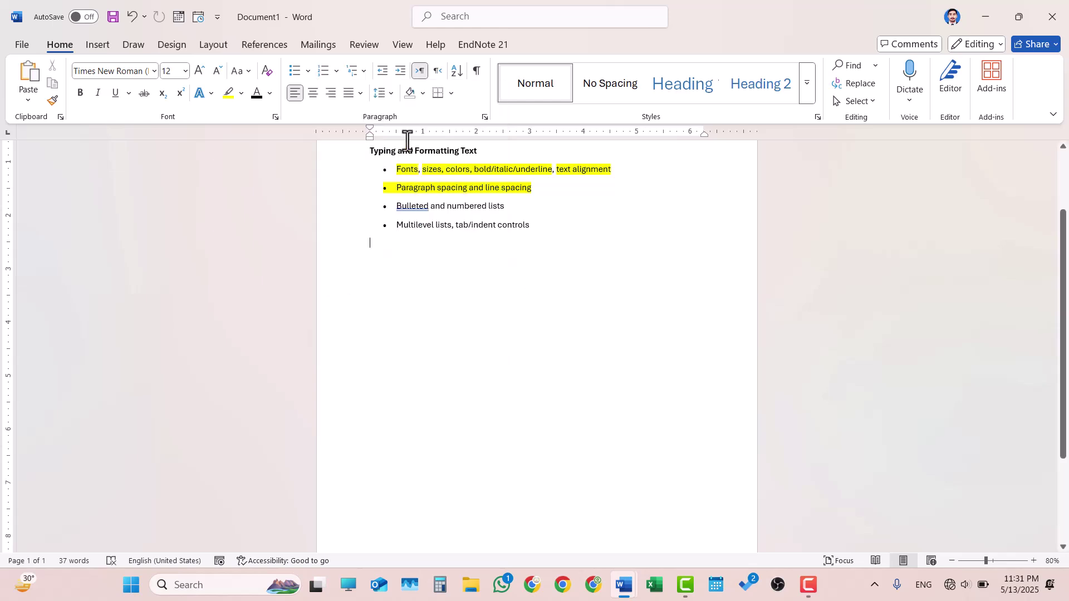
{"action": "left_click", "coordinate": [363, 68]}
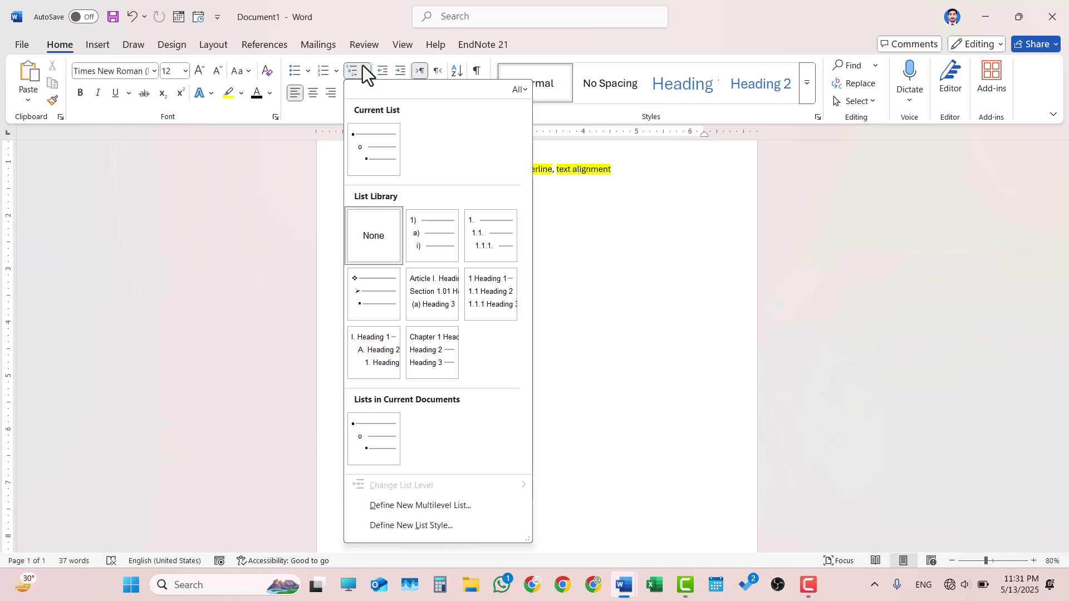
{"action": "left_click", "coordinate": [577, 243]}
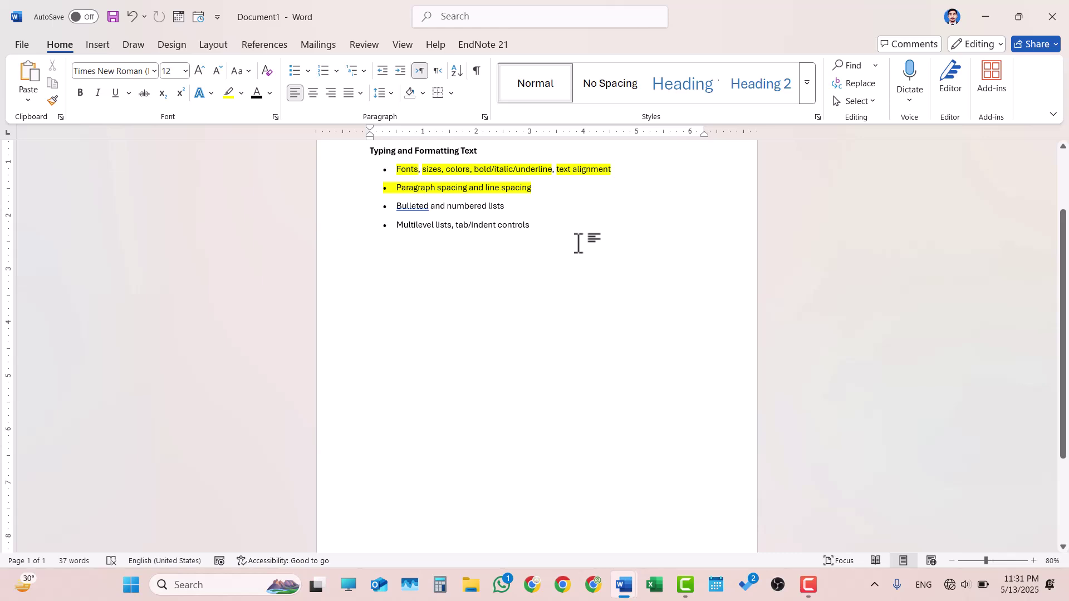
- Write a three-level numbered list below the outline: "1 Chapter", "1.1 Intro" and "1.1.1 History", indenting each sublevel
{"action": "type", "text": "1"}
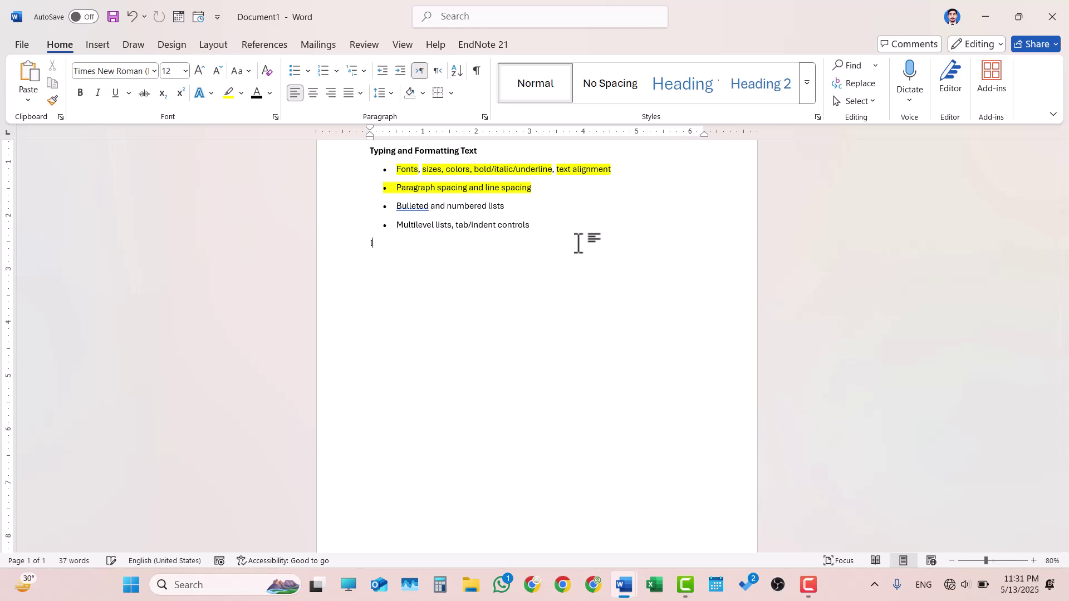
{"action": "type", "text": " Chapter"}
{"action": "key", "text": "Return"}
{"action": "key", "text": "Tab"}
{"action": "type", "text": "1.1 Intro"}
{"action": "key", "text": "Return"}
{"action": "key", "text": "Tab"}
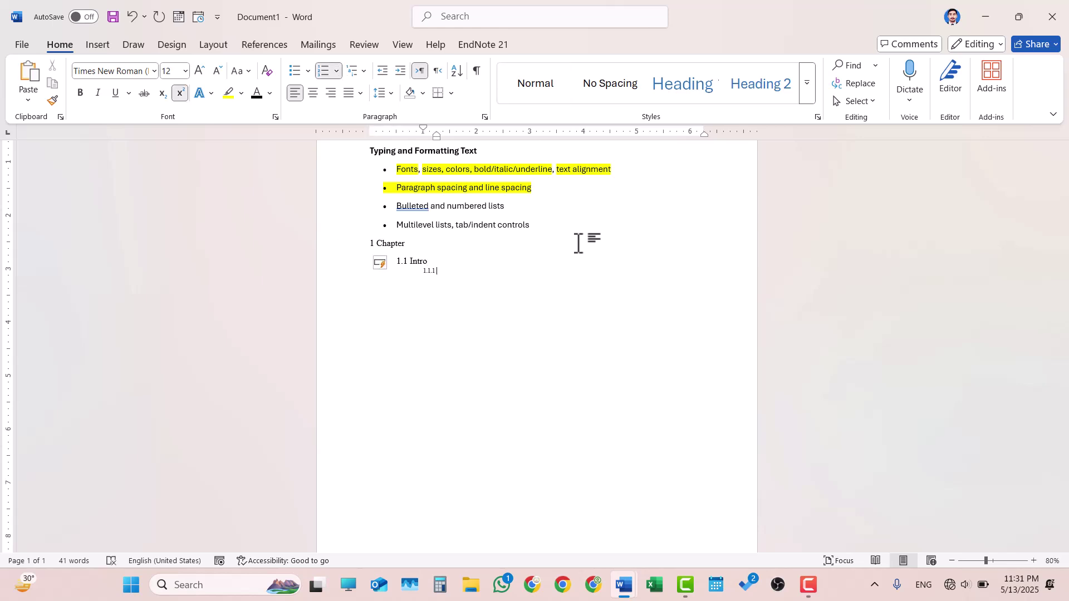
{"action": "type", "text": "History"}
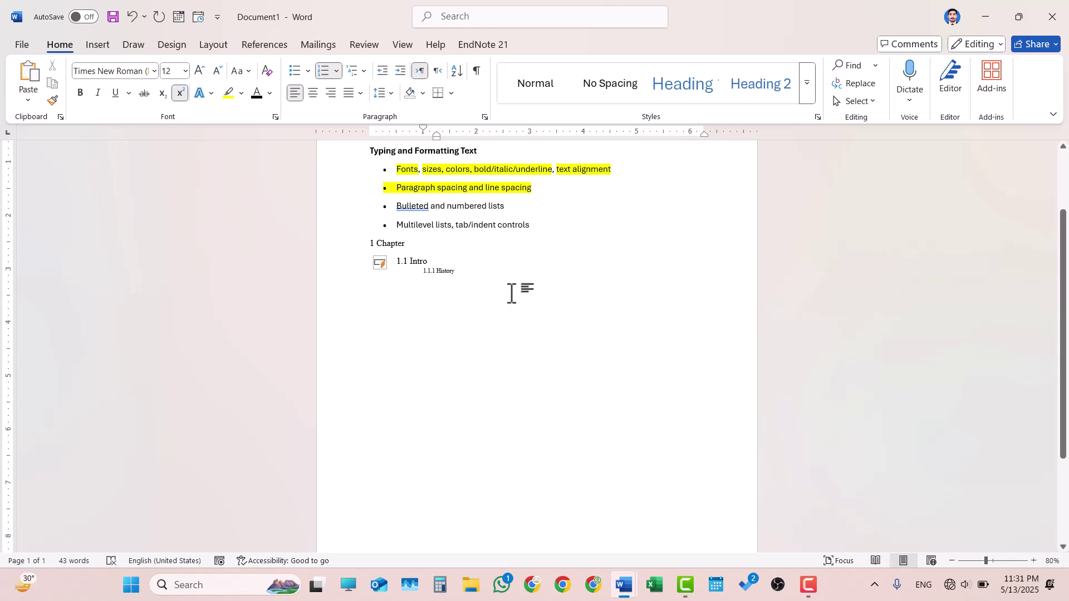
- Delete the sample multilevel list below the outline, including its leftover numbering
{"action": "left_click_drag", "start_coordinate": [461, 286], "coordinate": [379, 241]}
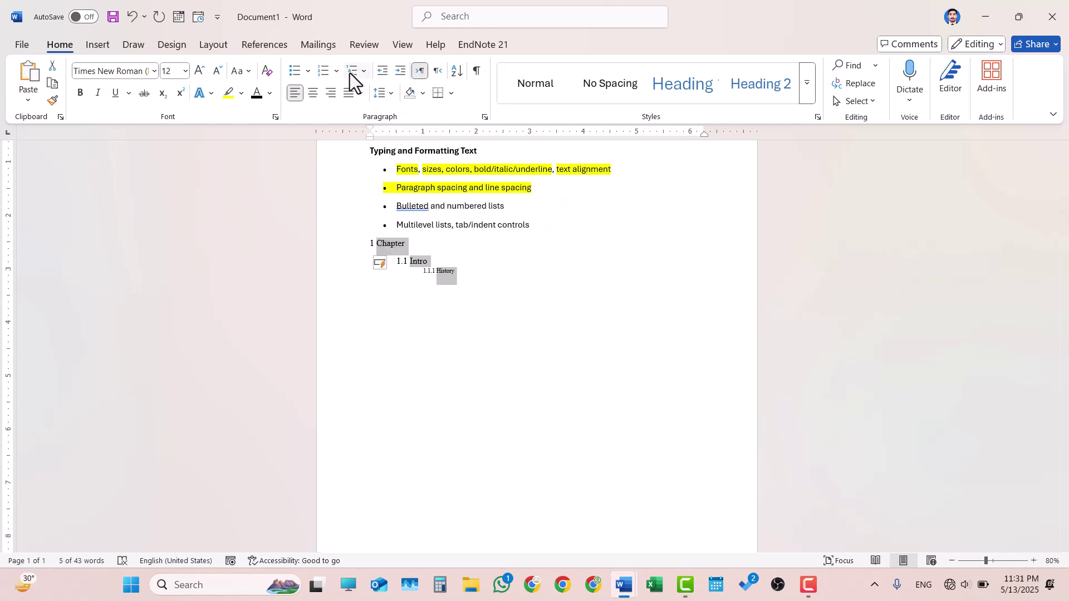
{"action": "left_click", "coordinate": [480, 281]}
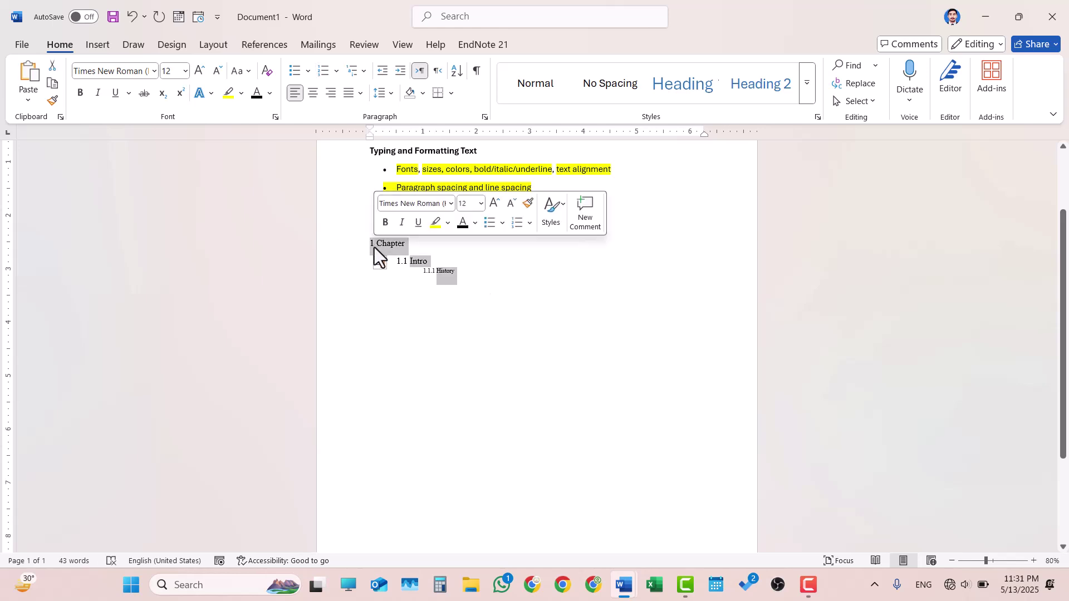
{"action": "key", "text": "Delete"}
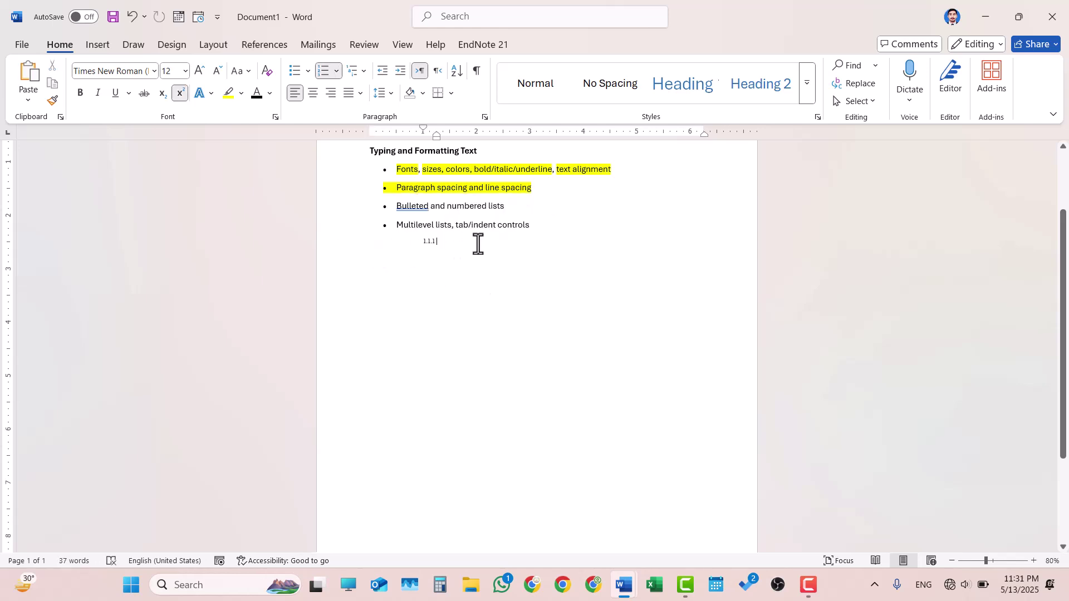
{"action": "key", "text": "BackSpace"}
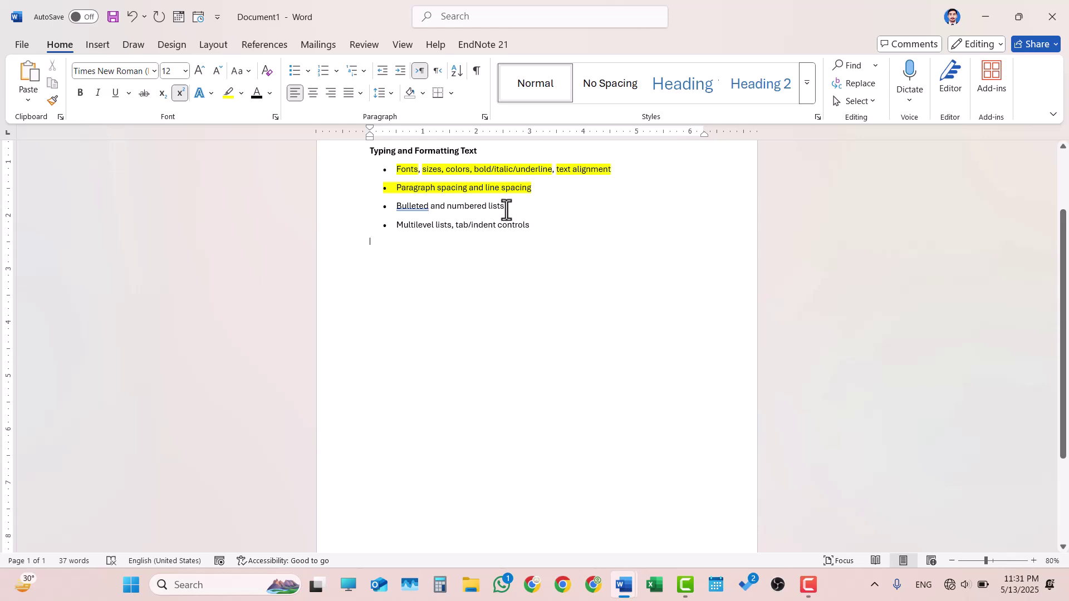
- Highlight the "Bulleted and numbered lists" bullet and the words "Multilevel lists" in yellow
{"action": "left_click_drag", "start_coordinate": [447, 223], "coordinate": [398, 211]}
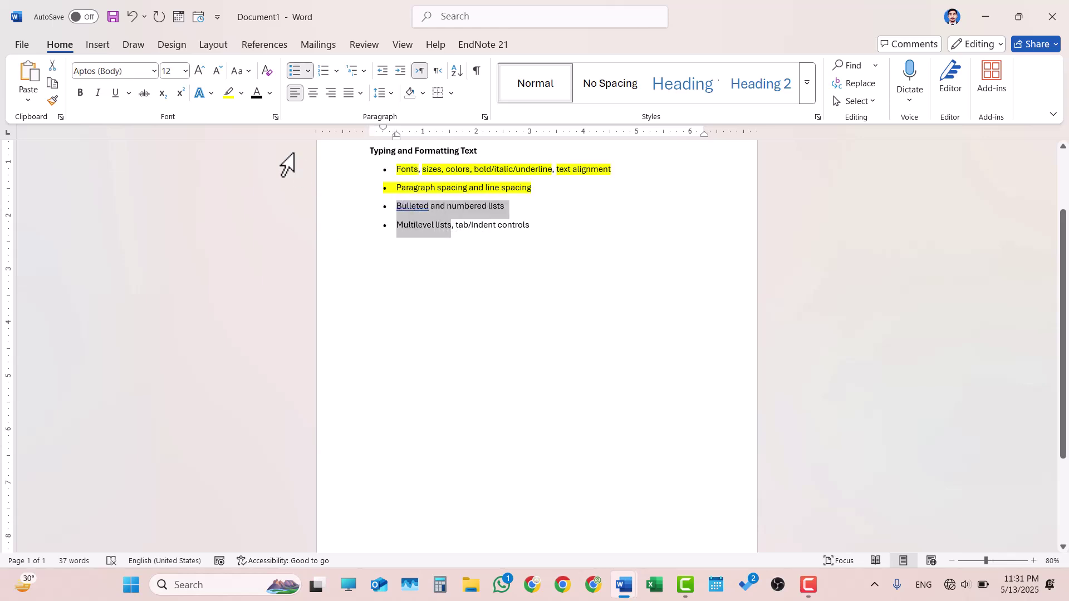
{"action": "left_click", "coordinate": [228, 94]}
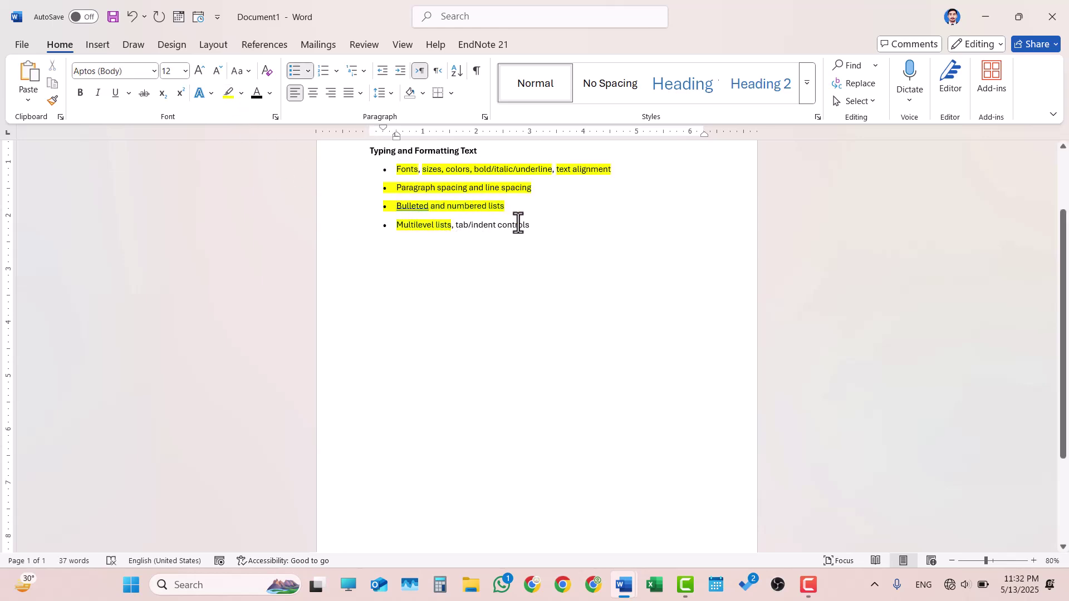
{"action": "left_click", "coordinate": [458, 225]}
{"action": "key", "text": "ctrl+shift+equal"}
{"action": "type", "text": "=rand("}
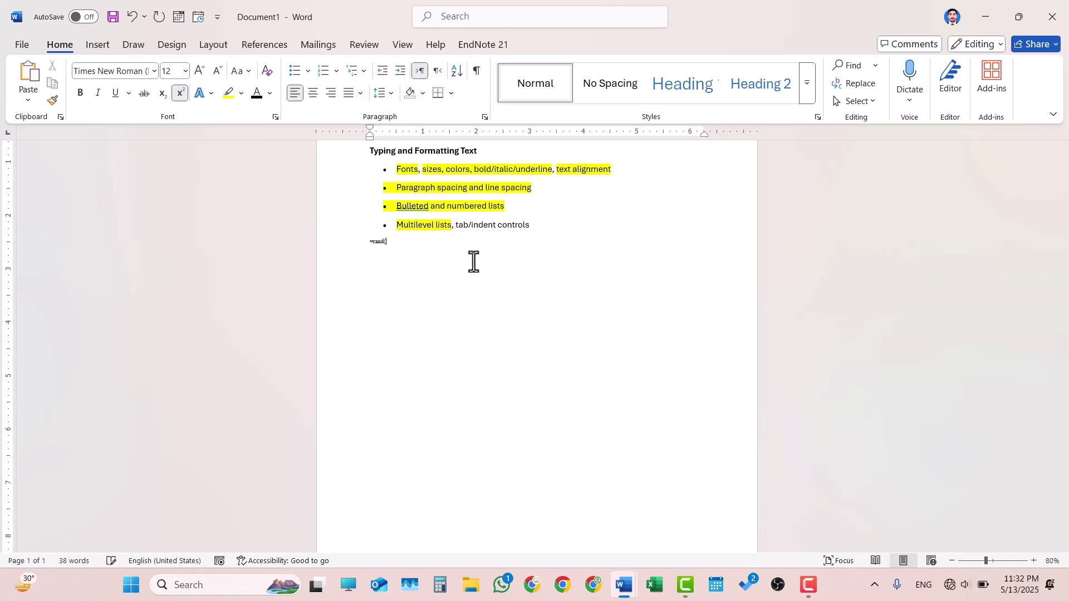
{"action": "key", "text": "BackSpace"}
{"action": "key", "text": "BackSpace"}
{"action": "key", "text": "BackSpace"}
{"action": "key", "text": "BackSpace"}
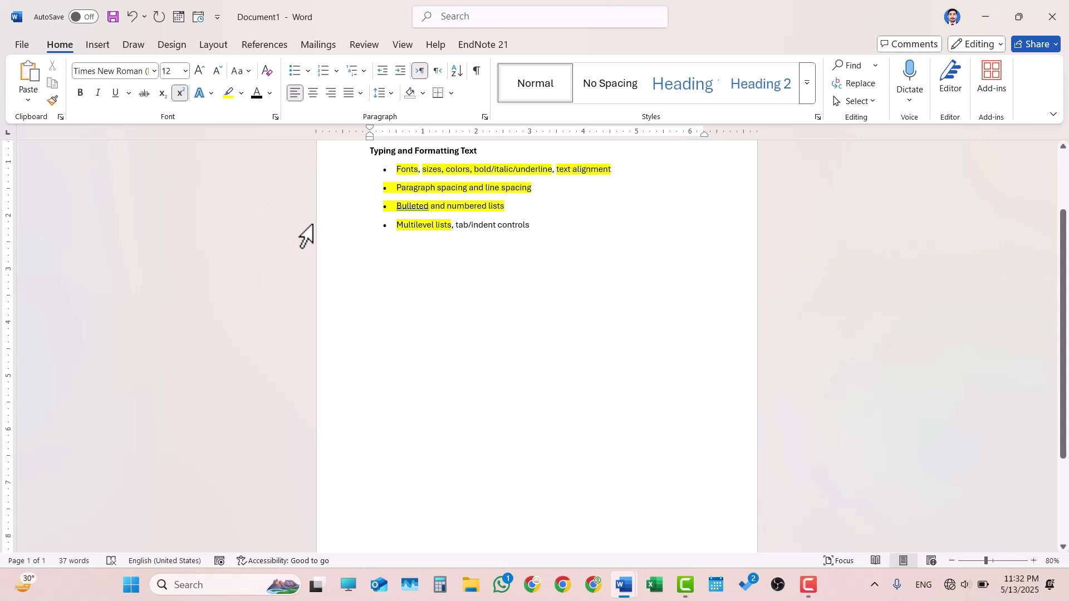
{"action": "type", "text": "="}
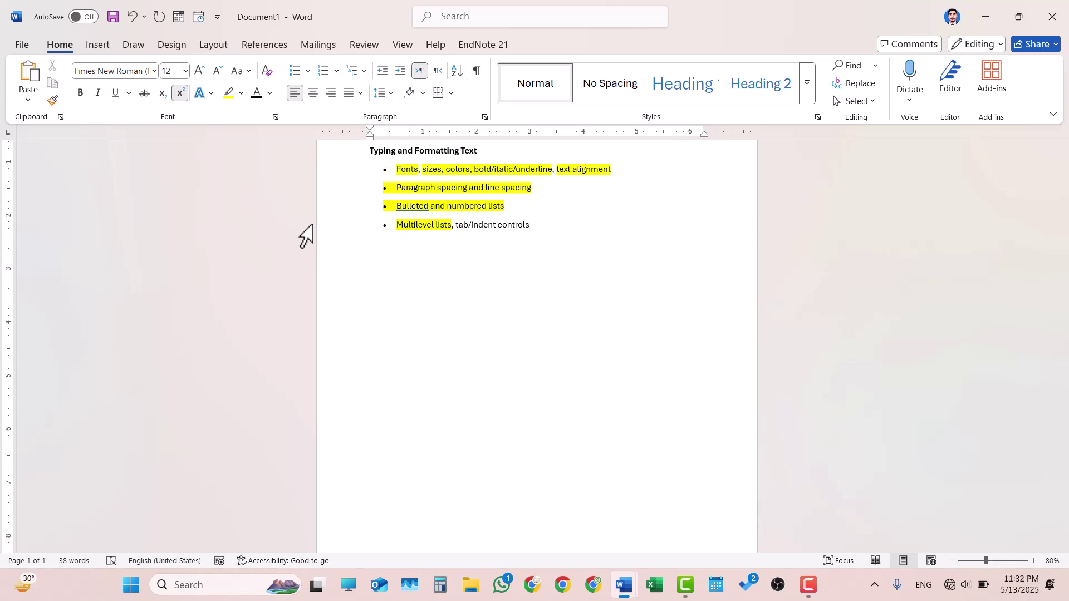
{"action": "key", "text": "BackSpace"}
- Generate sample paragraphs below the outline with =rand() and set their font size to 12
{"action": "type", "text": "=rand()"}
{"action": "key", "text": "Return"}
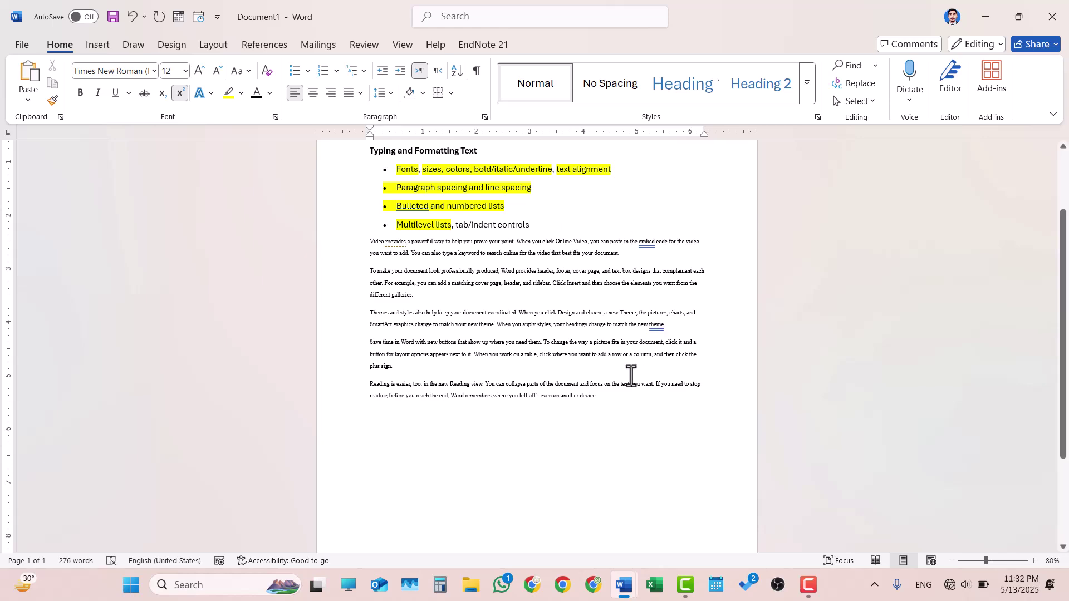
{"action": "left_click_drag", "start_coordinate": [597, 400], "coordinate": [365, 239]}
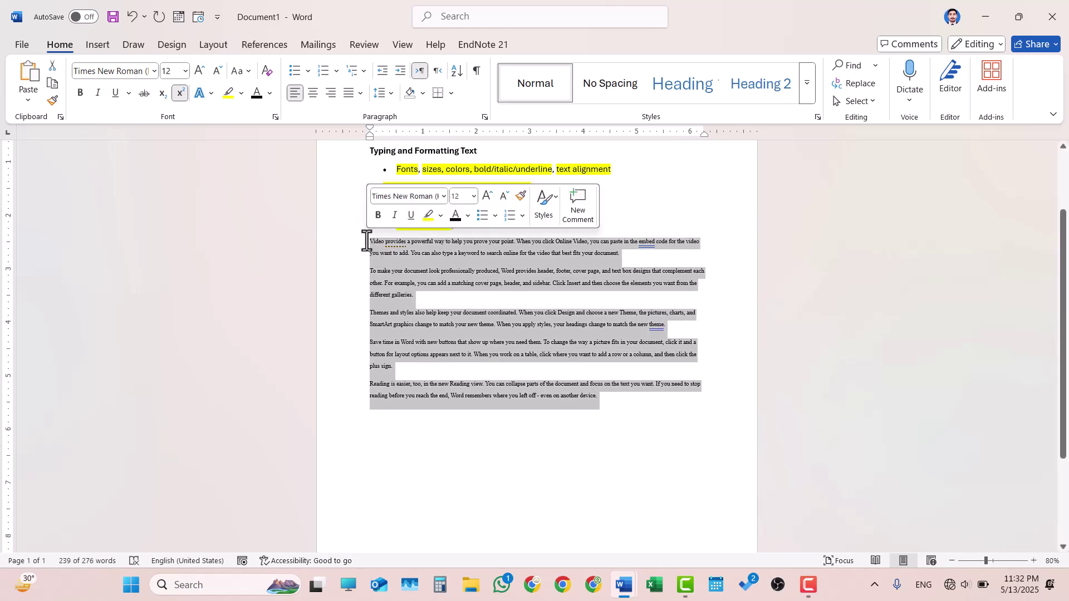
{"action": "left_click", "coordinate": [186, 71]}
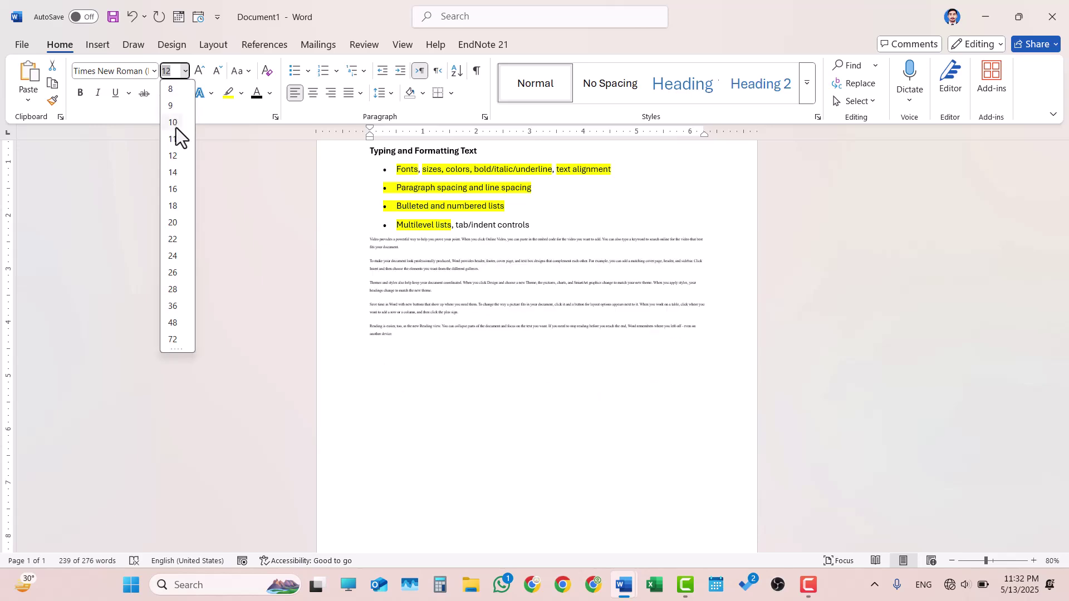
{"action": "left_click", "coordinate": [171, 156]}
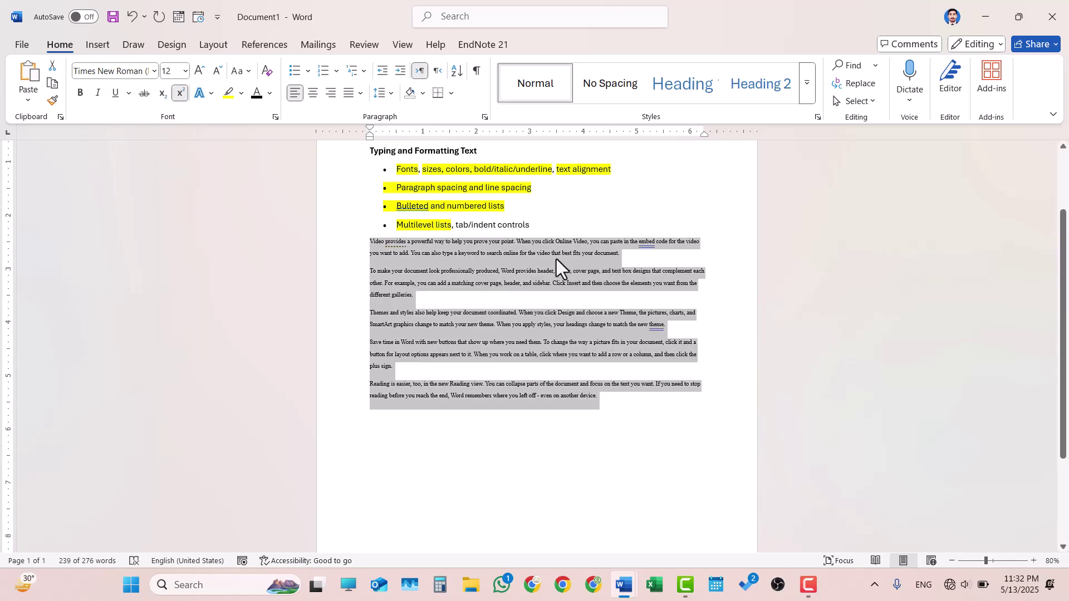
{"action": "left_click", "coordinate": [531, 231]}
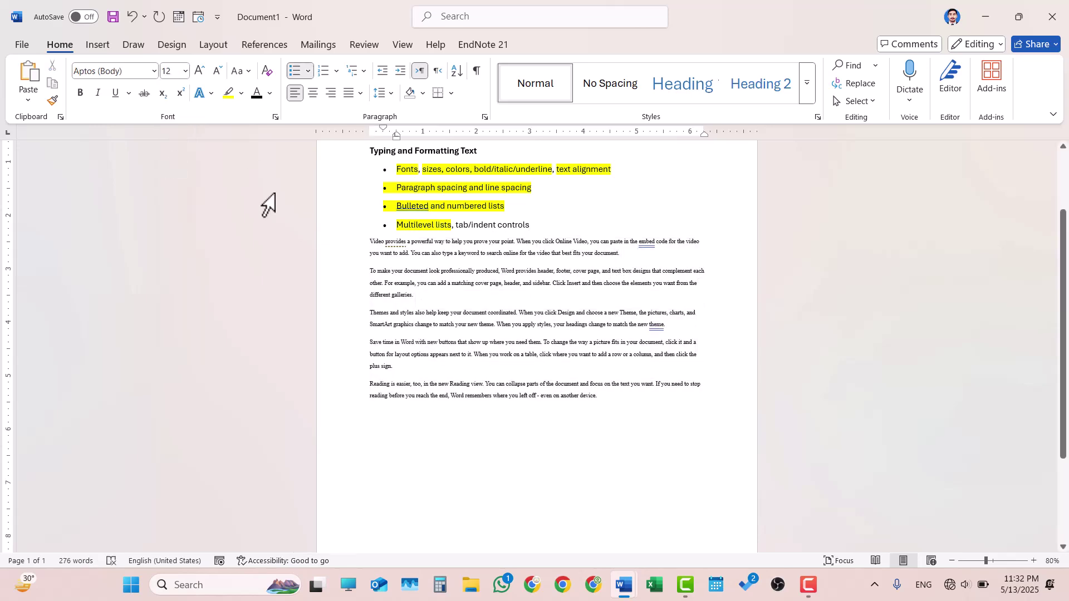
{"action": "left_click", "coordinate": [54, 100]}
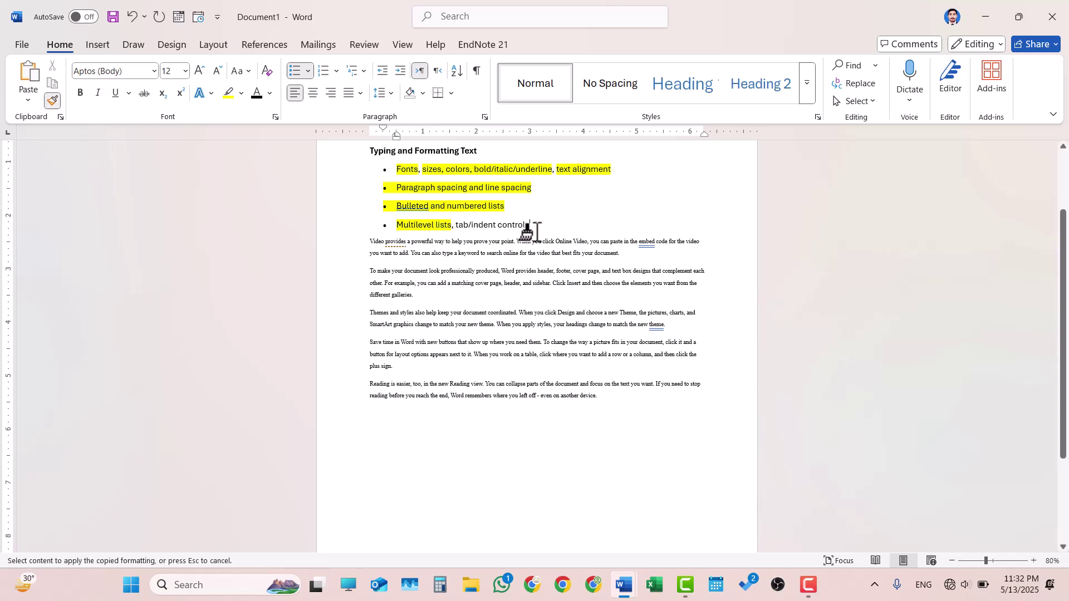
{"action": "left_click", "coordinate": [427, 254]}
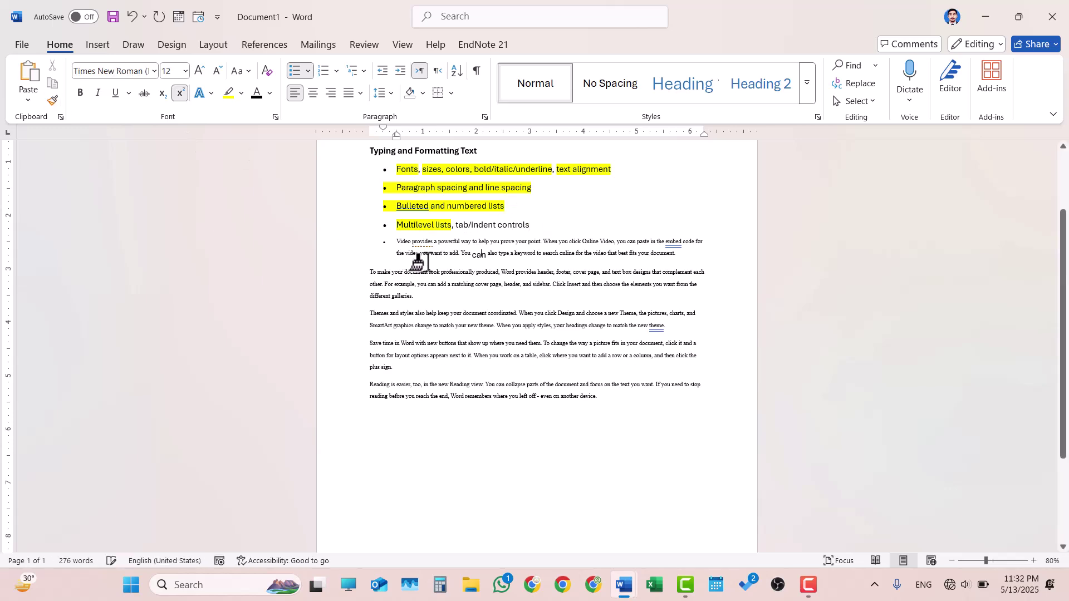
{"action": "key", "text": "ctrl+z"}
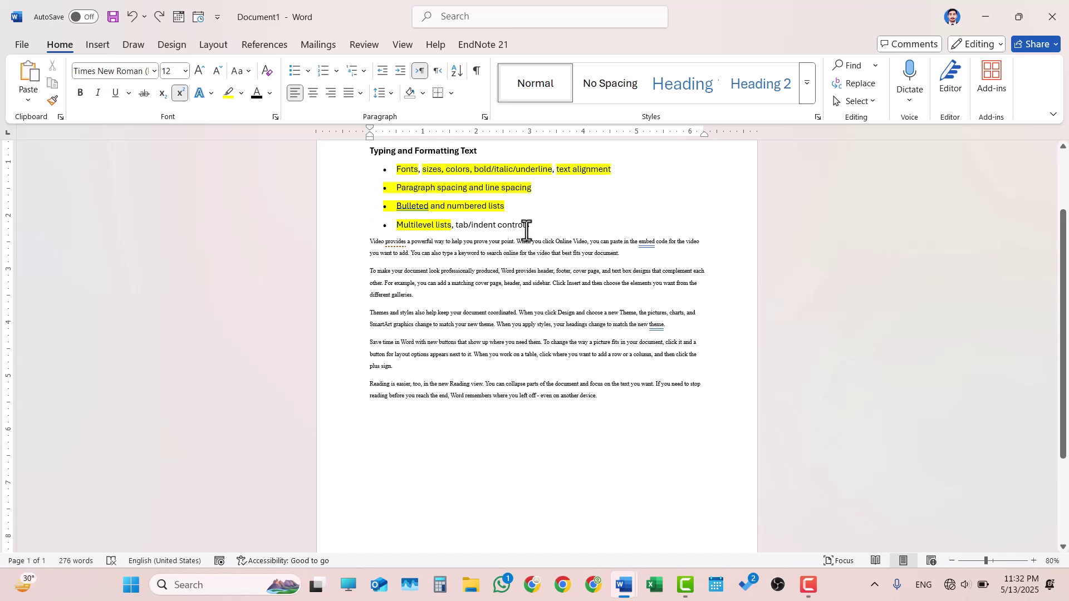
- Copy the last outline bullet's formatting onto all the sample paragraphs with Format Painter
{"action": "left_click", "coordinate": [526, 226]}
{"action": "left_click", "coordinate": [53, 101]}
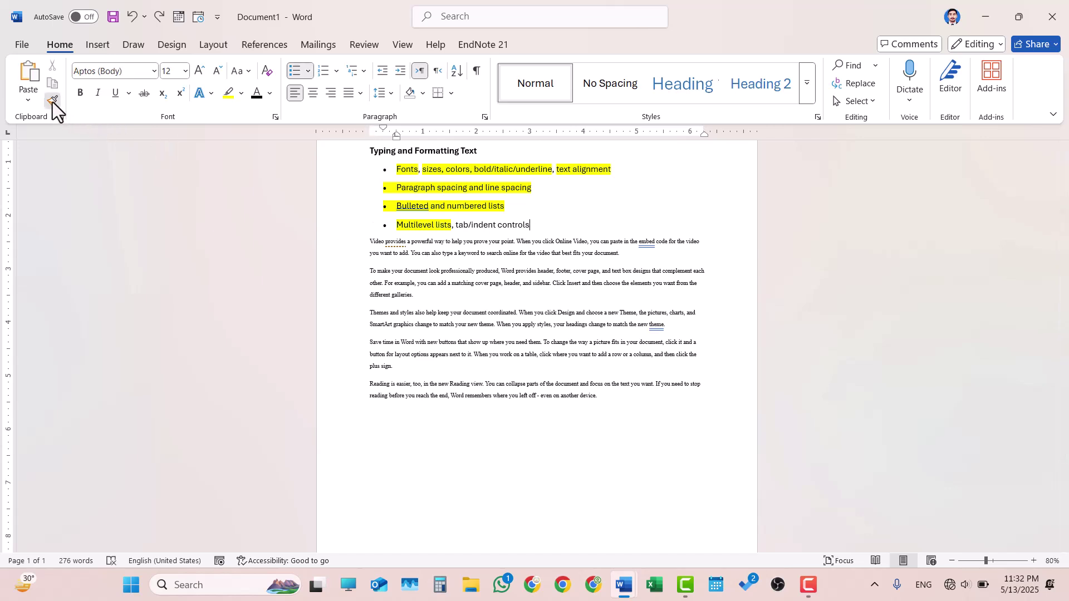
{"action": "mouse_move", "coordinate": [371, 242]}
{"action": "left_mouse_down"}
{"action": "mouse_move", "coordinate": [487, 310]}
{"action": "mouse_move", "coordinate": [633, 422]}
{"action": "left_mouse_up"}
{"action": "left_click", "coordinate": [506, 368]}
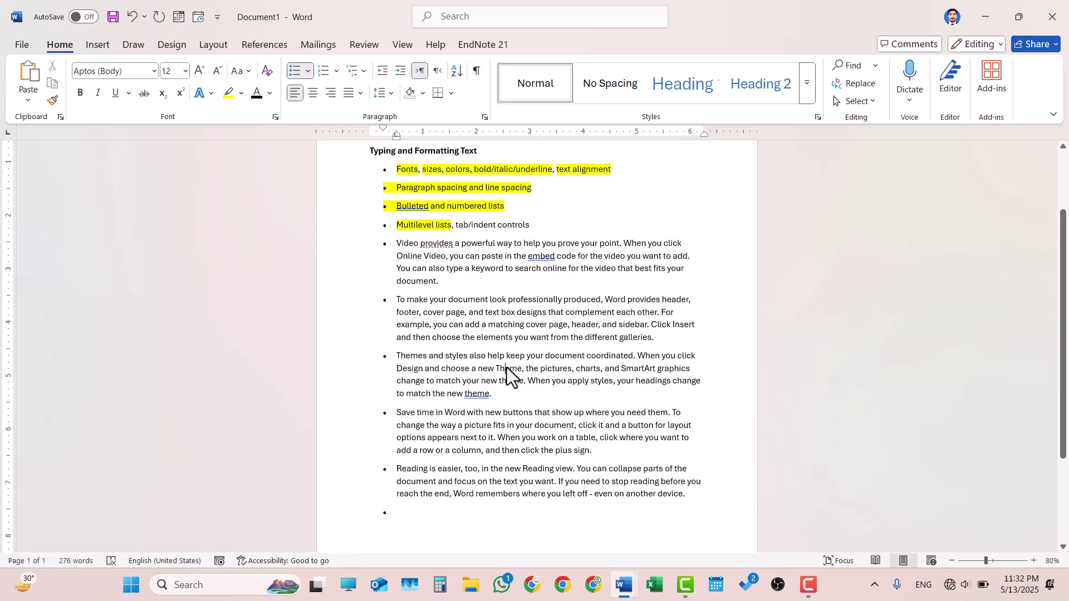
- Remove the bullets from the sample paragraphs and from the empty line after them
{"action": "left_click_drag", "start_coordinate": [392, 512], "coordinate": [369, 241]}
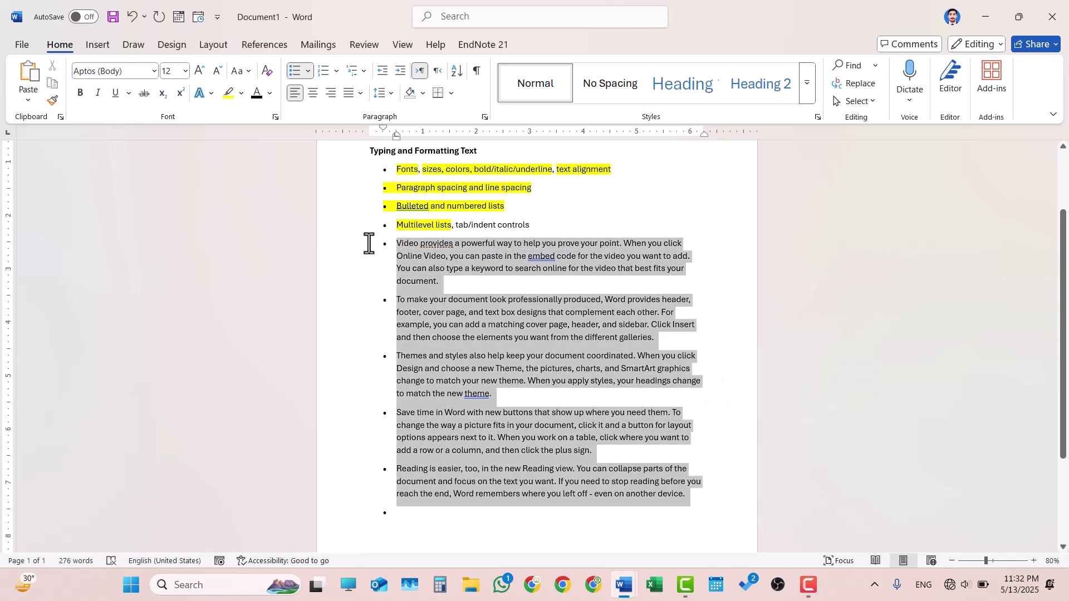
{"action": "left_click", "coordinate": [289, 67]}
{"action": "left_click", "coordinate": [430, 503]}
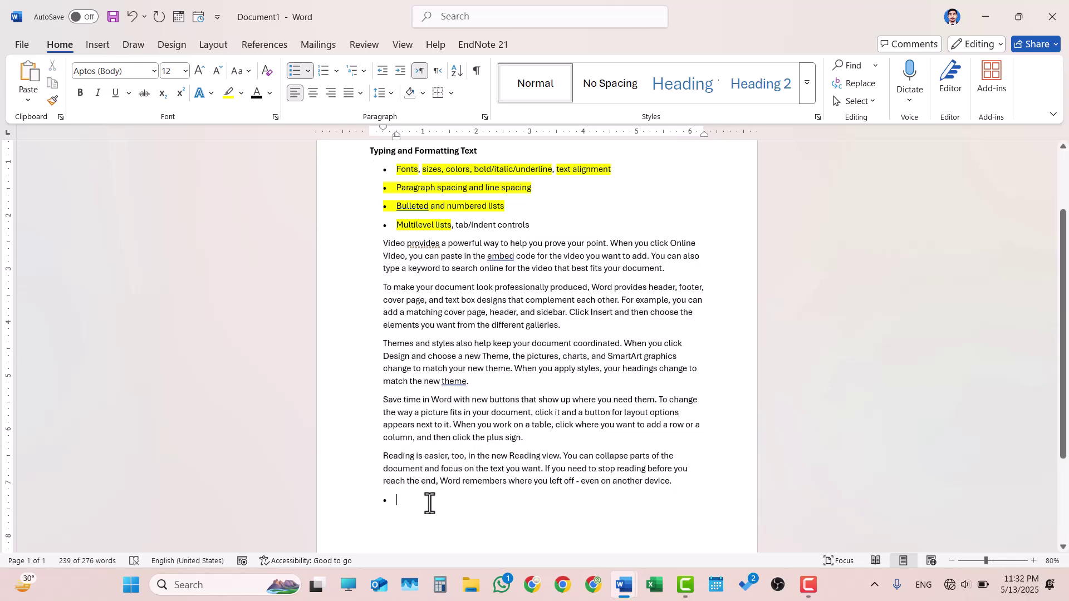
{"action": "key", "text": "BackSpace"}
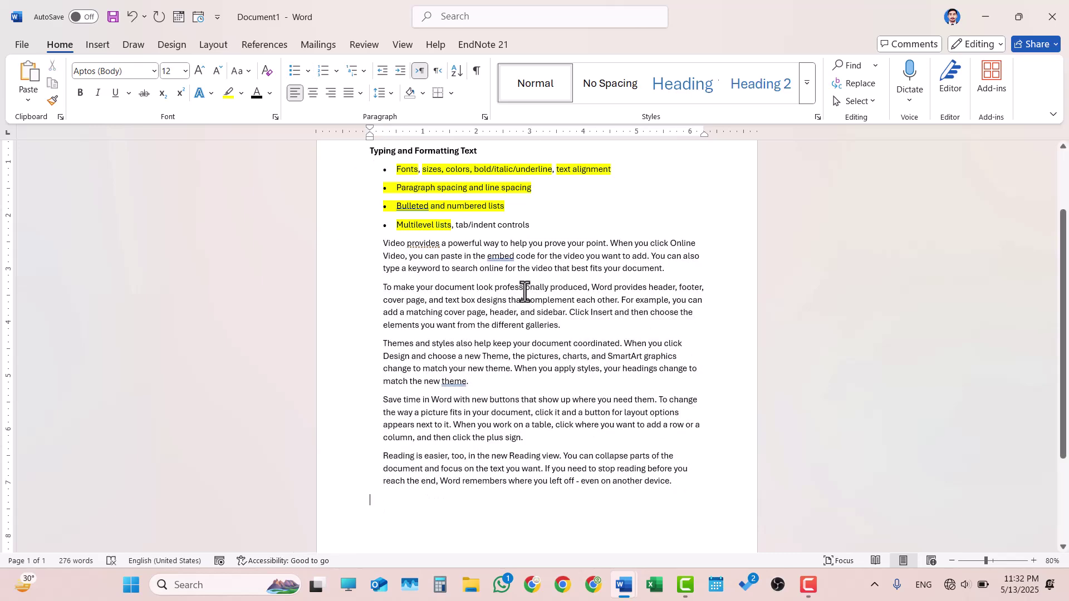
- Indent the first line of the first sample paragraph by one tab
{"action": "left_click", "coordinate": [458, 259]}
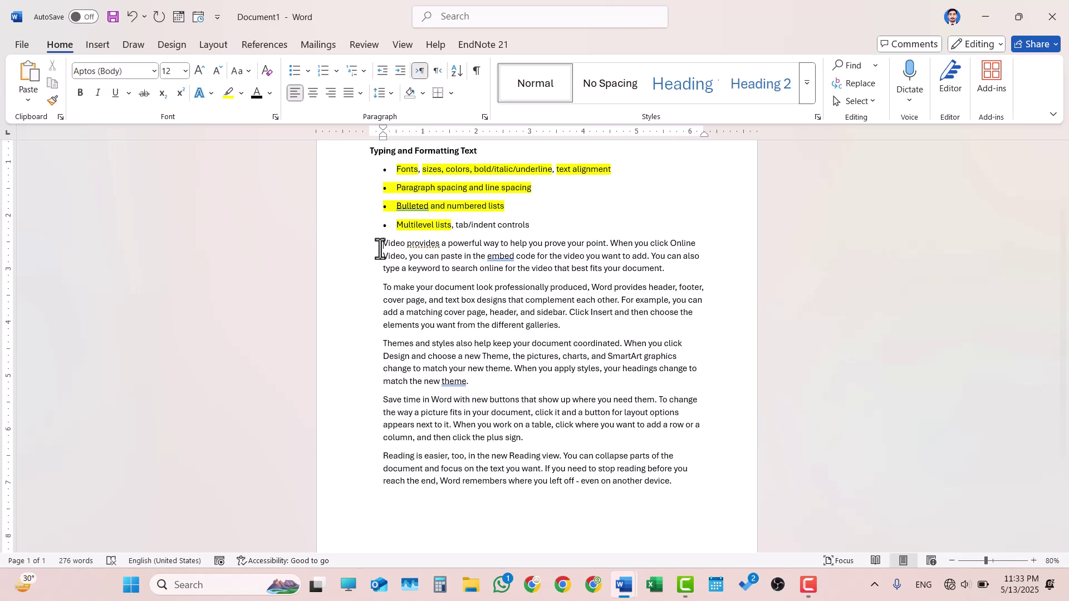
{"action": "key", "text": "Tab"}
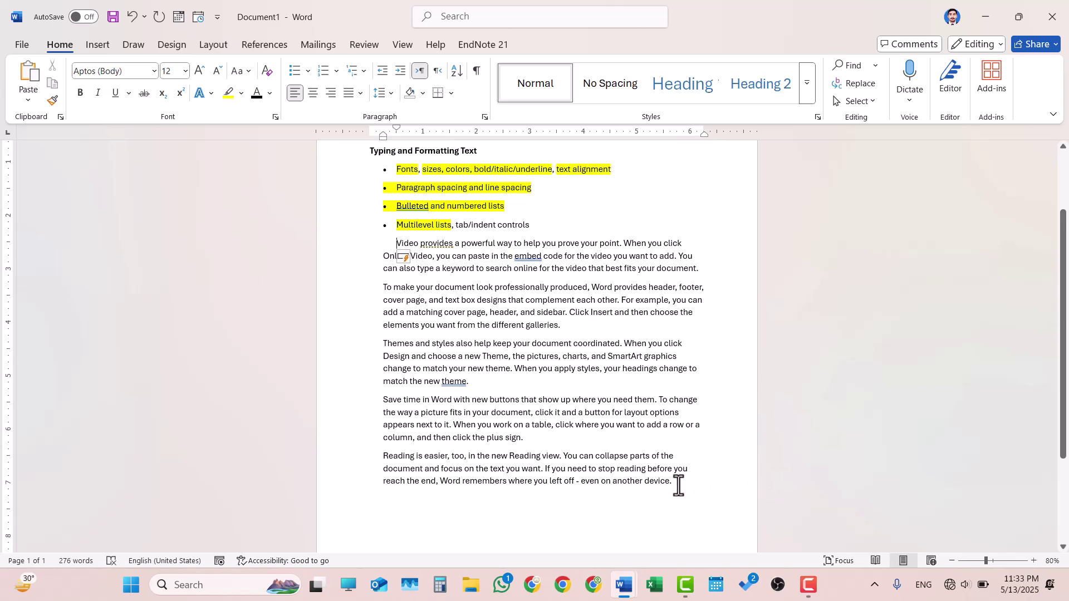
- Delete all the sample paragraphs below the outline
{"action": "left_click_drag", "start_coordinate": [677, 483], "coordinate": [389, 246]}
{"action": "key", "text": "BackSpace"}
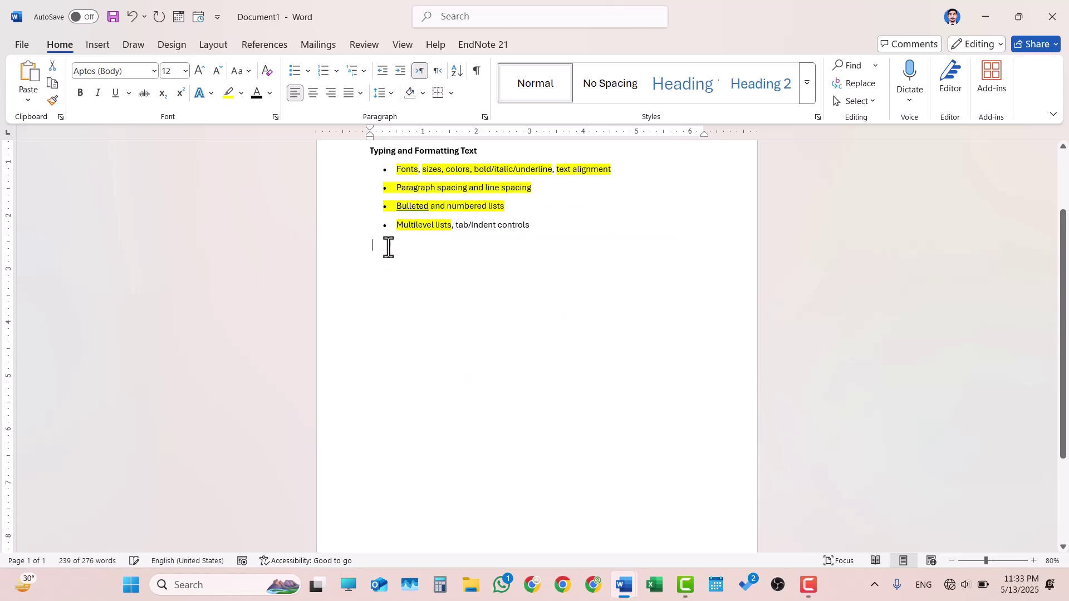
- Highlight the rest of the "Multilevel lists, tab/indent controls" bullet in yellow
{"action": "left_click_drag", "start_coordinate": [532, 226], "coordinate": [446, 222]}
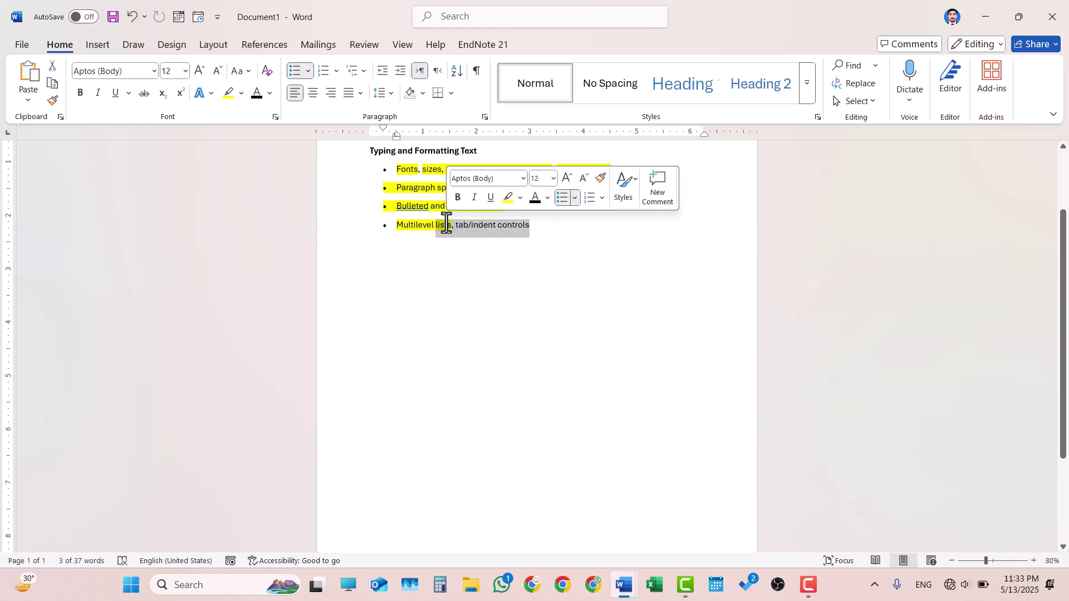
{"action": "left_click", "coordinate": [224, 94]}
{"action": "left_click", "coordinate": [382, 262]}
- Paste the "Using the Clipboard" section from the clipboard history onto the empty line below the outline
{"action": "scroll", "coordinate": [397, 268], "scroll_direction": "up", "scroll_amount": 3}
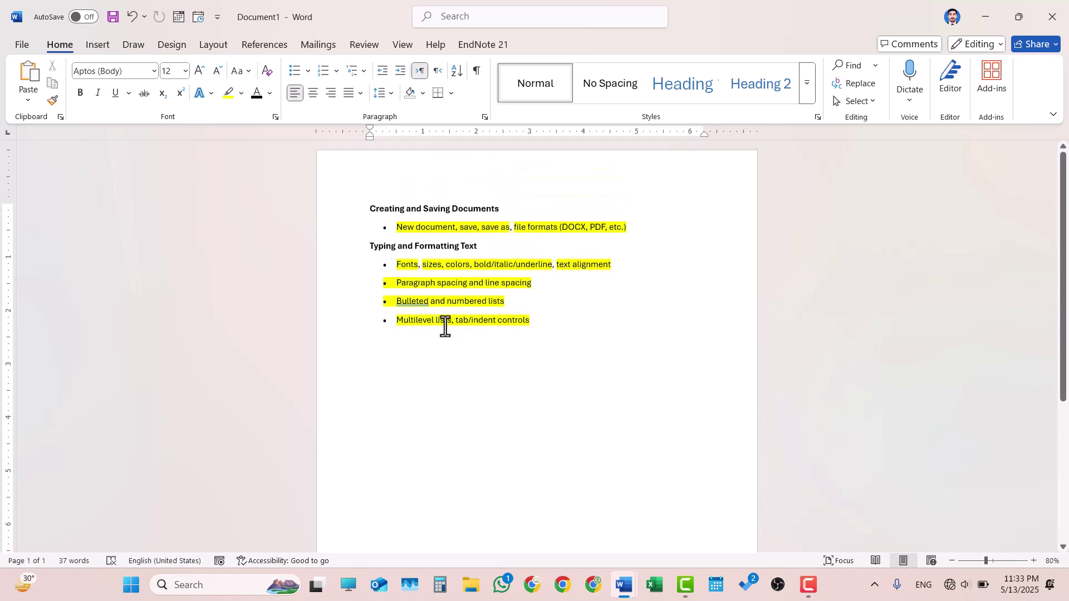
{"action": "key", "text": "super+v"}
{"action": "key", "text": "Down"}
{"action": "key", "text": "Down"}
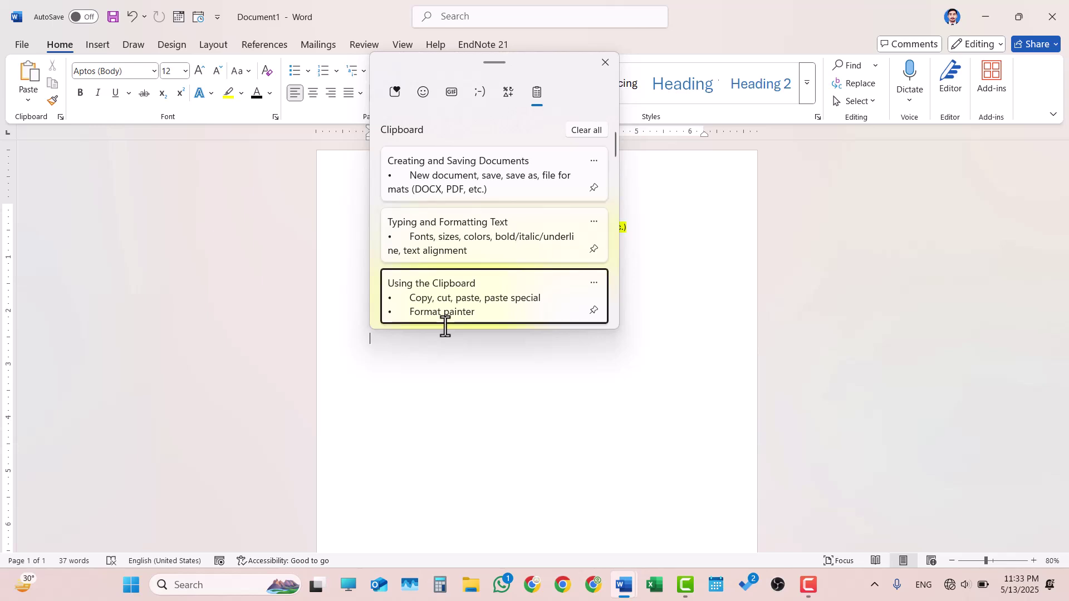
{"action": "key", "text": "Return"}
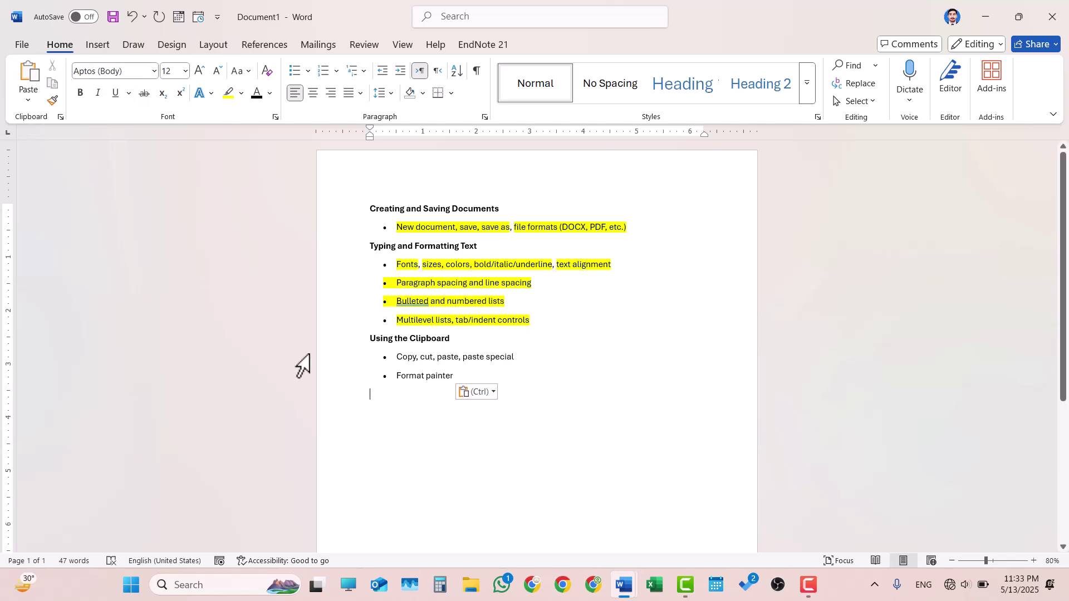
- Generate sample paragraphs below the "Using the Clipboard" section with =rand()
{"action": "type", "text": "=ra"}
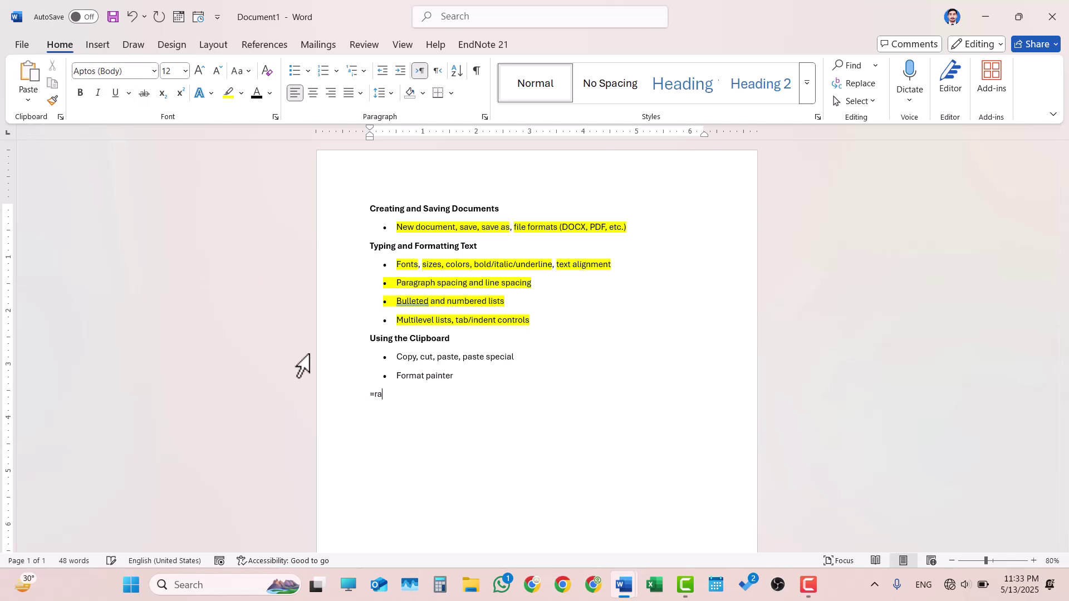
{"action": "type", "text": "nf"}
{"action": "key", "text": "BackSpace"}
{"action": "type", "text": "d()"}
{"action": "key", "text": "Return"}
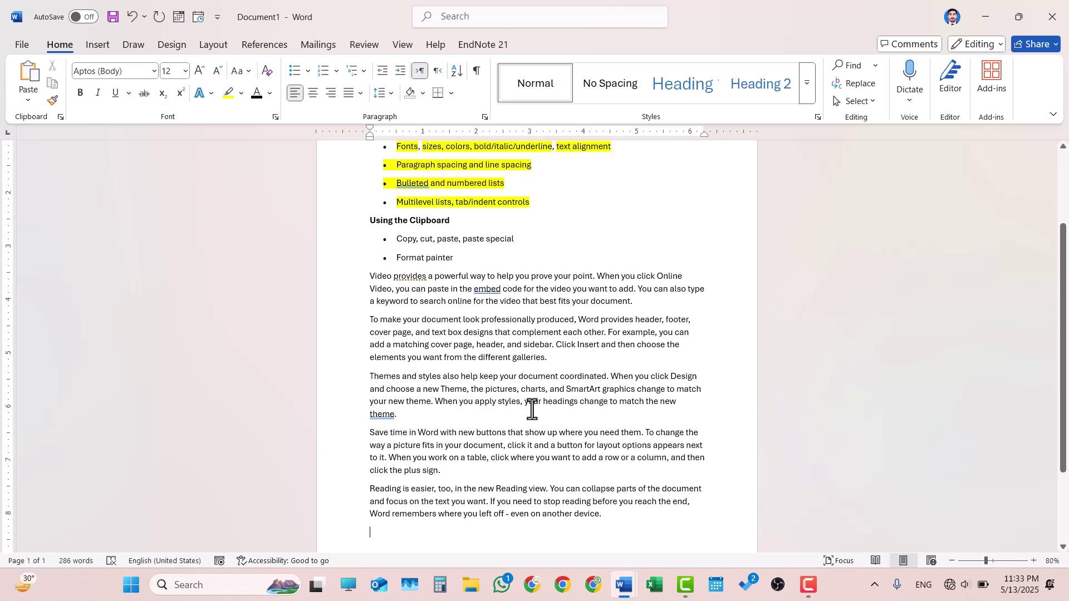
- Undo the generated sample paragraphs while keeping the pasted "Using the Clipboard" section in the outline
{"action": "key", "text": "ctrl+z"}
{"action": "key", "text": "ctrl+z"}
{"action": "key", "text": "ctrl+z"}
{"action": "key", "text": "ctrl+z"}
{"action": "key", "text": "ctrl+z"}
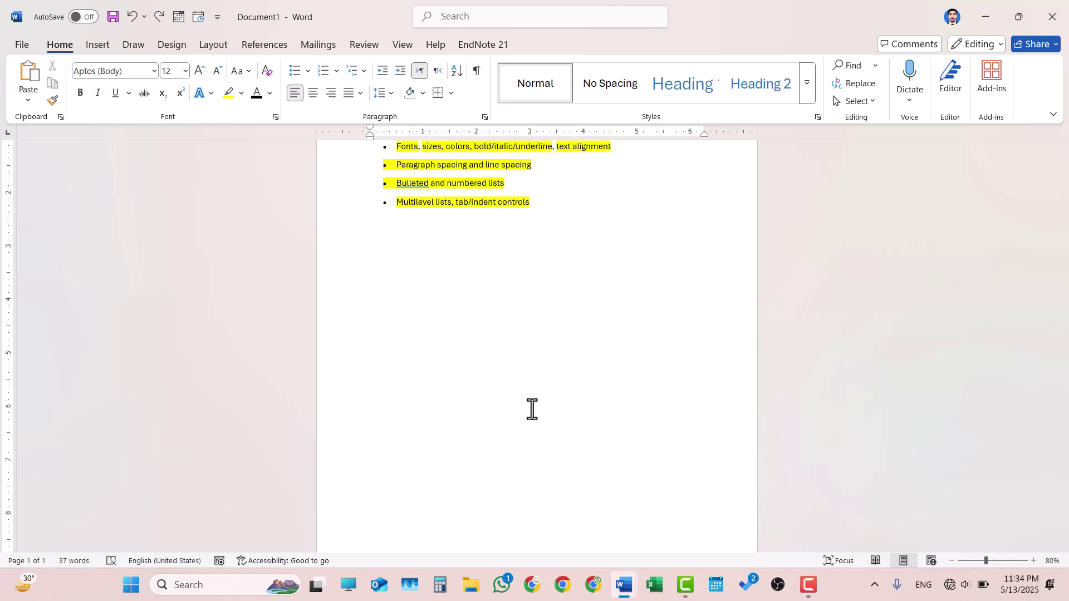
{"action": "key", "text": "ctrl+y"}
{"action": "scroll", "coordinate": [532, 409], "scroll_direction": "up", "scroll_amount": 2}
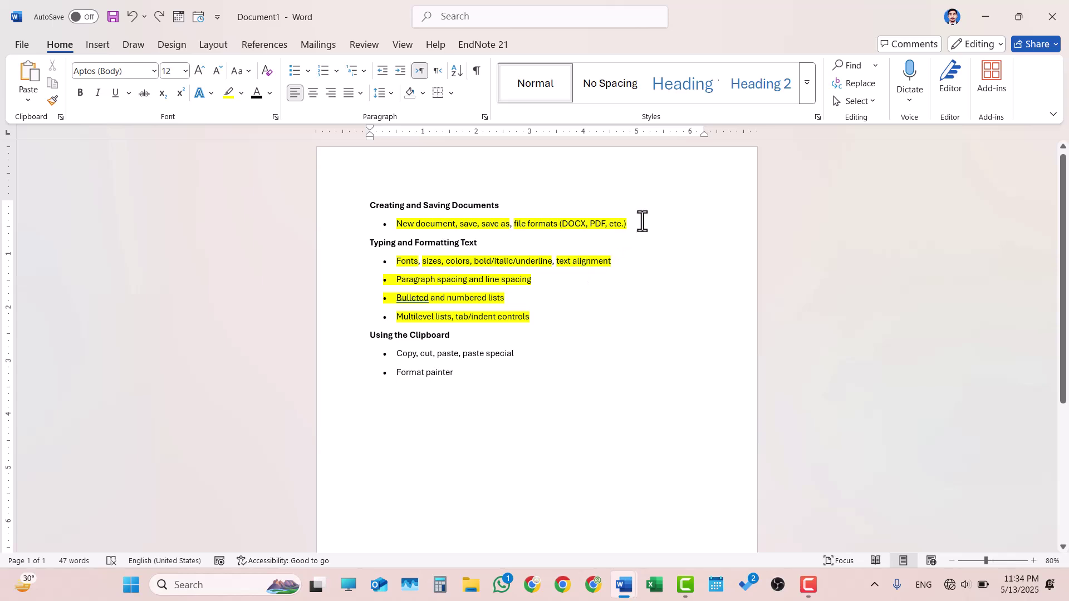
- Copy the "Creating and Saving Documents" heading with its bullet and paste it below the "Format painter" bullet
{"action": "left_click_drag", "start_coordinate": [637, 219], "coordinate": [382, 202]}
{"action": "key", "text": "super+c"}
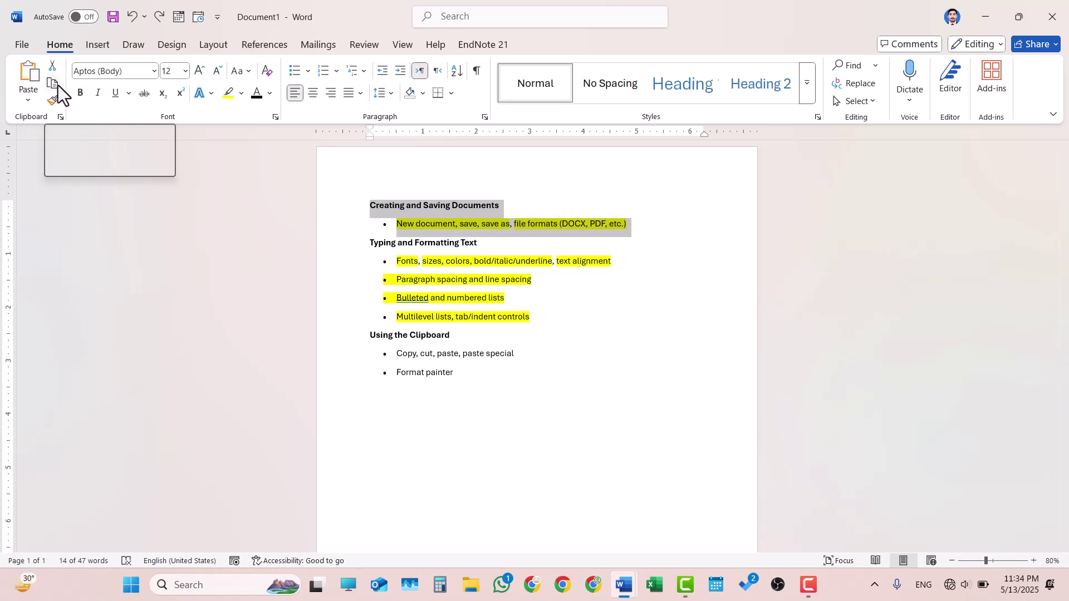
{"action": "left_click", "coordinate": [395, 414]}
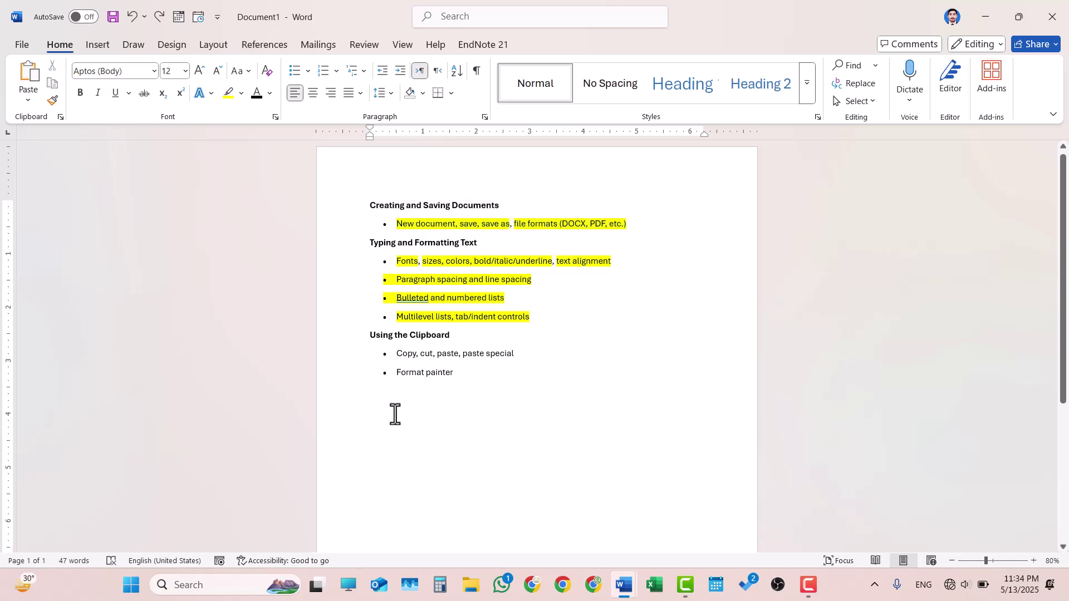
{"action": "left_click", "coordinate": [22, 76]}
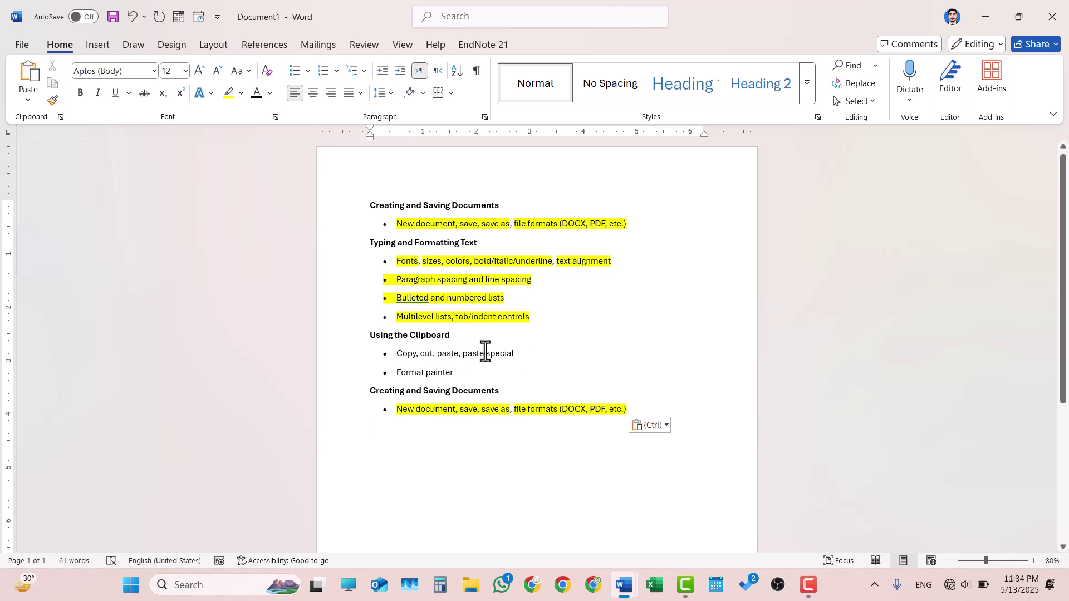
- Copy the "Using the Clipboard" heading with its two bullets and delete the original
{"action": "left_click_drag", "start_coordinate": [518, 354], "coordinate": [469, 351]}
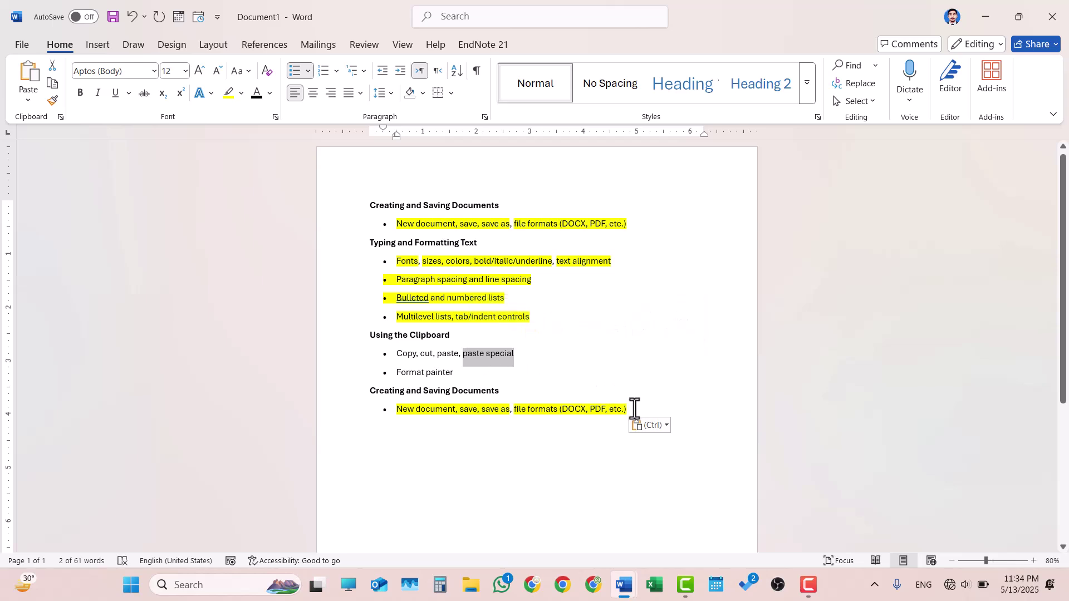
{"action": "left_click_drag", "start_coordinate": [634, 408], "coordinate": [508, 394]}
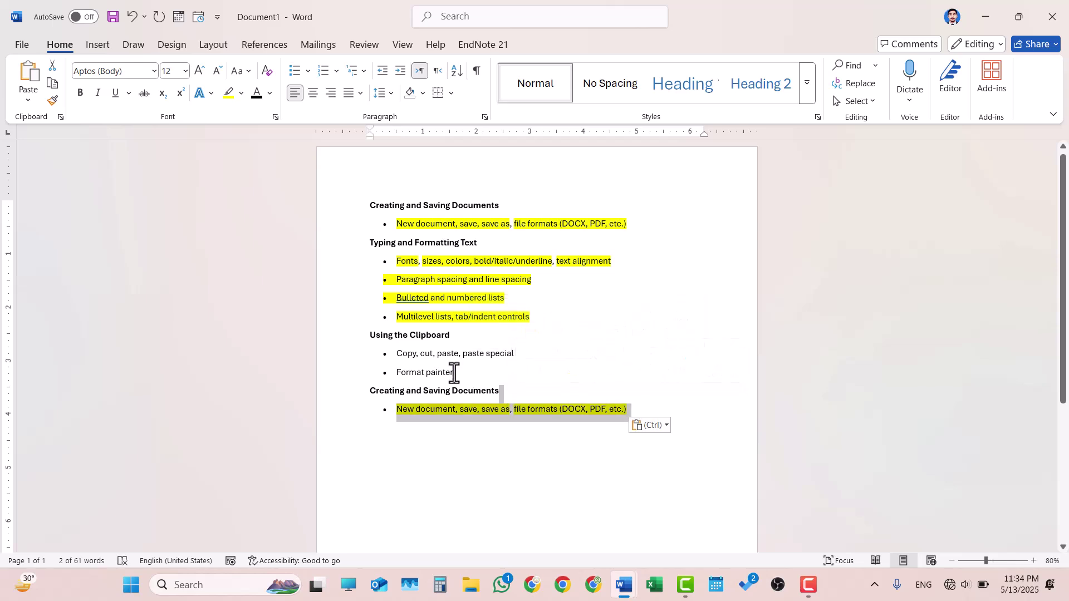
{"action": "left_click_drag", "start_coordinate": [442, 372], "coordinate": [363, 335]}
{"action": "key", "text": "ctrl+c"}
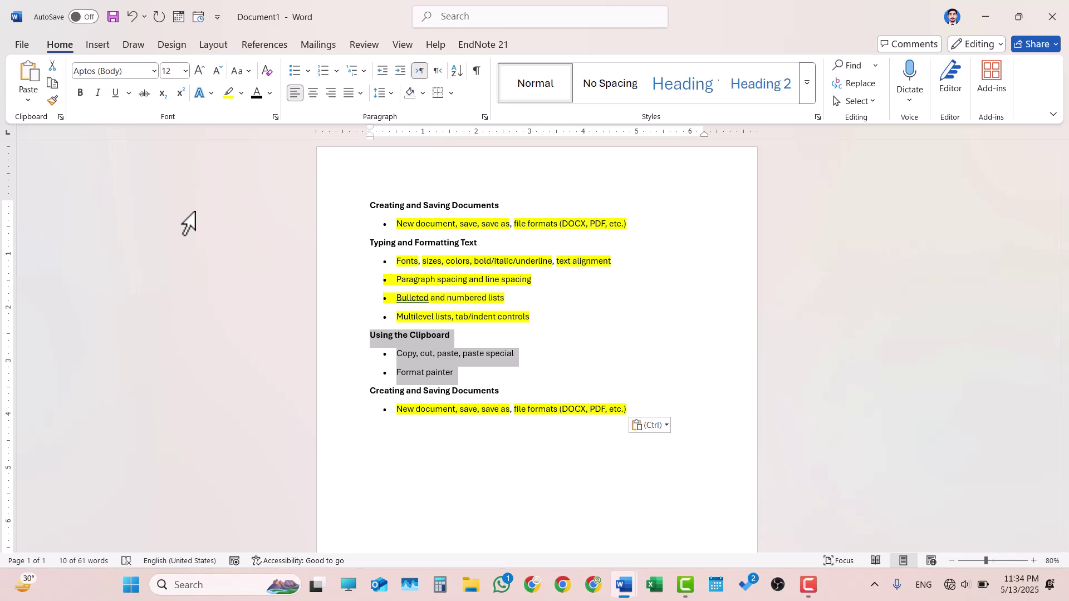
{"action": "key", "text": "ctrl"}
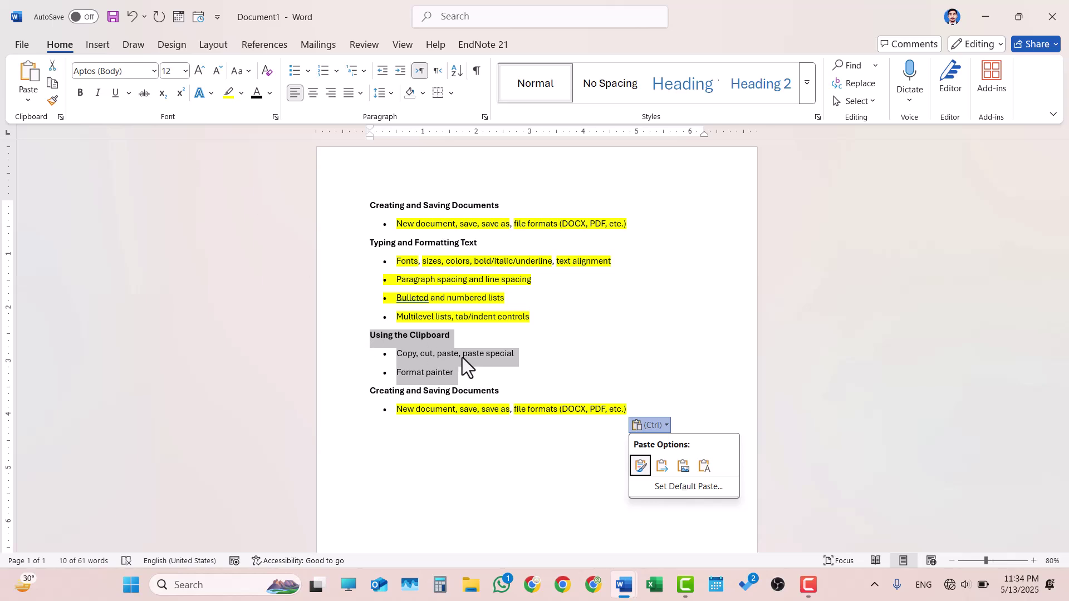
{"action": "key", "text": "Escape"}
{"action": "key", "text": "Delete"}
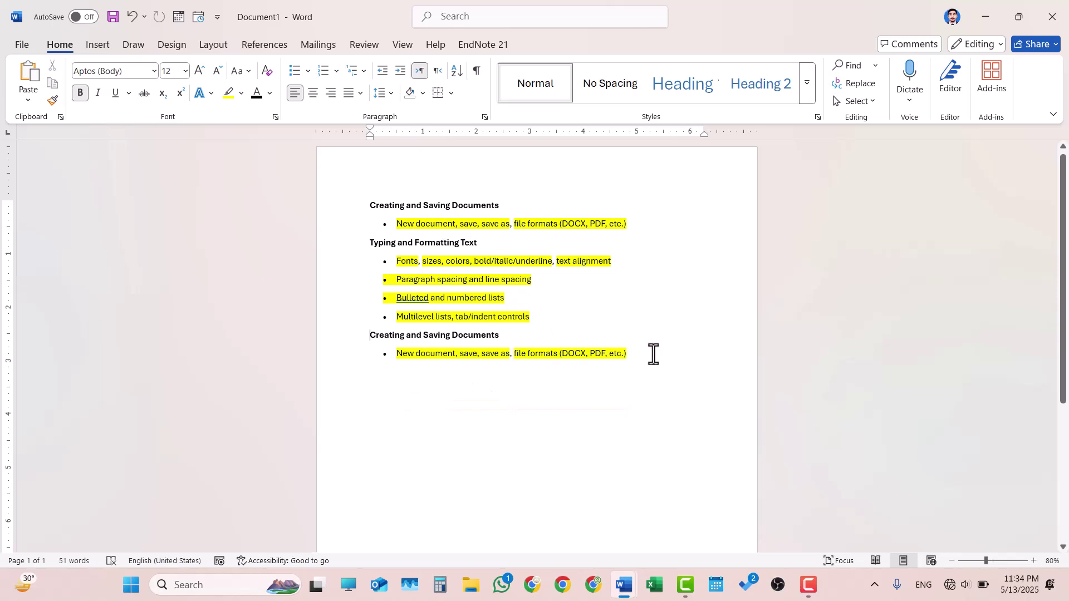
- Add an empty line above the "Typing and Formatting Text" heading and paste the "Using the Clipboard" section there
{"action": "left_click", "coordinate": [369, 243]}
{"action": "key", "text": "Return"}
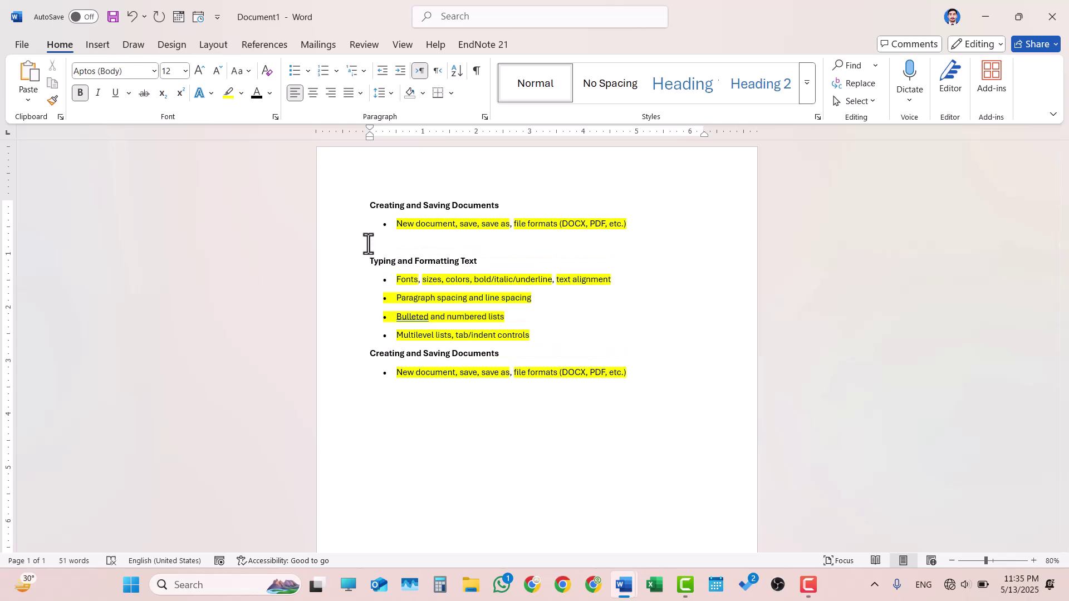
{"action": "key", "text": "ctrl+v"}
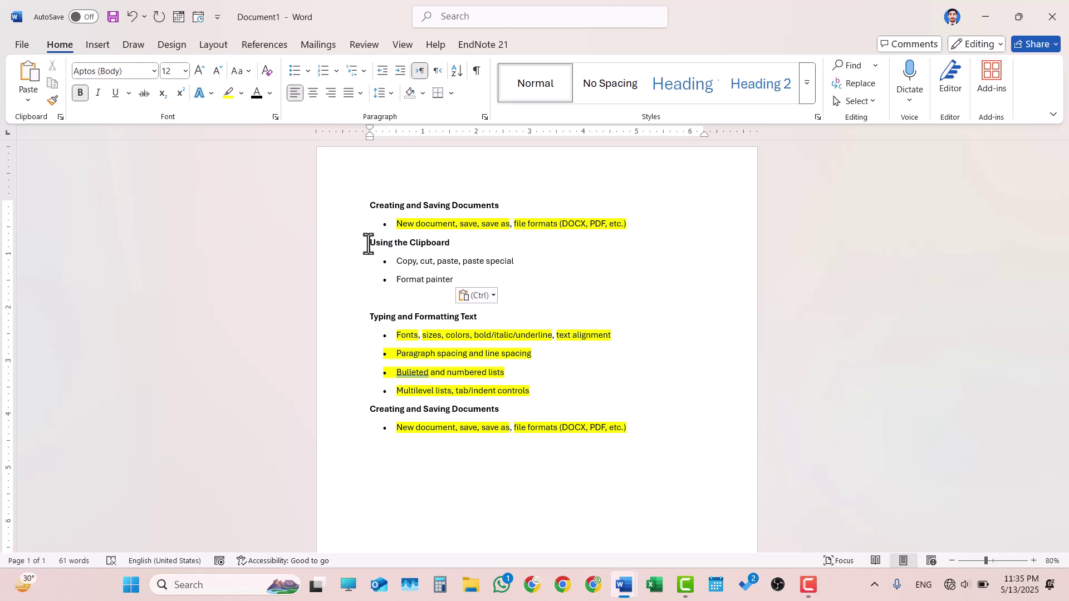
{"action": "key", "text": "ctrl"}
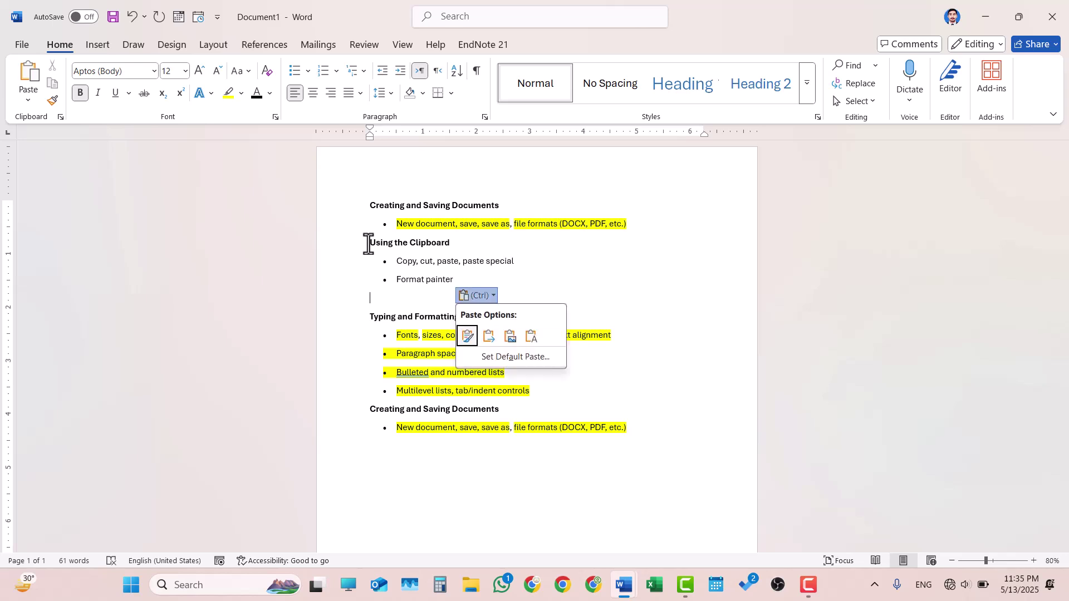
{"action": "key", "text": "Escape"}
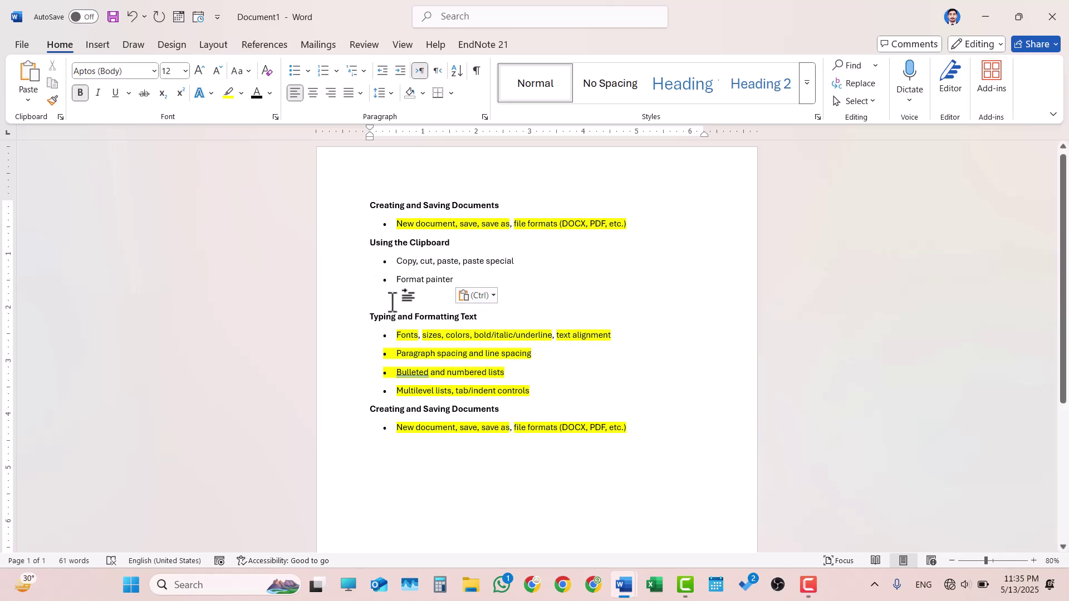
- Undo the relocation of the "Using the Clipboard" section, including the paste, the added line and the deletion
{"action": "key", "text": "ctrl+z"}
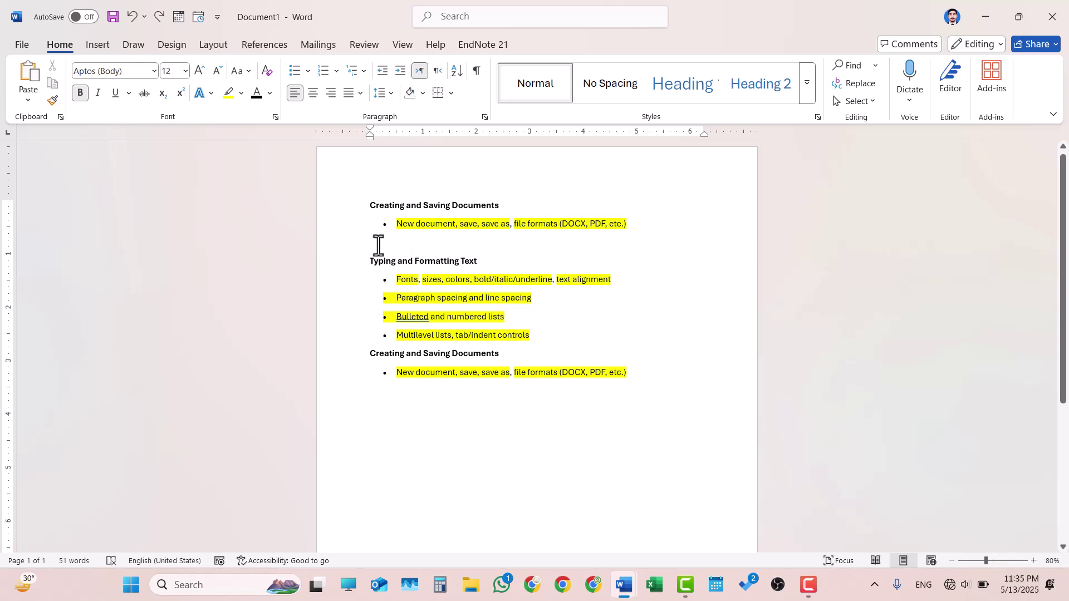
{"action": "key", "text": "ctrl+v"}
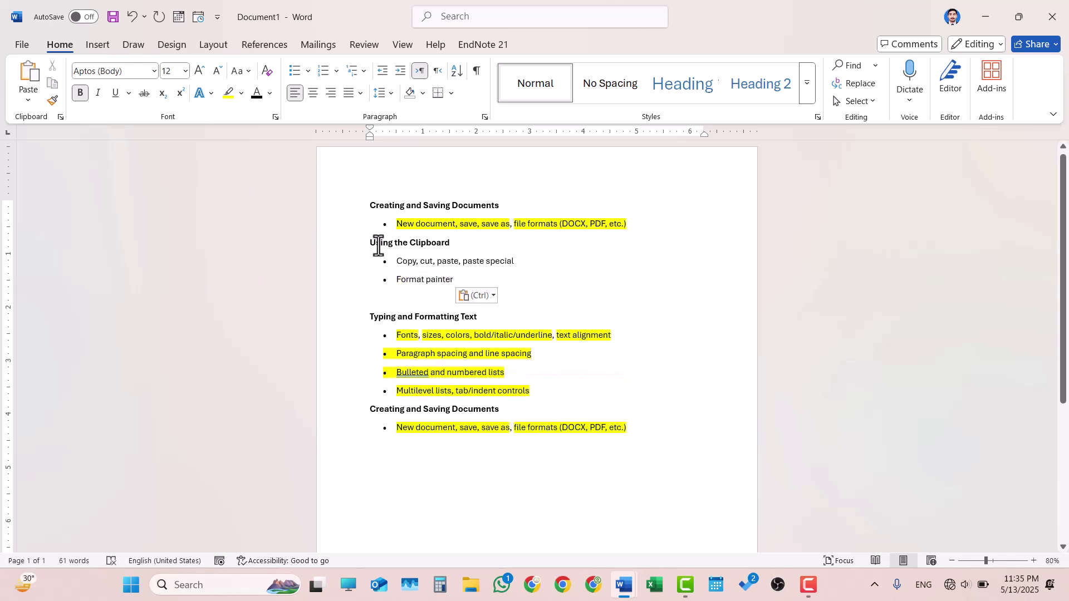
{"action": "key", "text": "ctrl+z"}
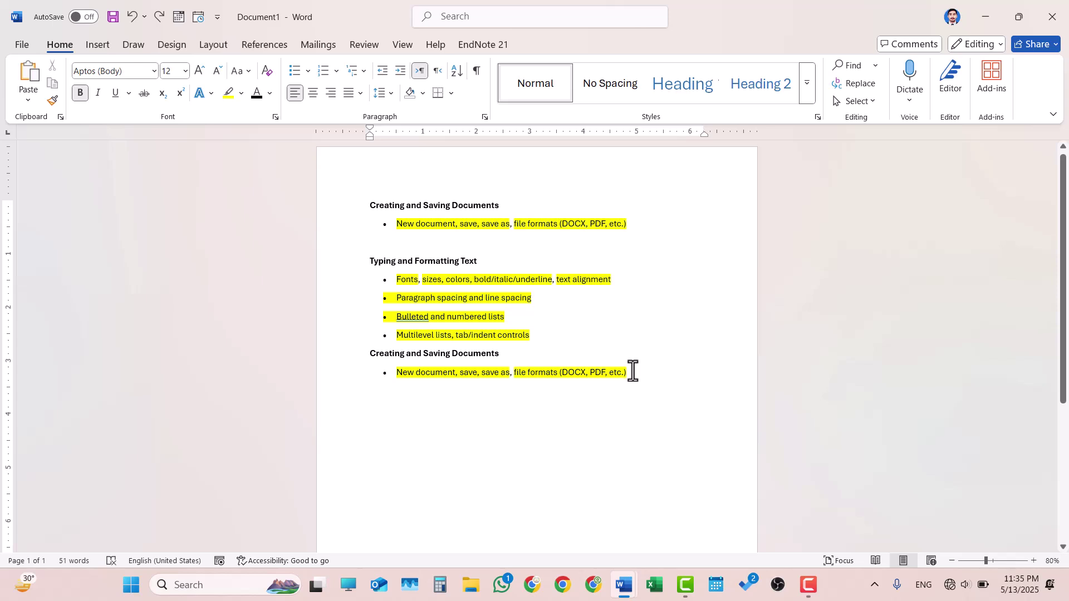
{"action": "left_click_drag", "start_coordinate": [633, 371], "coordinate": [371, 353]}
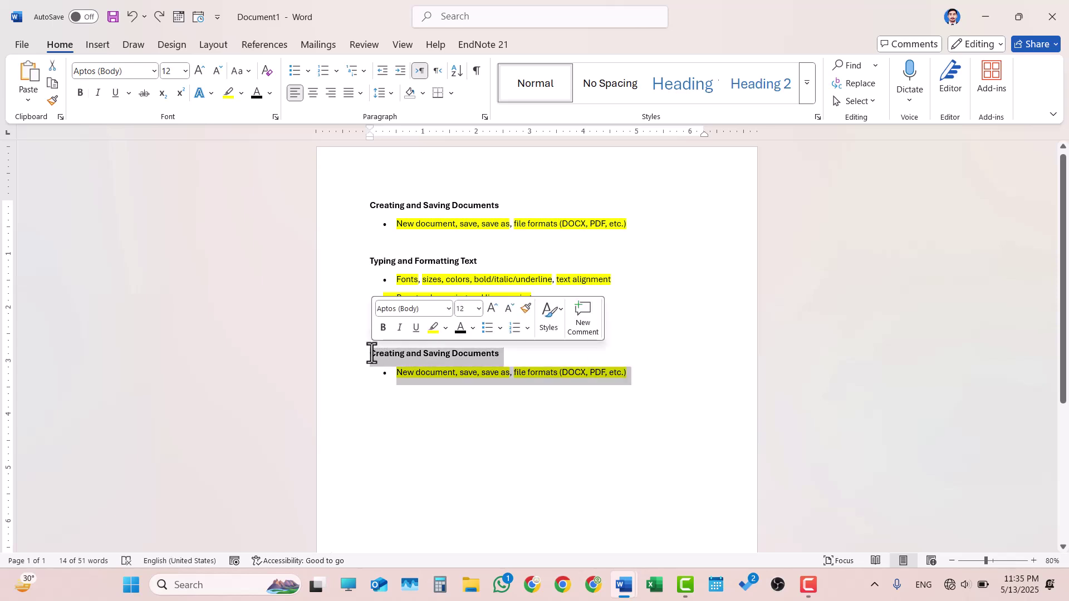
{"action": "left_click", "coordinate": [429, 406]}
{"action": "key", "text": "ctrl+z"}
{"action": "key", "text": "ctrl+z"}
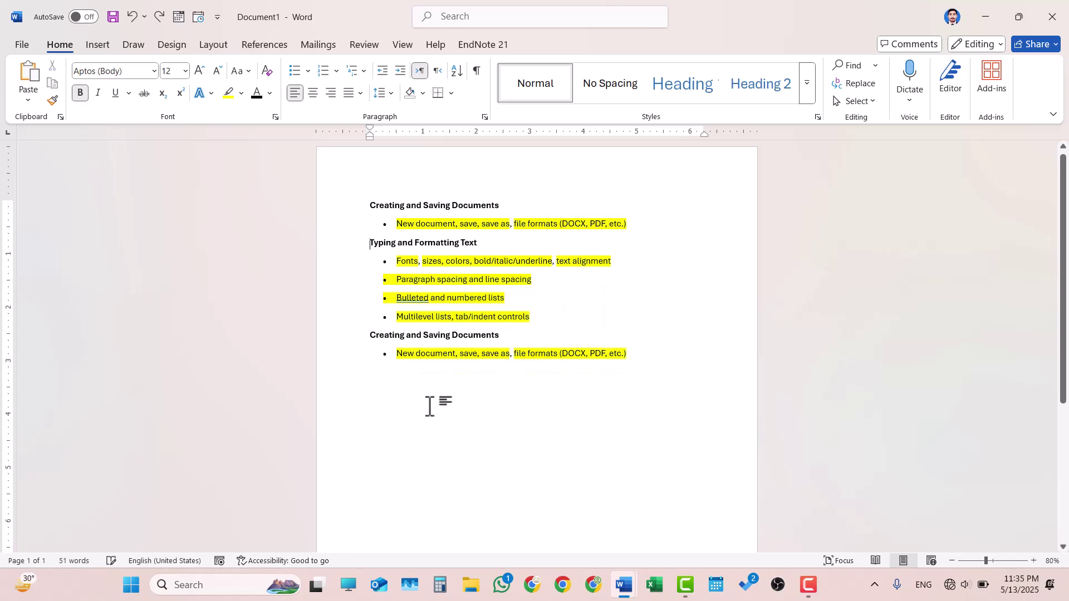
- Copy the duplicate "Creating and Saving Documents" section at the end of the outline and delete it there
{"action": "left_click_drag", "start_coordinate": [644, 409], "coordinate": [367, 393]}
{"action": "key", "text": "ctrl+c"}
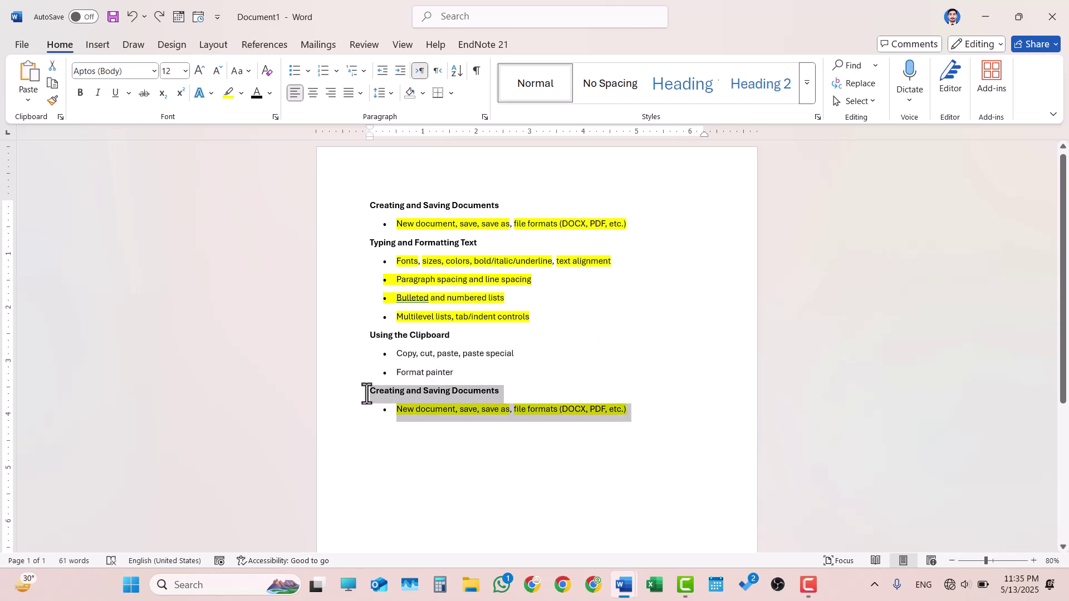
{"action": "key", "text": "Delete"}
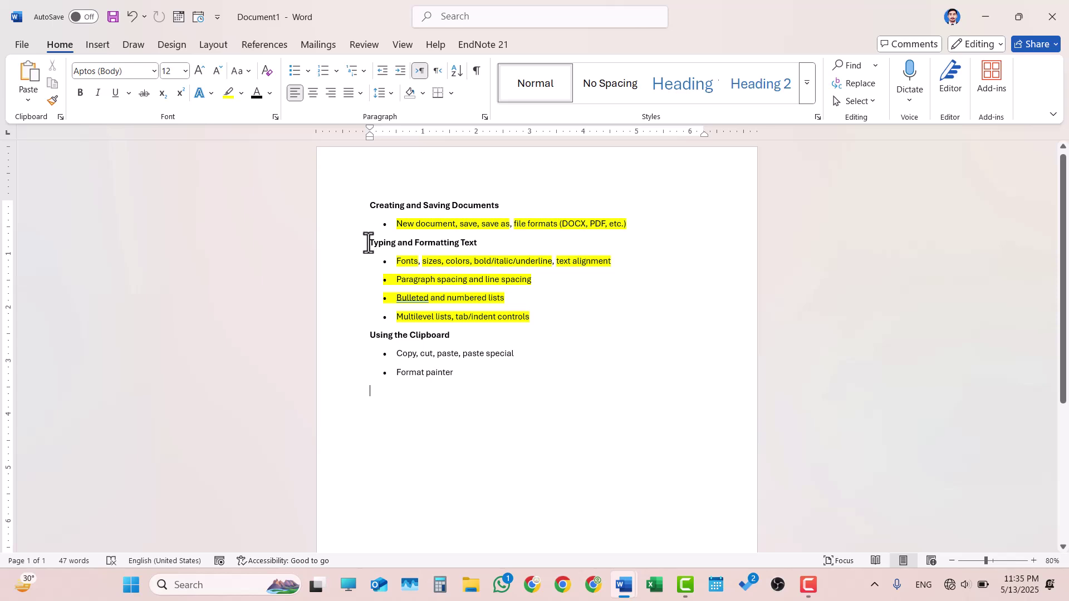
- Paste the copied "Creating and Saving Documents" section on a new line above the "Typing and Formatting Text" heading
{"action": "left_click", "coordinate": [369, 243]}
{"action": "key", "text": "ctrl+z"}
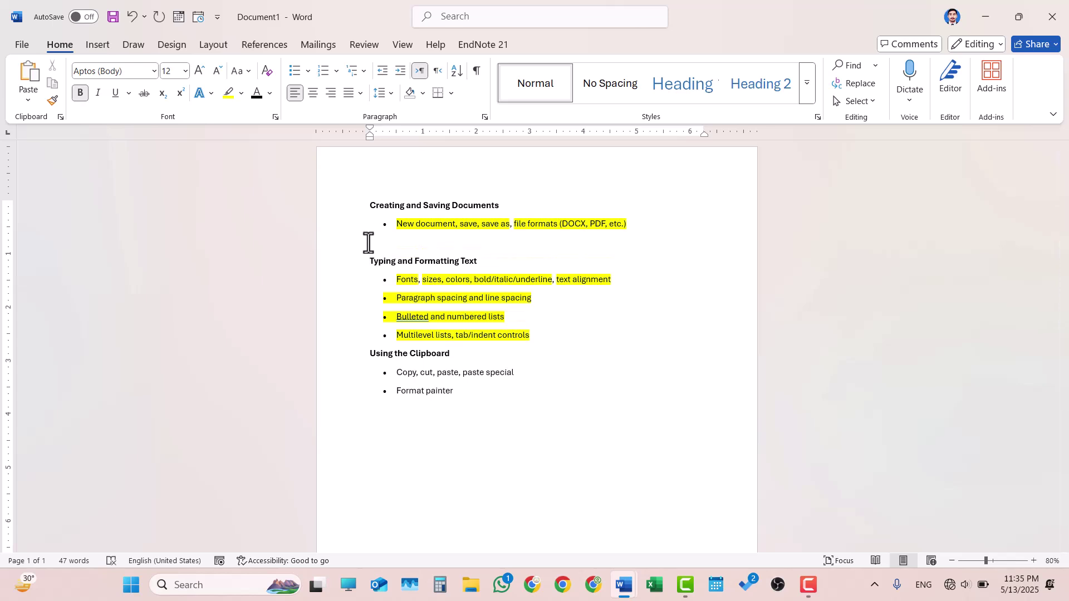
{"action": "key", "text": "ctrl+v"}
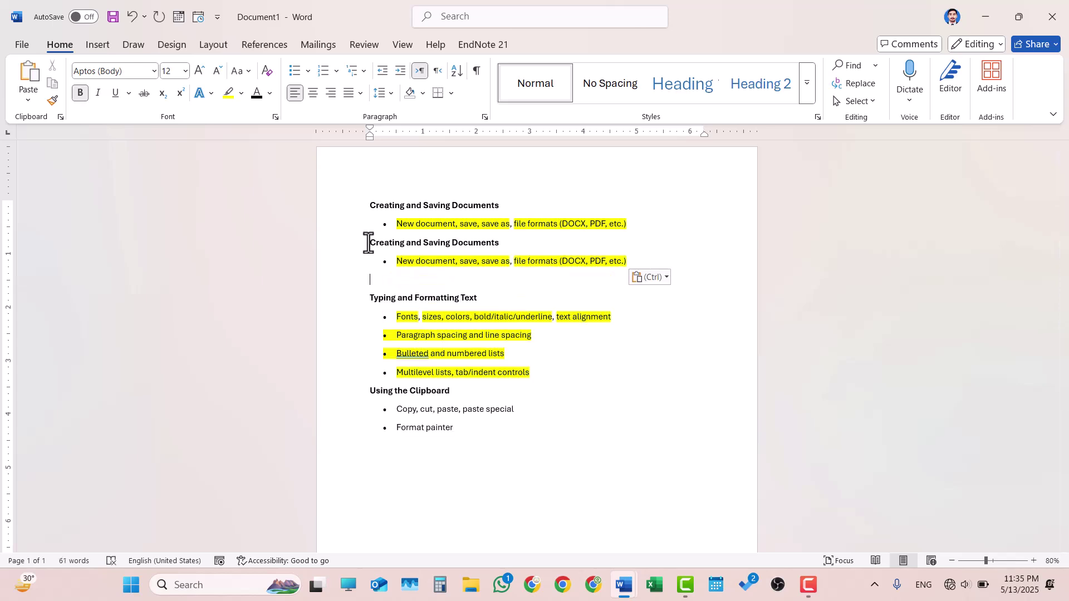
- Try pasting the copied section as text only instead, undoing it and removing the empty line above "Typing and Formatting Text"
{"action": "key", "text": "ctrl+z"}
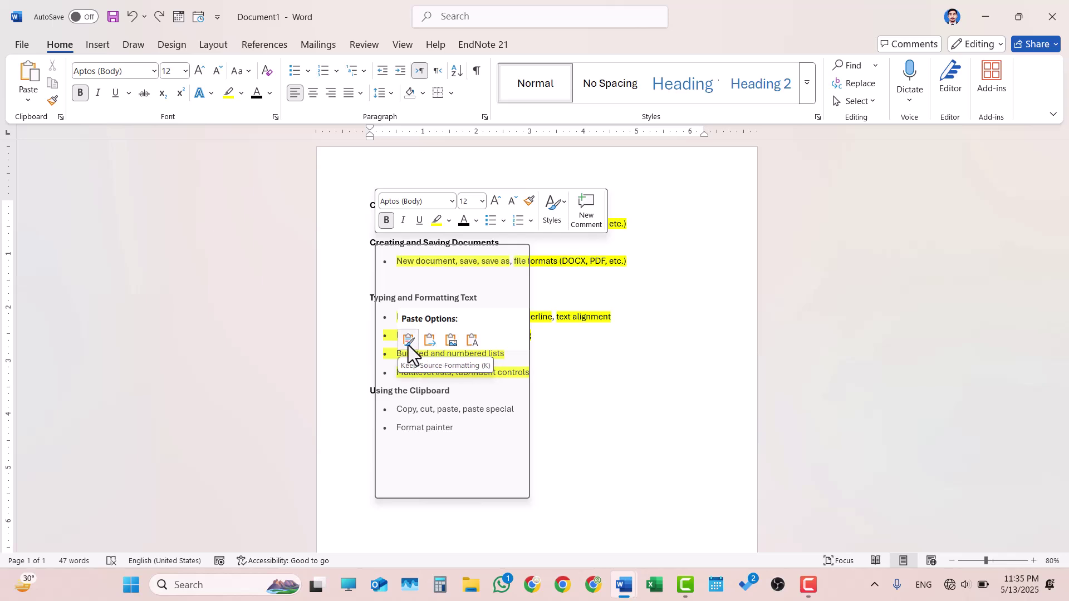
{"action": "left_click", "coordinate": [472, 339]}
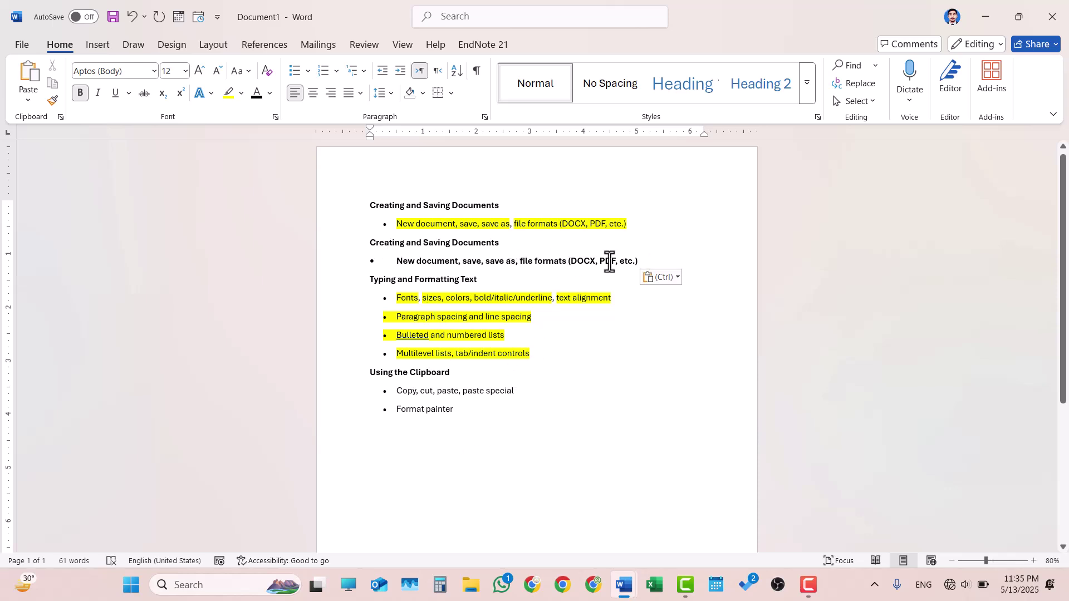
{"action": "key", "text": "ctrl+z"}
{"action": "key", "text": "Delete"}
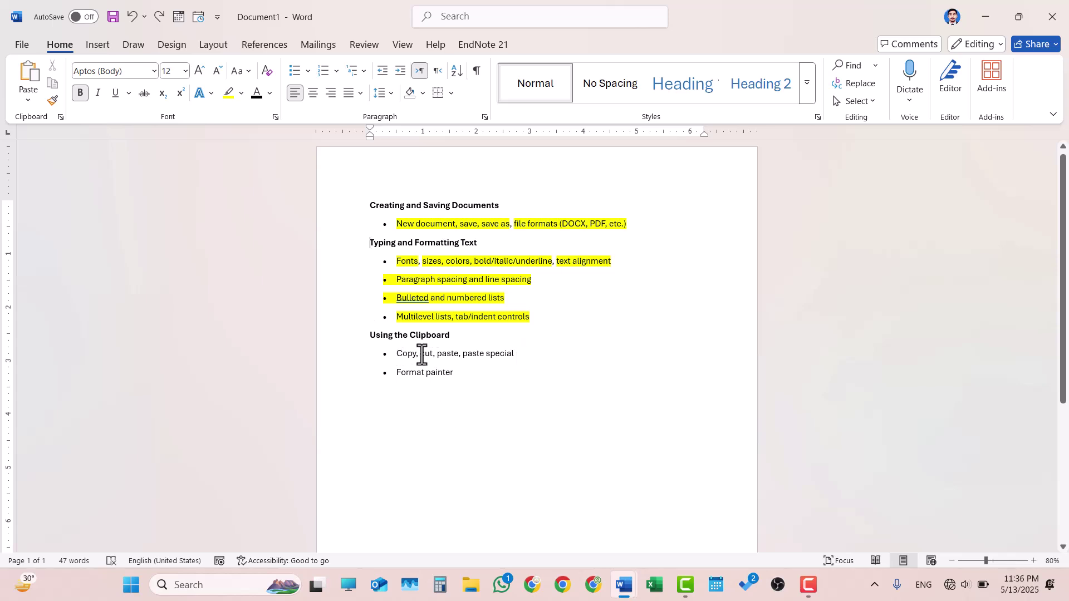
- Highlight the "Copy, cut, paste, paste special" bullet in yellow and start an unbulleted line below "Format painter"
{"action": "left_click_drag", "start_coordinate": [519, 355], "coordinate": [398, 353]}
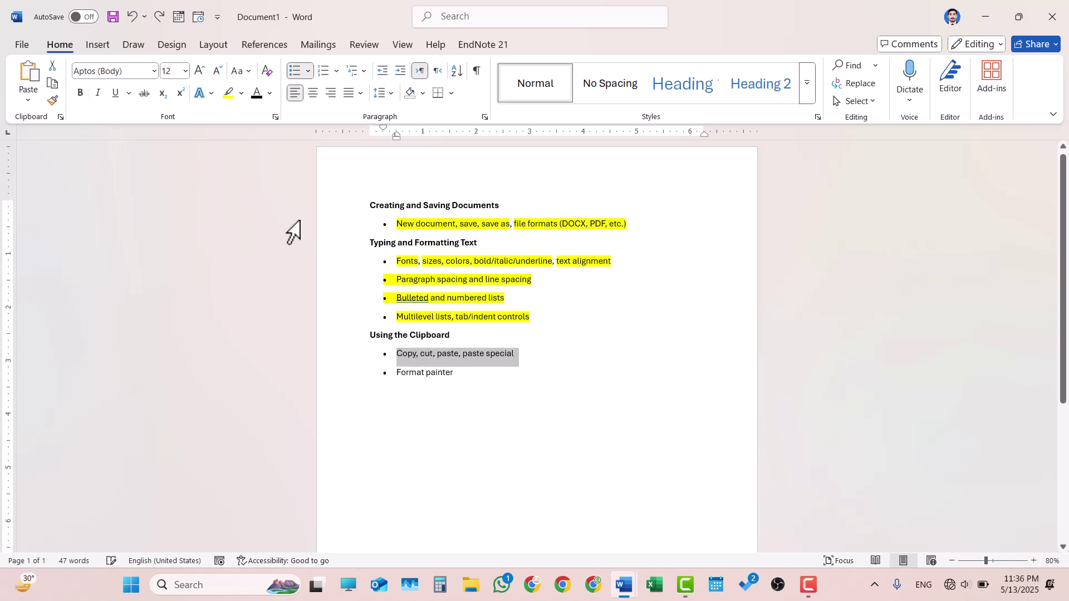
{"action": "left_click", "coordinate": [228, 95]}
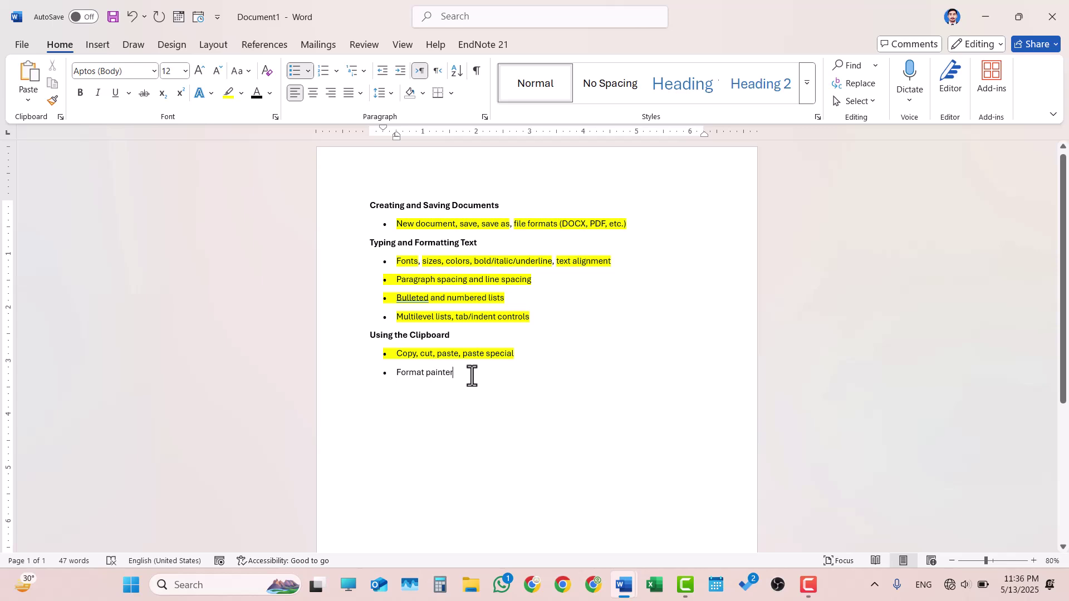
{"action": "key", "text": "Return"}
{"action": "key", "text": "Return"}
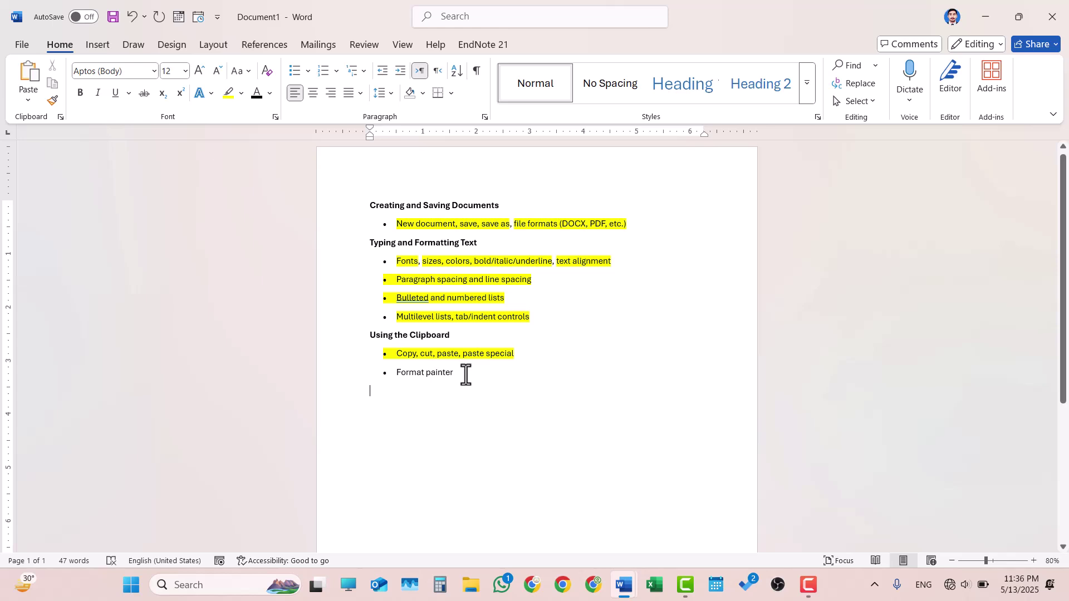
- Copy the "Using the Clipboard" section and paste the duplicate on the empty line below "Format painter"
{"action": "left_click_drag", "start_coordinate": [432, 372], "coordinate": [371, 339]}
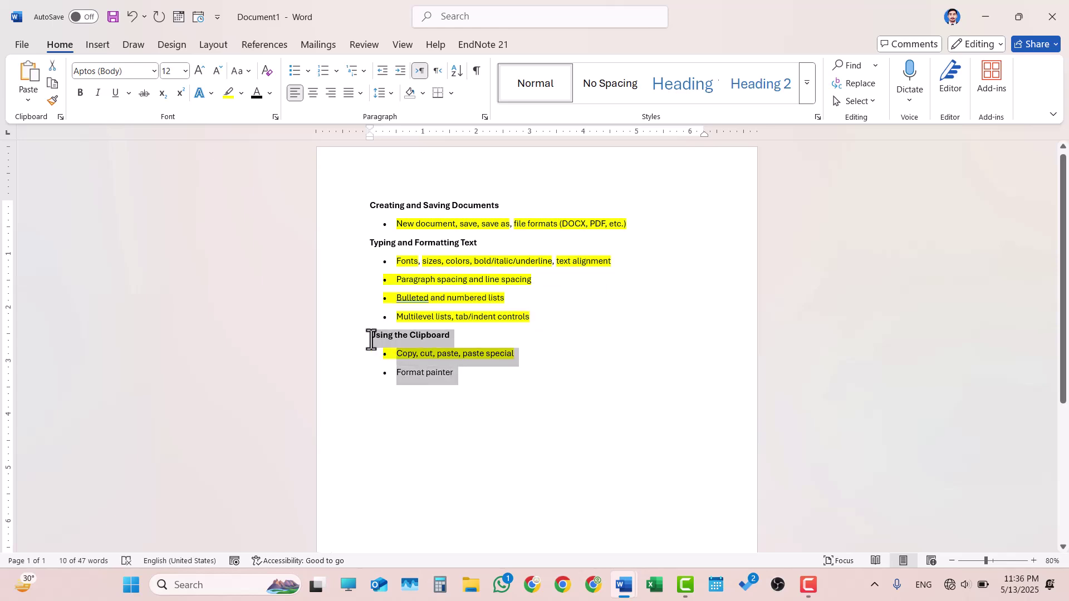
{"action": "key", "text": "ctrl+c"}
{"action": "left_click", "coordinate": [375, 389]}
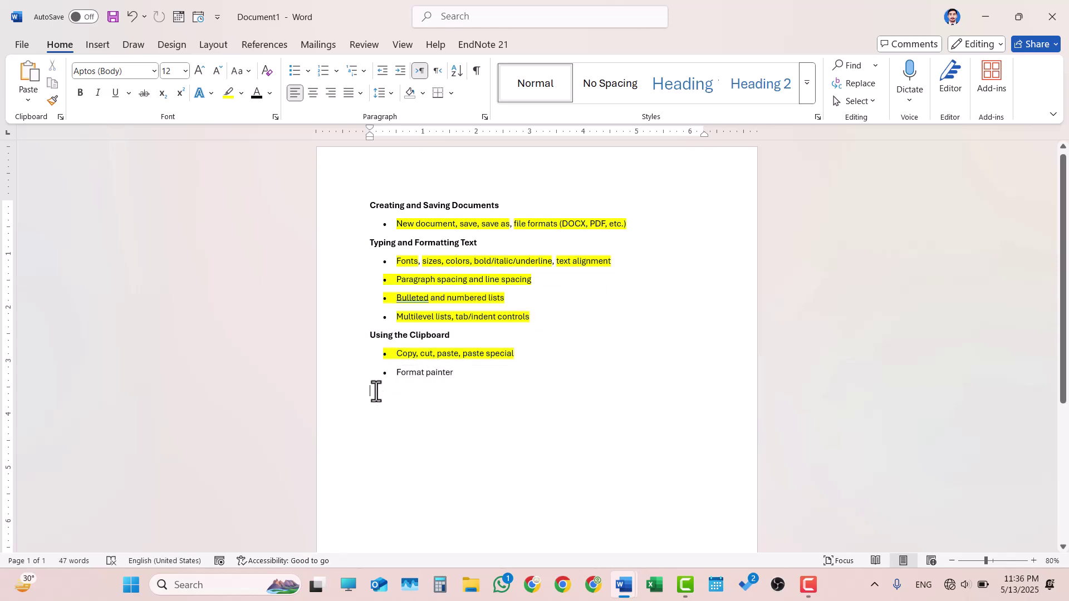
{"action": "key", "text": "ctrl+v"}
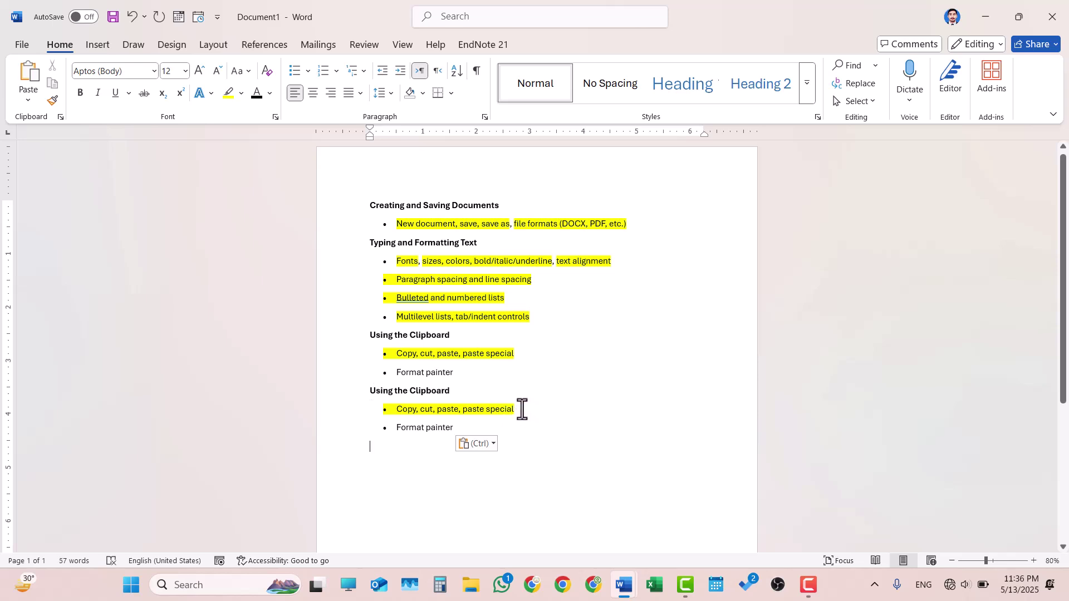
- In the duplicated section, use Format Painter to apply the "Copy, cut, paste, paste special" bullet's yellow highlighting to the "Format painter" bullet
{"action": "left_click_drag", "start_coordinate": [510, 409], "coordinate": [391, 413]}
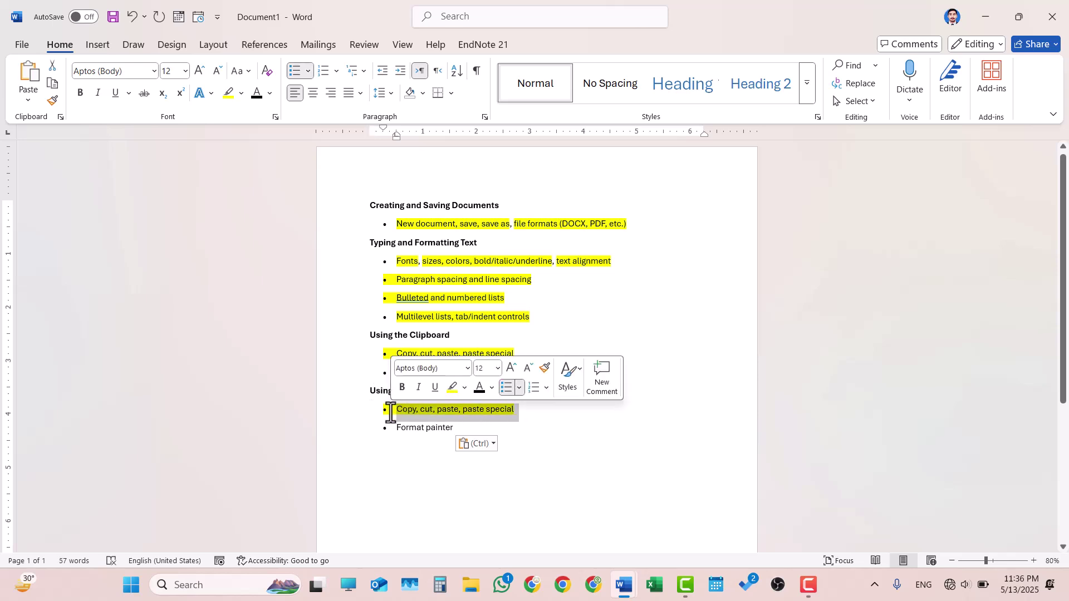
{"action": "left_click", "coordinate": [465, 430]}
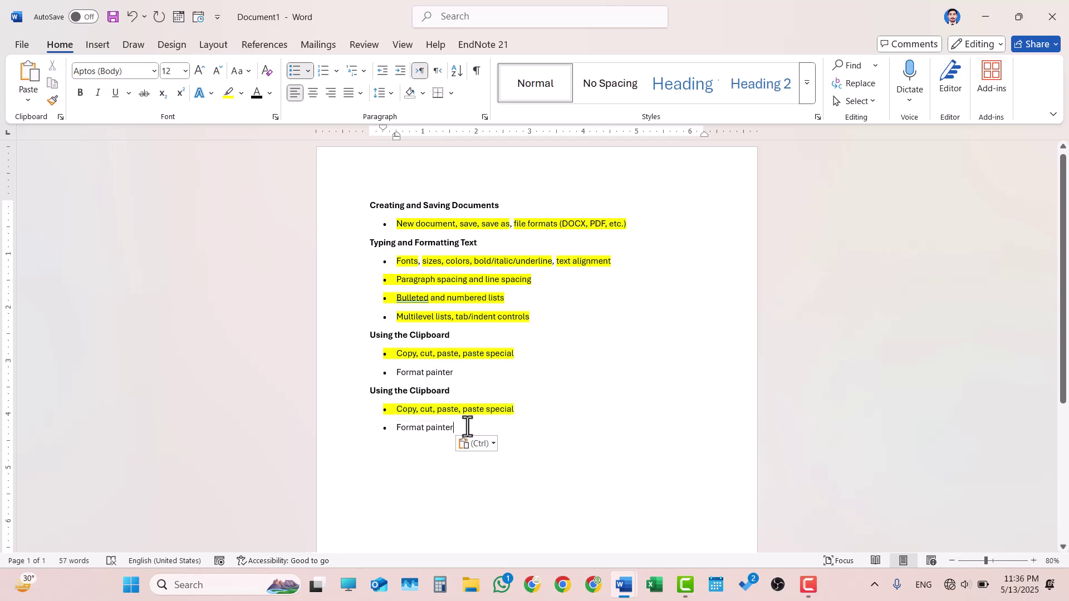
{"action": "left_click_drag", "start_coordinate": [522, 409], "coordinate": [397, 410]}
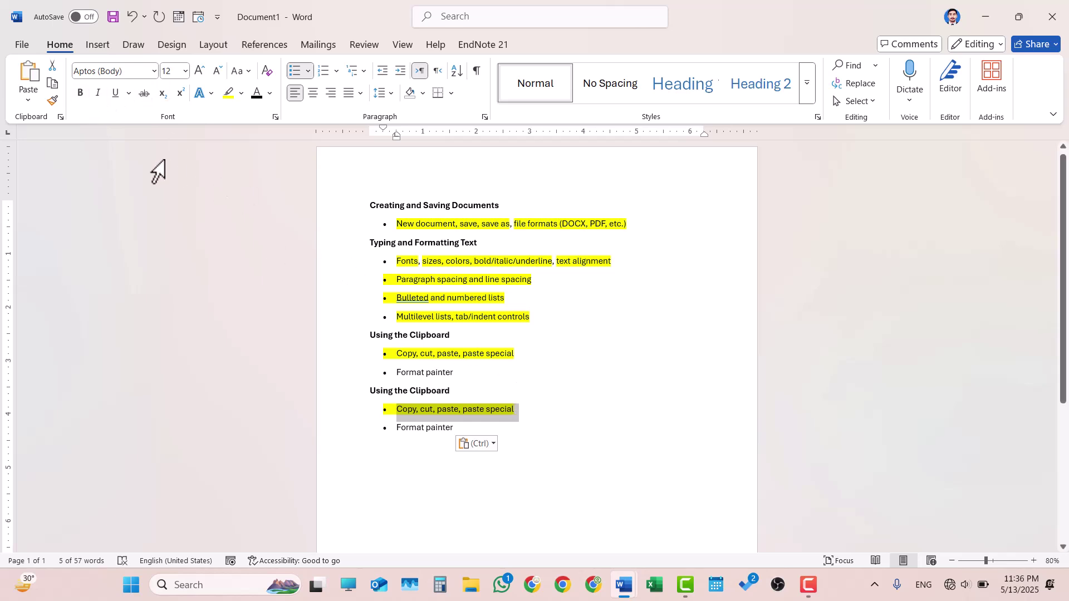
{"action": "left_click", "coordinate": [53, 100]}
{"action": "left_click_drag", "start_coordinate": [462, 427], "coordinate": [389, 426]}
{"action": "left_click", "coordinate": [427, 429]}
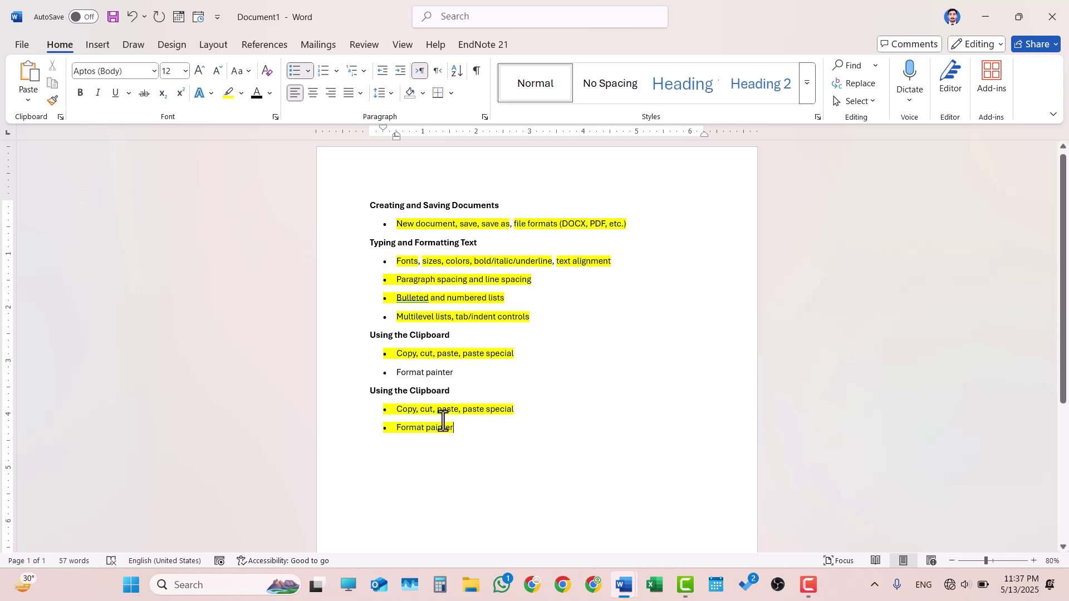
- Delete the duplicated "Using the Clipboard" section, leaving an empty unbulleted line below the original "Format painter" bullet
{"action": "left_click_drag", "start_coordinate": [465, 422], "coordinate": [389, 412]}
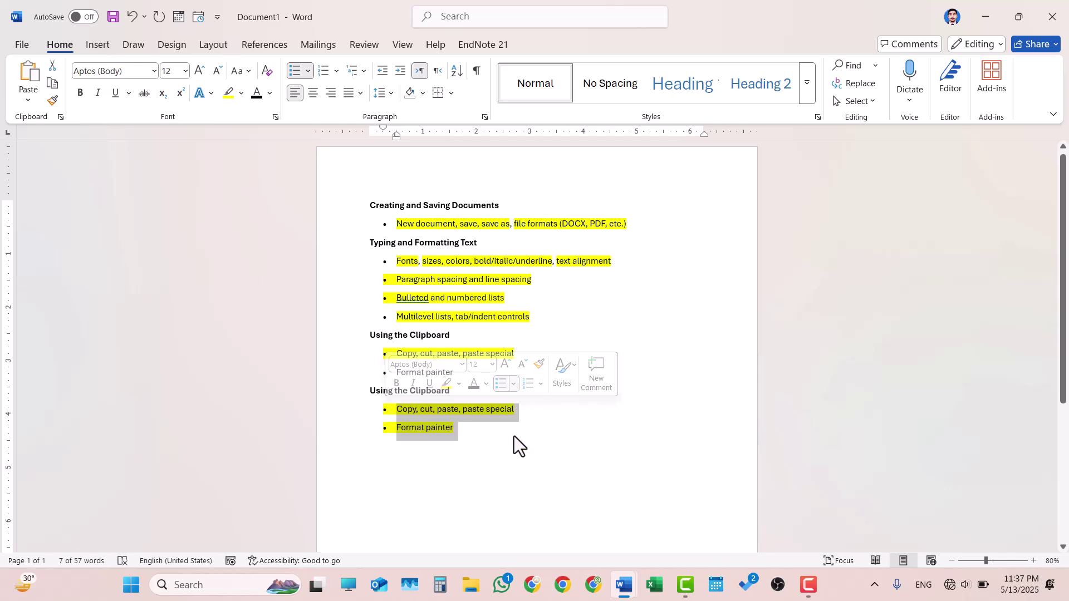
{"action": "key", "text": "BackSpace"}
{"action": "key", "text": "BackSpace"}
{"action": "key", "text": "BackSpace"}
{"action": "key", "text": "BackSpace"}
{"action": "key", "text": "BackSpace"}
{"action": "key", "text": "BackSpace"}
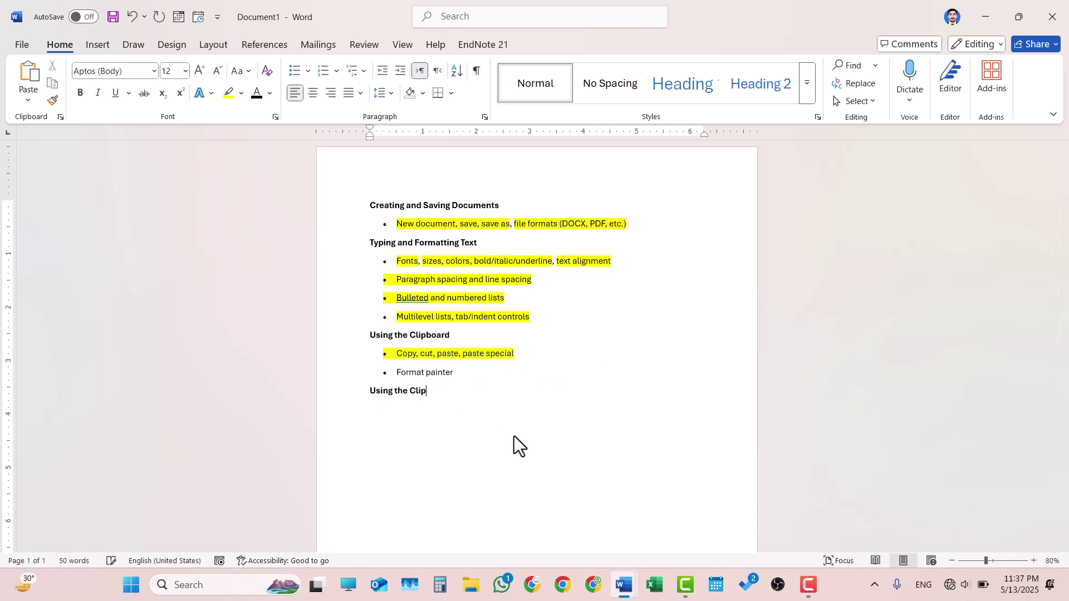
{"action": "key", "text": "BackSpace"}
{"action": "key", "text": "BackSpace"}
{"action": "key", "text": "BackSpace"}
{"action": "key", "text": "BackSpace"}
{"action": "key", "text": "BackSpace"}
{"action": "key", "text": "BackSpace"}
{"action": "key", "text": "BackSpace"}
{"action": "key", "text": "BackSpace"}
{"action": "key", "text": "BackSpace"}
{"action": "key", "text": "BackSpace"}
{"action": "key", "text": "BackSpace"}
{"action": "key", "text": "BackSpace"}
{"action": "key", "text": "BackSpace"}
{"action": "key", "text": "BackSpace"}
{"action": "key", "text": "ctrl+shift+l"}
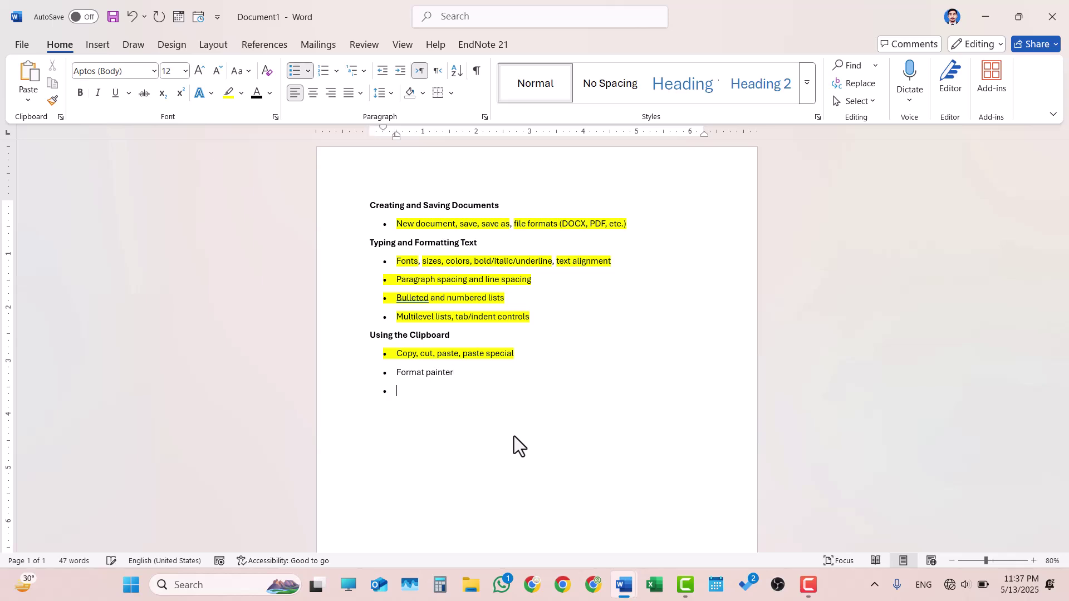
{"action": "key", "text": "BackSpace"}
{"action": "key", "text": "BackSpace"}
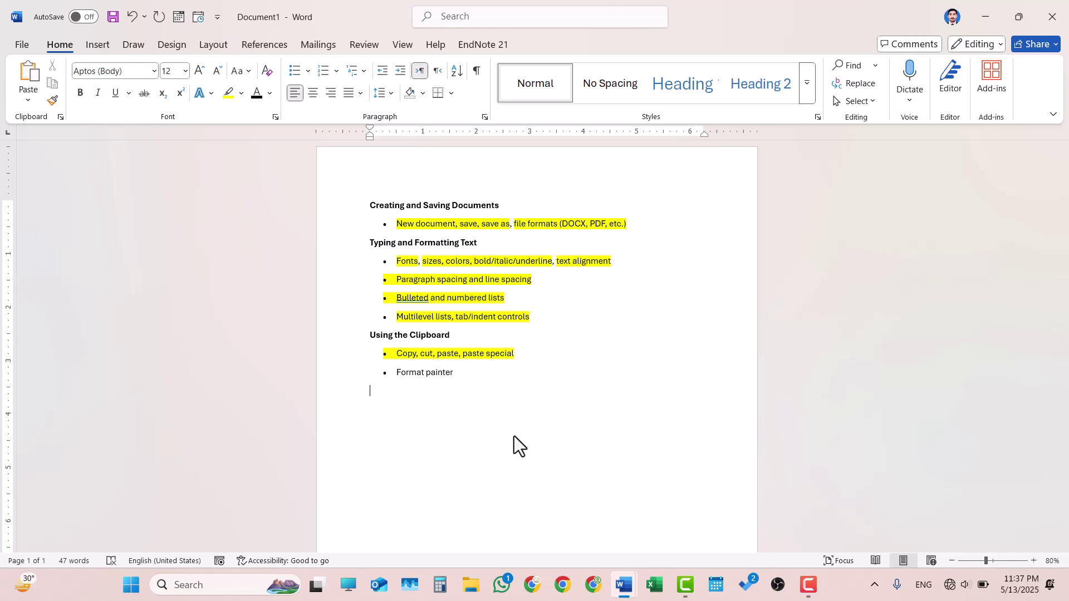
- Browse the recently copied items in the Windows clipboard history and close it without pasting anything
{"action": "key", "text": "super+v"}
{"action": "key", "text": "Down"}
{"action": "key", "text": "Down"}
{"action": "key", "text": "Down"}
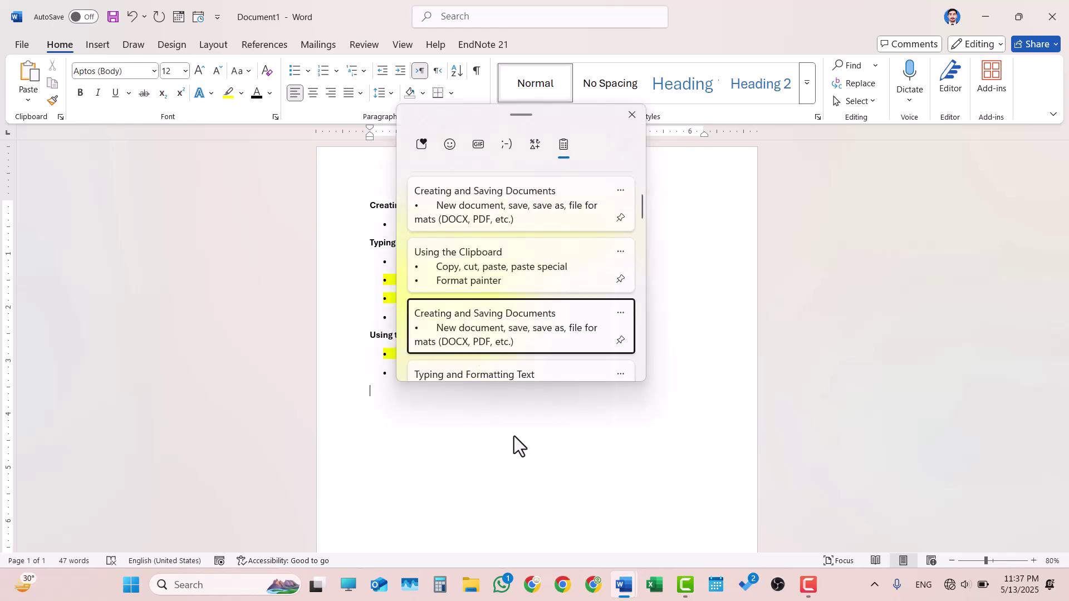
{"action": "key", "text": "Up"}
{"action": "key", "text": "Up"}
{"action": "key", "text": "Up"}
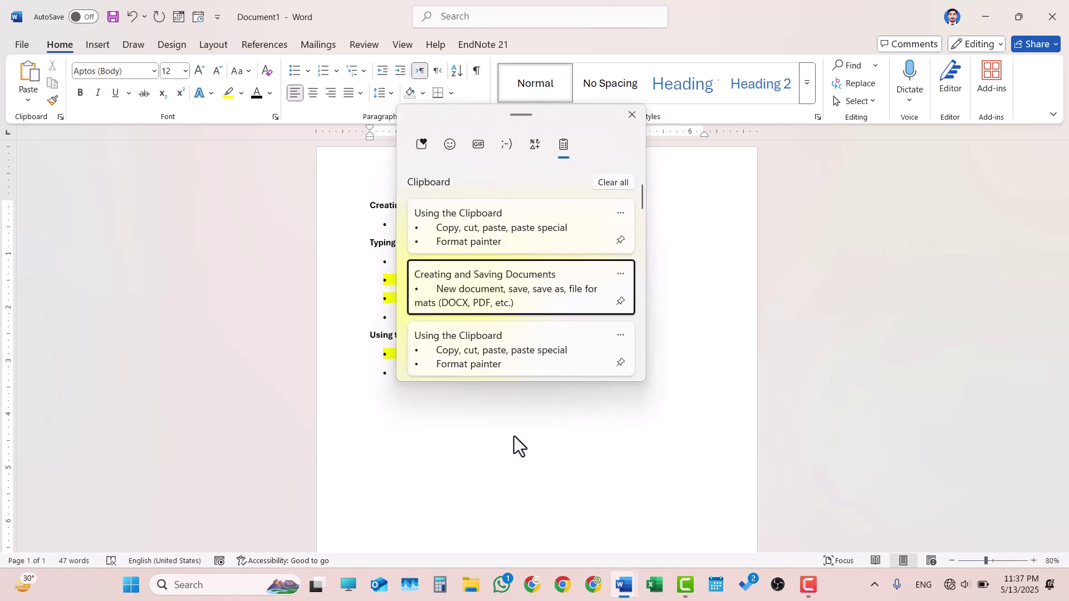
{"action": "key", "text": "Down"}
{"action": "key", "text": "Down"}
{"action": "key", "text": "Down"}
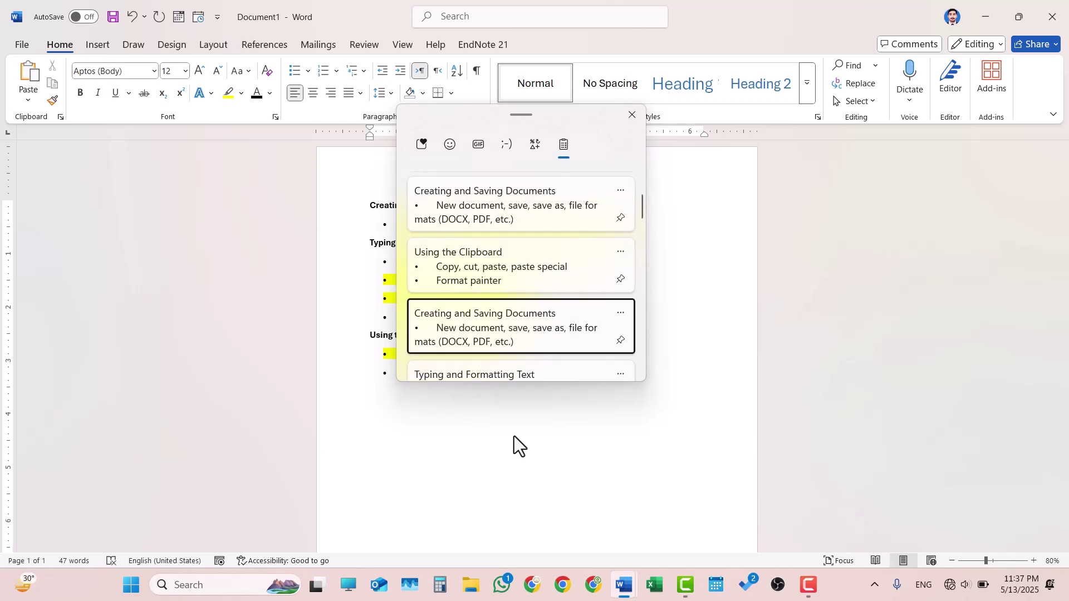
{"action": "key", "text": "Down"}
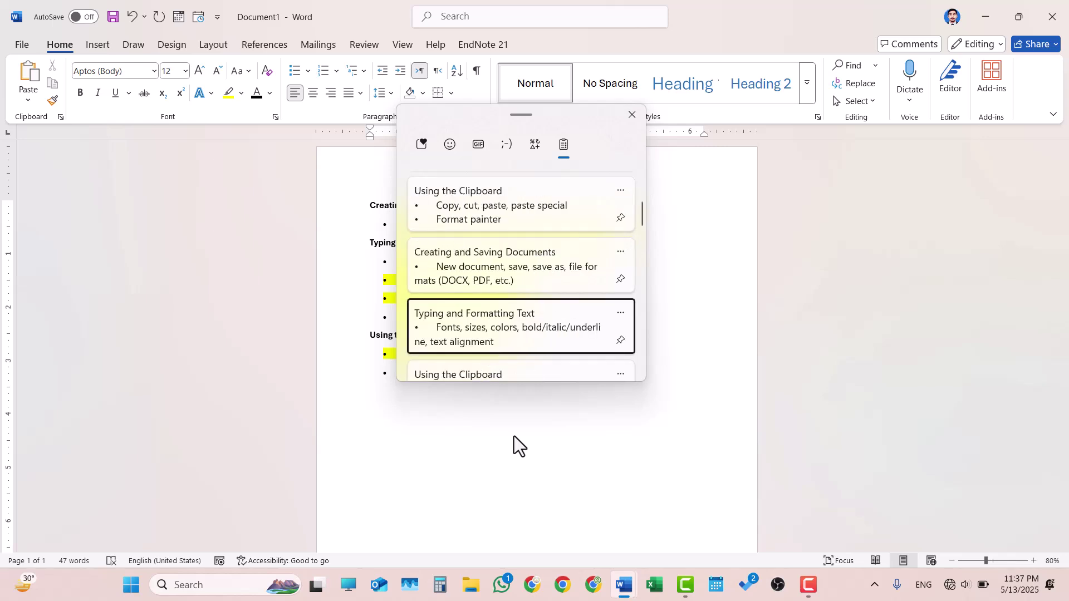
{"action": "key", "text": "Escape"}
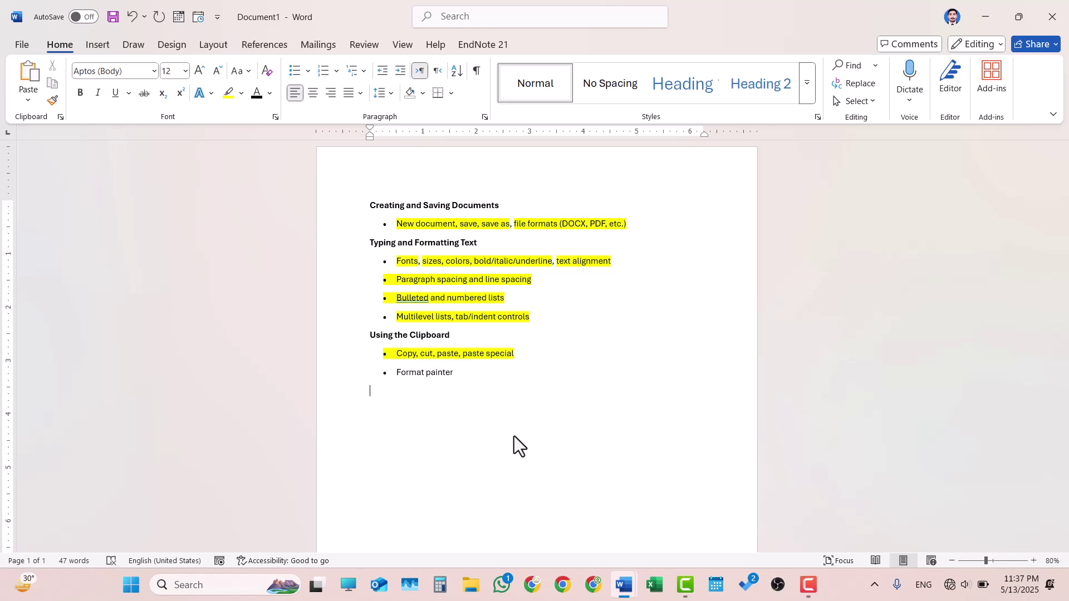
- Paste the "Working with Pages" section from the clipboard history onto the empty line below "Format painter"
{"action": "key", "text": "super+v"}
{"action": "key", "text": "Down"}
{"action": "key", "text": "Down"}
{"action": "key", "text": "Down"}
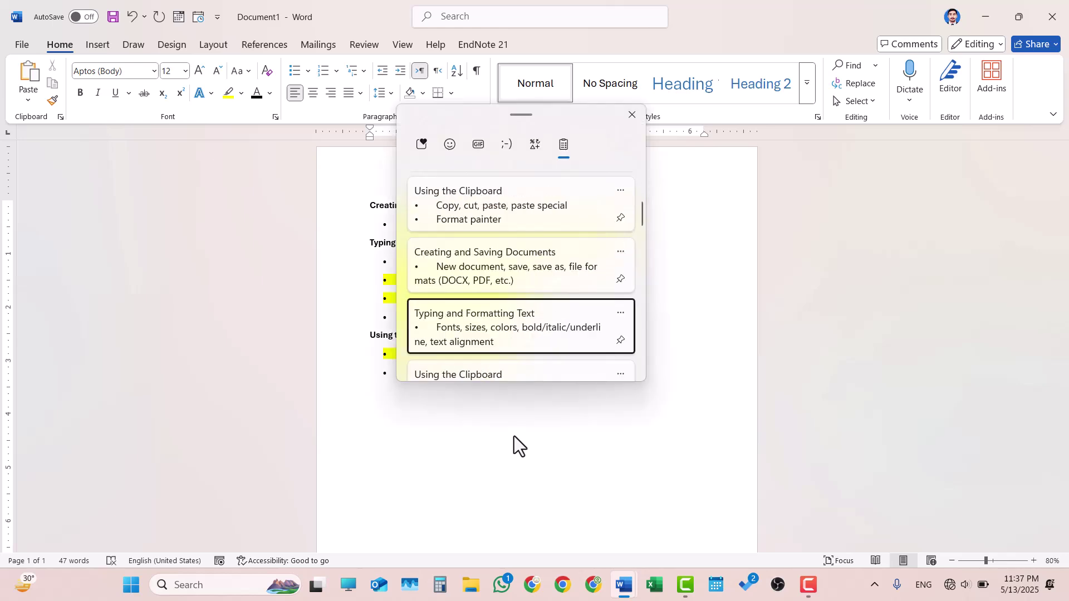
{"action": "key", "text": "Down"}
{"action": "key", "text": "Down"}
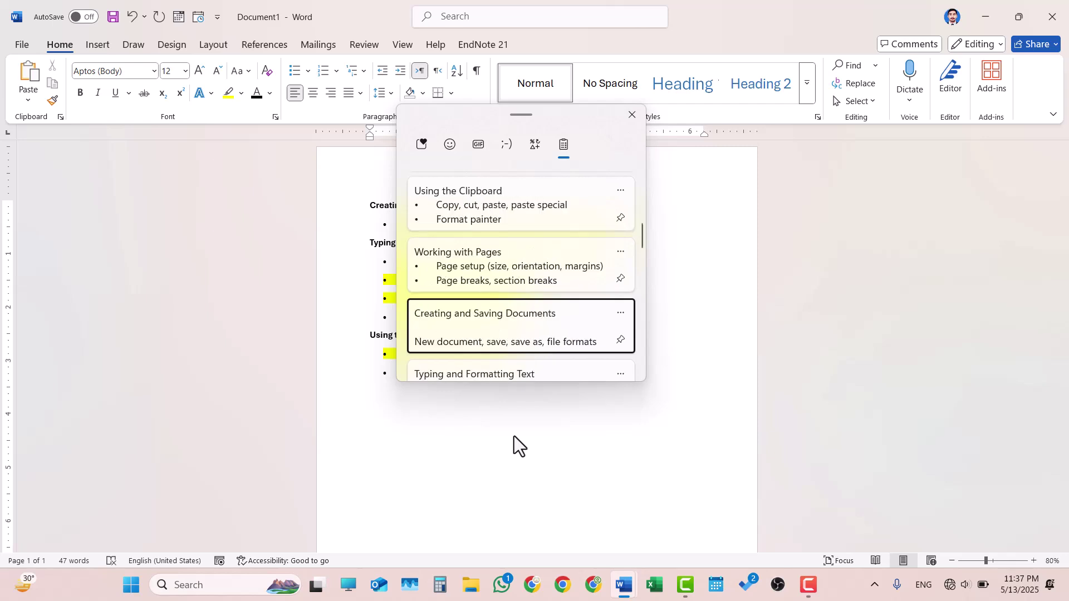
{"action": "key", "text": "Down"}
{"action": "key", "text": "Down"}
{"action": "key", "text": "Down"}
{"action": "key", "text": "Down"}
{"action": "key", "text": "Down"}
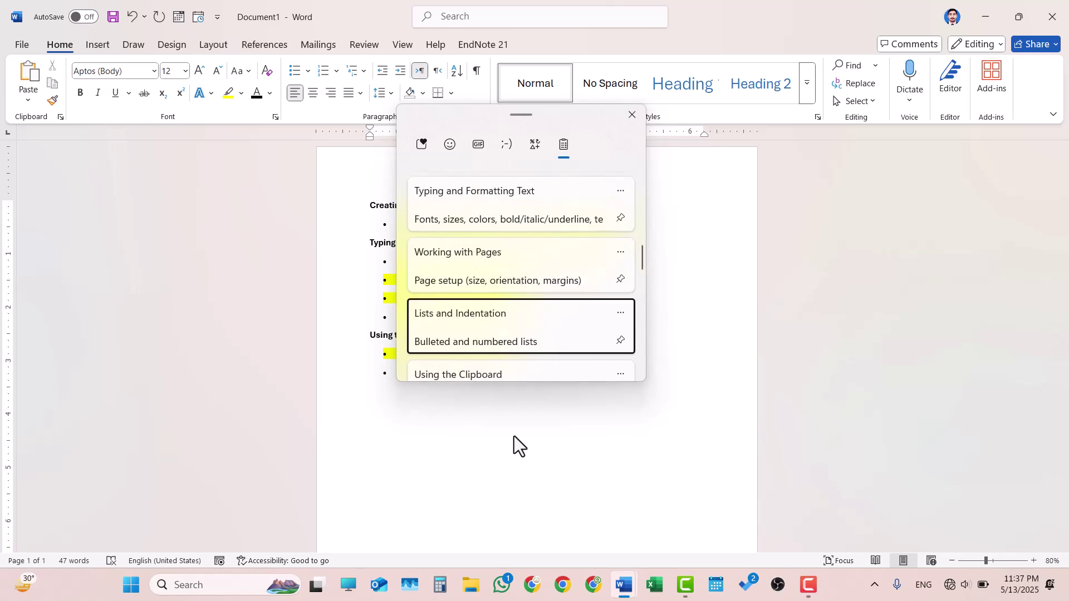
{"action": "key", "text": "Up"}
{"action": "key", "text": "Up"}
{"action": "key", "text": "Up"}
{"action": "key", "text": "Up"}
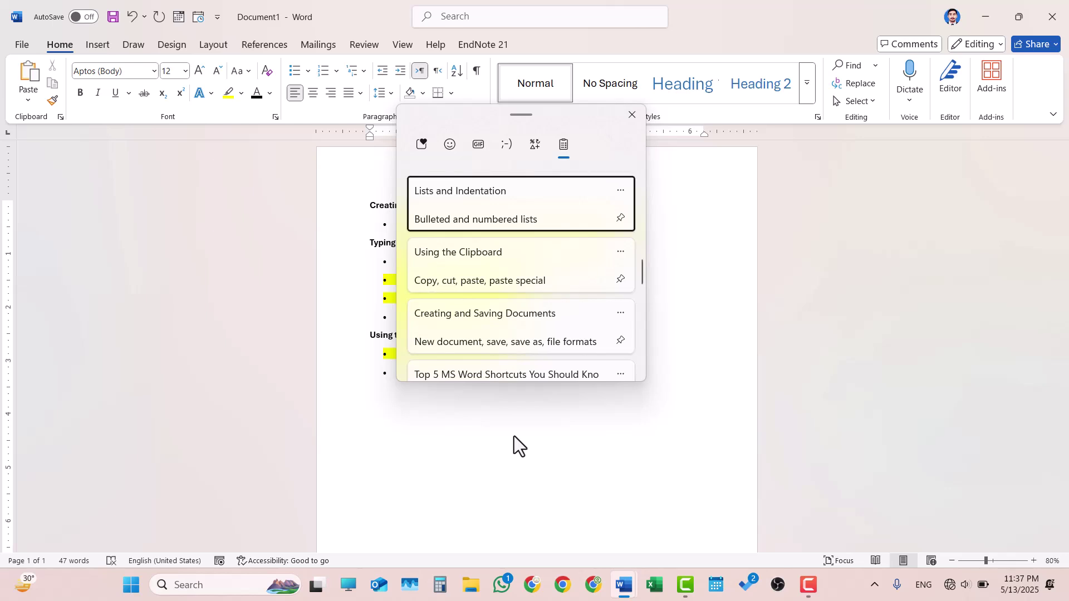
{"action": "key", "text": "Down"}
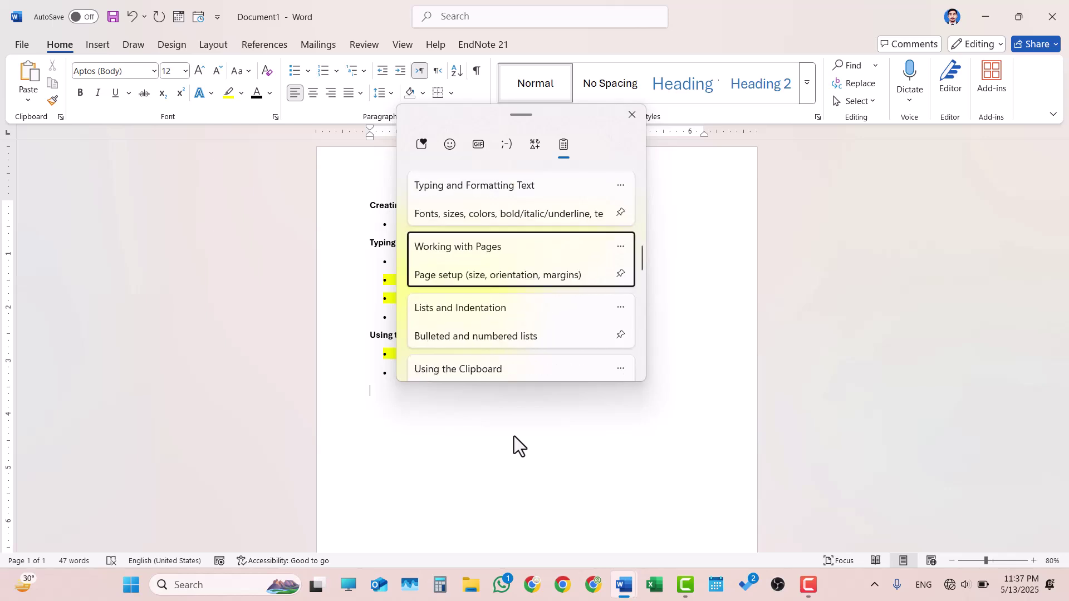
{"action": "key", "text": "Return"}
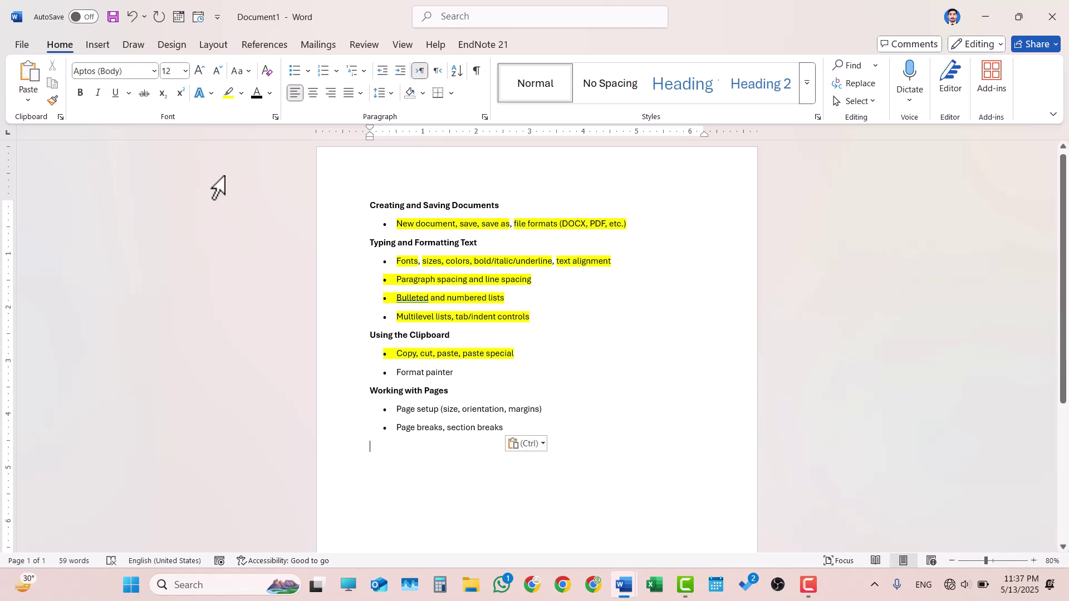
- Examine the paper sizes and page orientations available for the document, leaving both settings as they are
{"action": "left_click", "coordinate": [216, 49]}
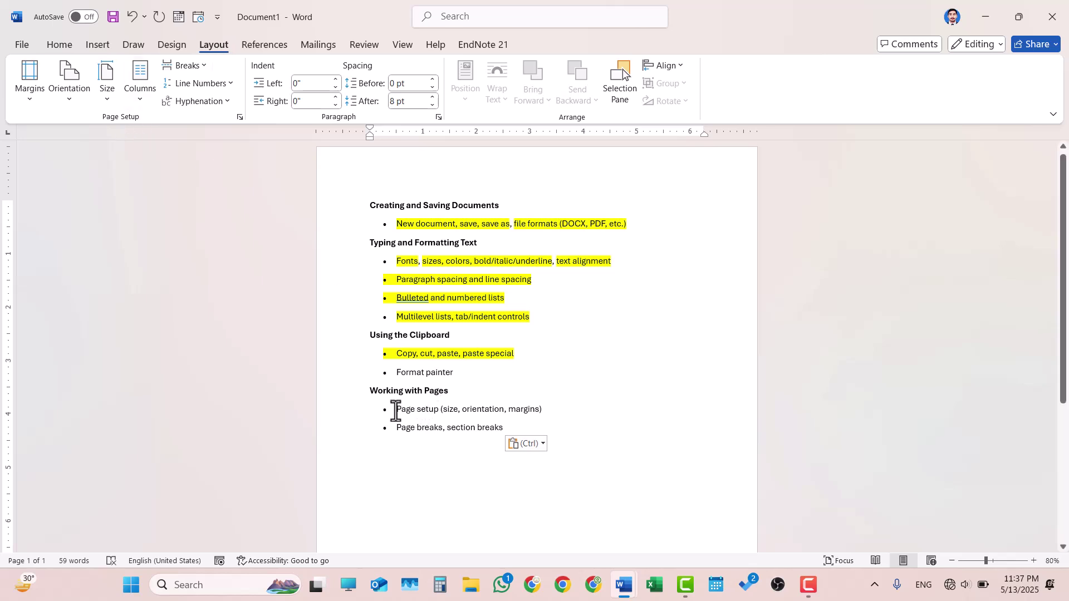
{"action": "left_click_drag", "start_coordinate": [396, 410], "coordinate": [436, 416]}
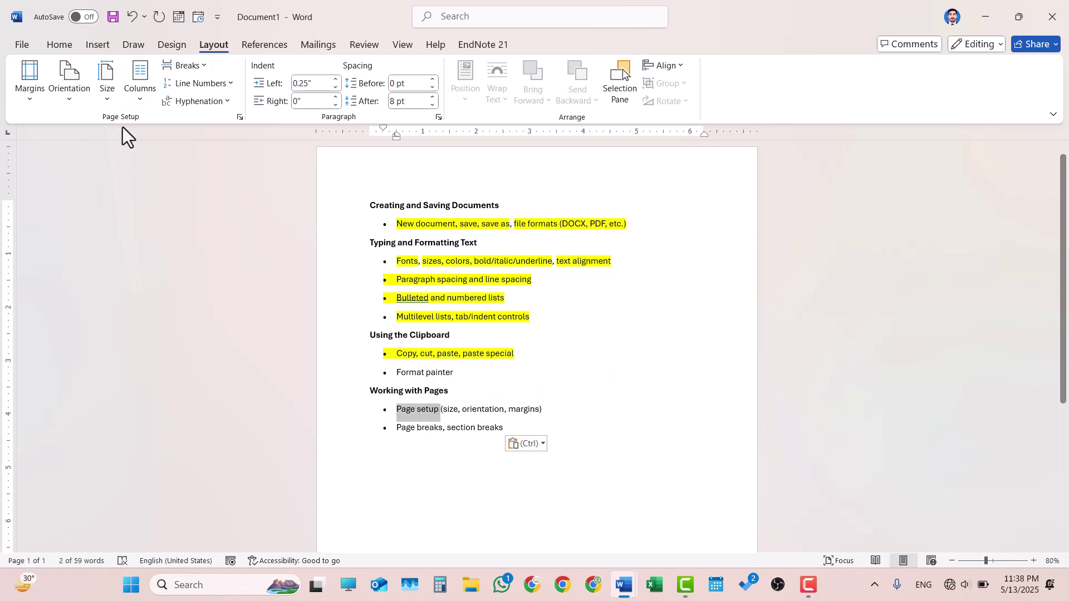
{"action": "left_click", "coordinate": [111, 102]}
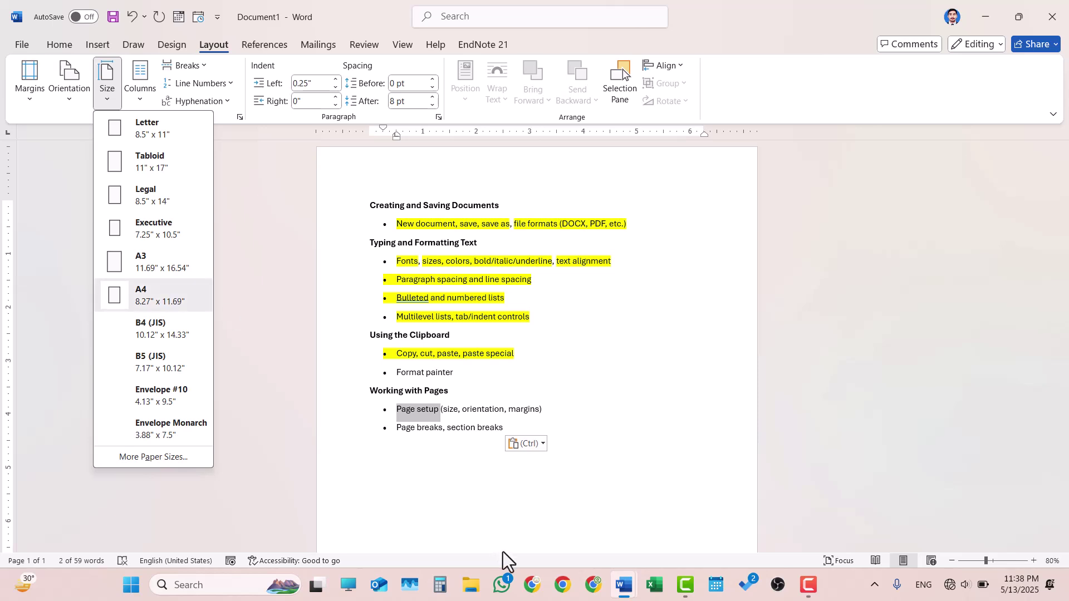
{"action": "left_click", "coordinate": [470, 415]}
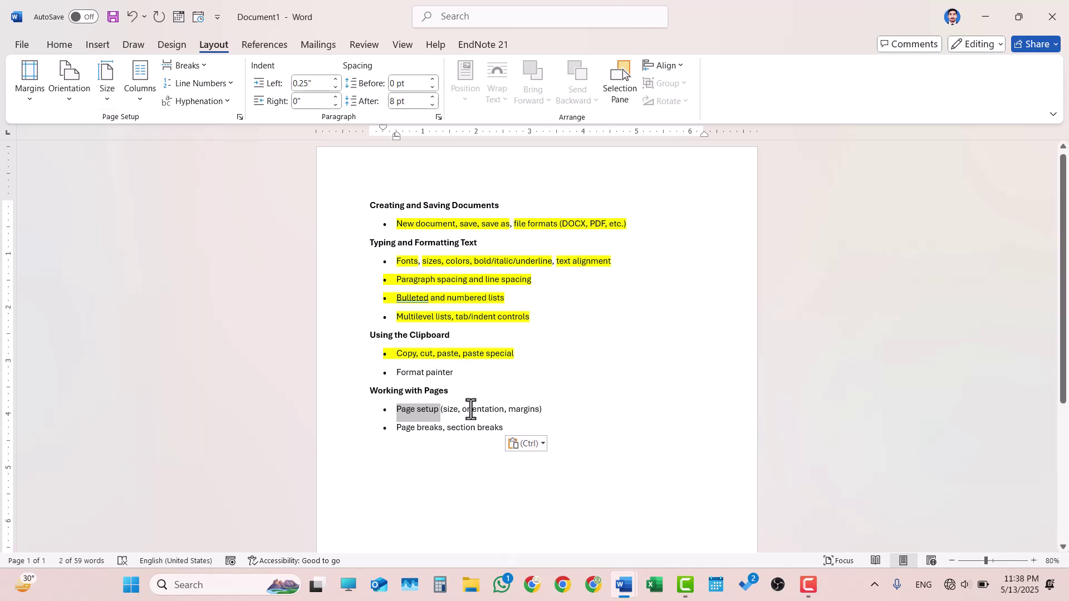
{"action": "double_click", "coordinate": [470, 409]}
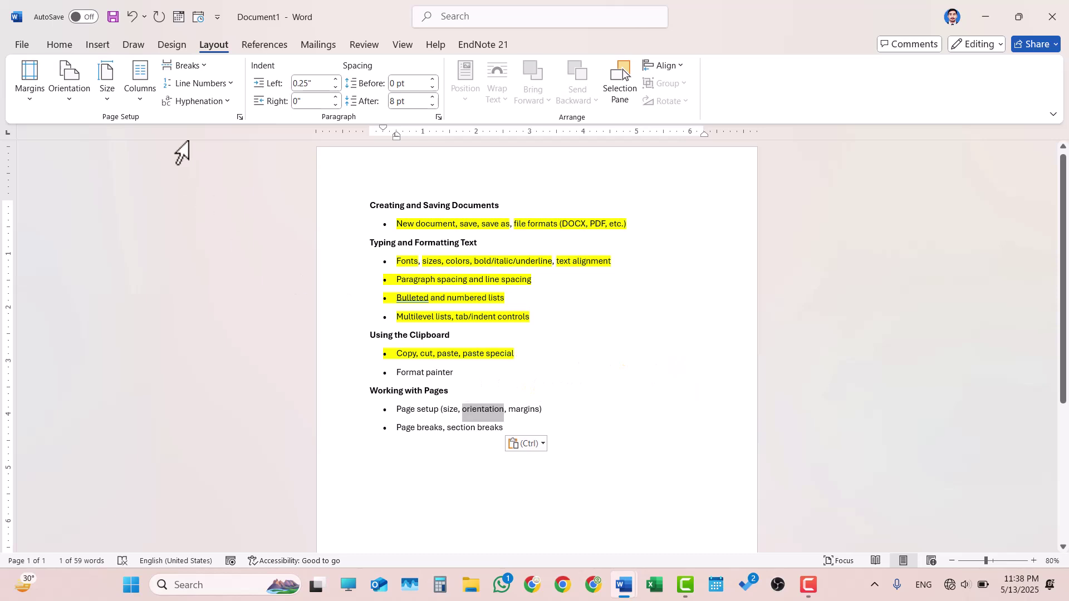
{"action": "left_click", "coordinate": [62, 87]}
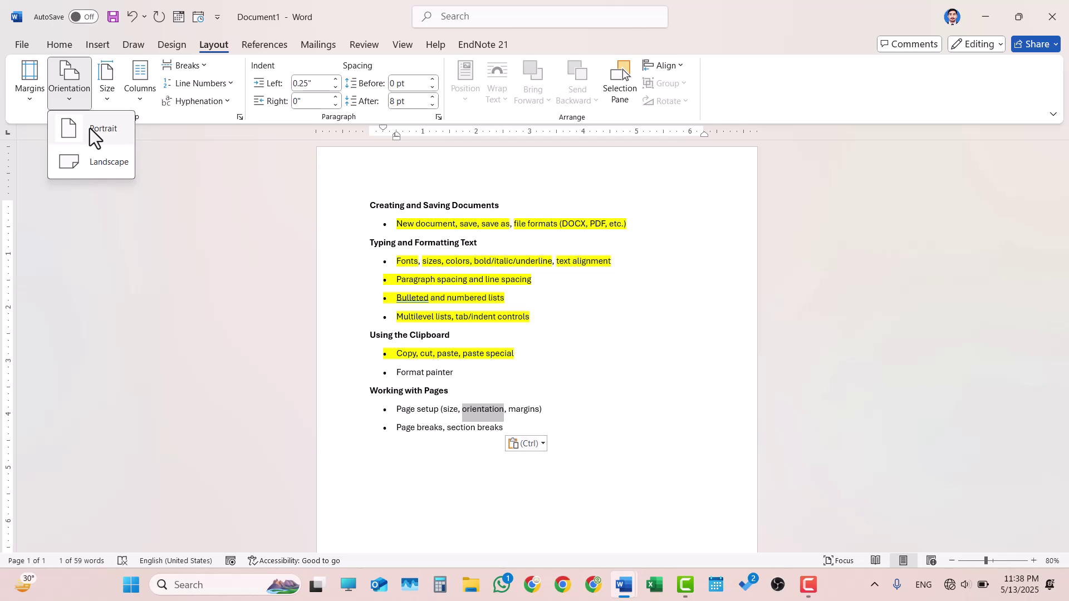
{"action": "left_click", "coordinate": [524, 413]}
- Try the Narrow page margins on the document and set them back to Normal
{"action": "left_click", "coordinate": [523, 413]}
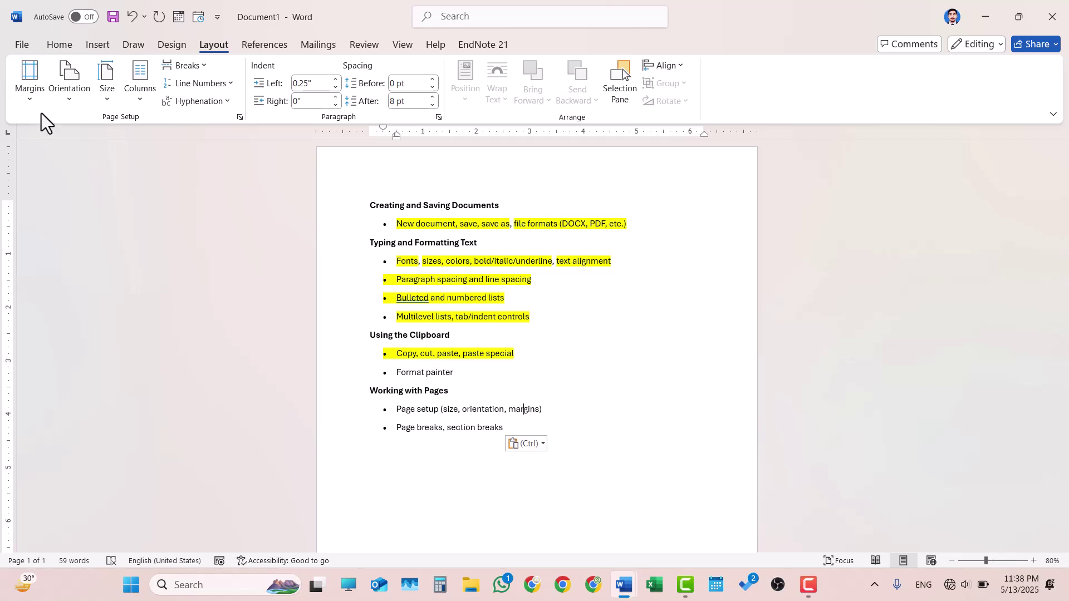
{"action": "left_click", "coordinate": [29, 84]}
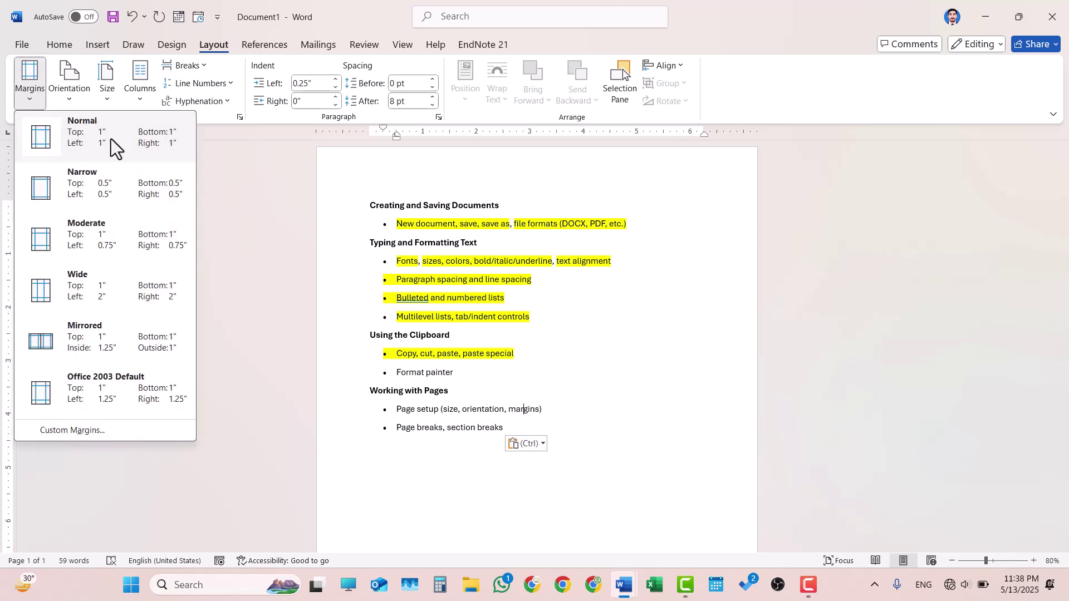
{"action": "left_click", "coordinate": [106, 179]}
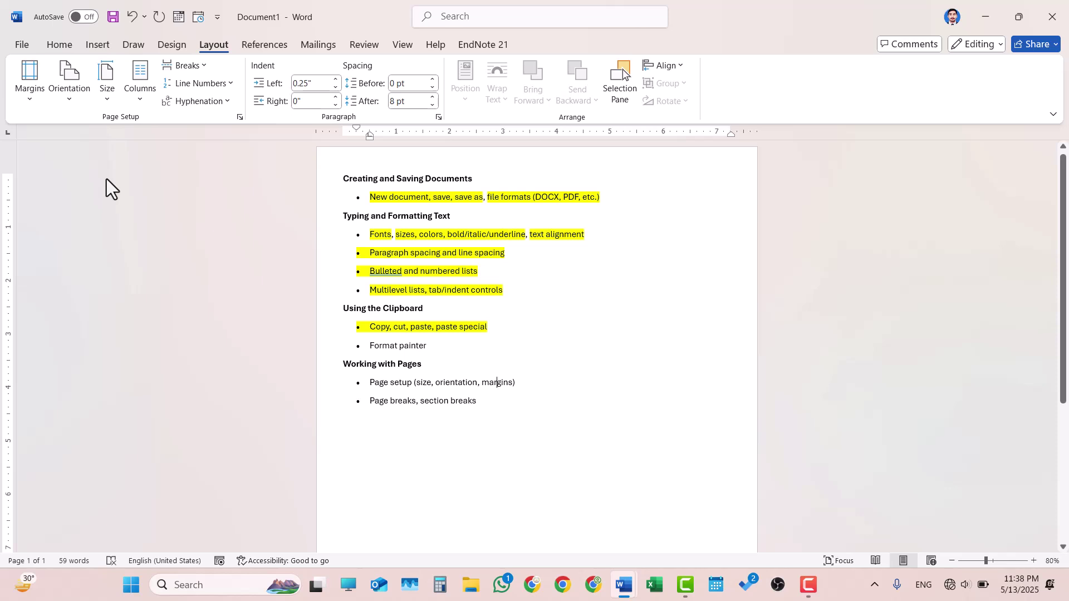
{"action": "left_click", "coordinate": [37, 104]}
{"action": "left_click", "coordinate": [72, 135]}
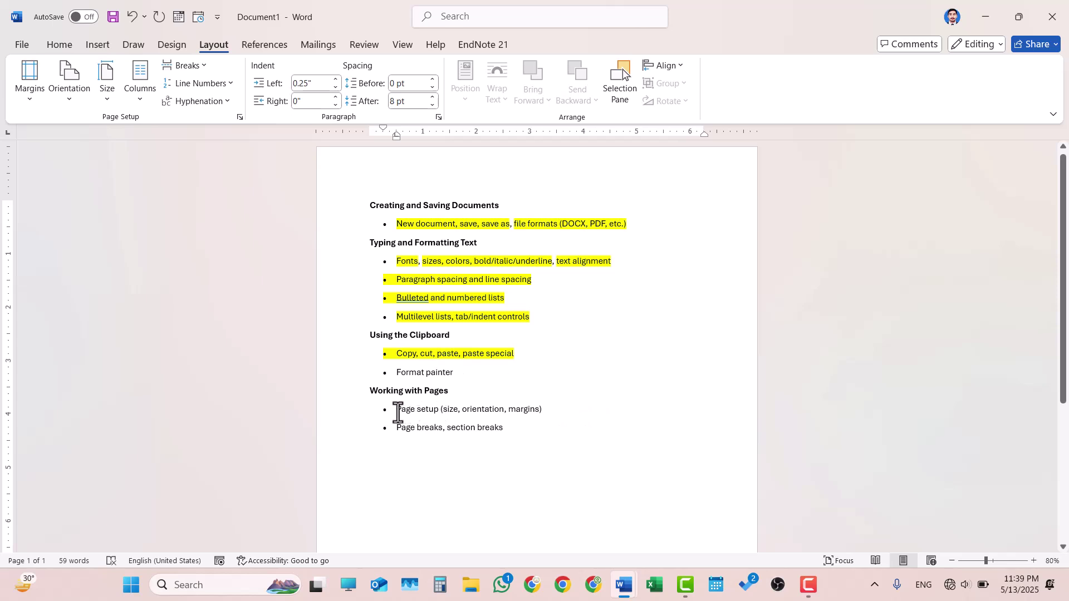
- Highlight the "Page setup (size, orientation, margins)" bullet in yellow
{"action": "left_click_drag", "start_coordinate": [546, 410], "coordinate": [398, 410]}
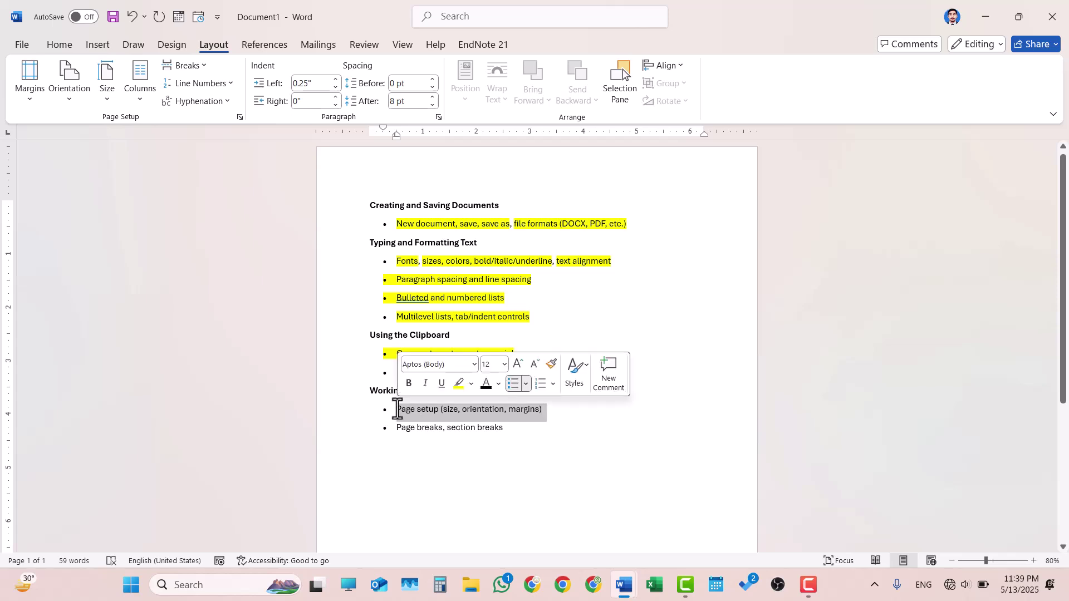
{"action": "left_click", "coordinate": [55, 48]}
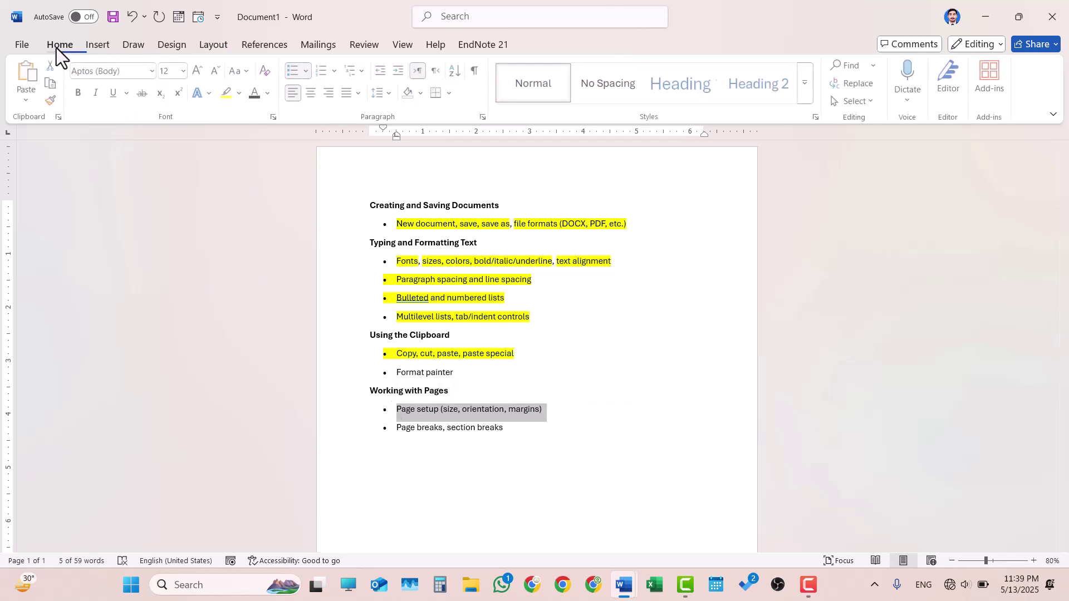
{"action": "left_click", "coordinate": [228, 94]}
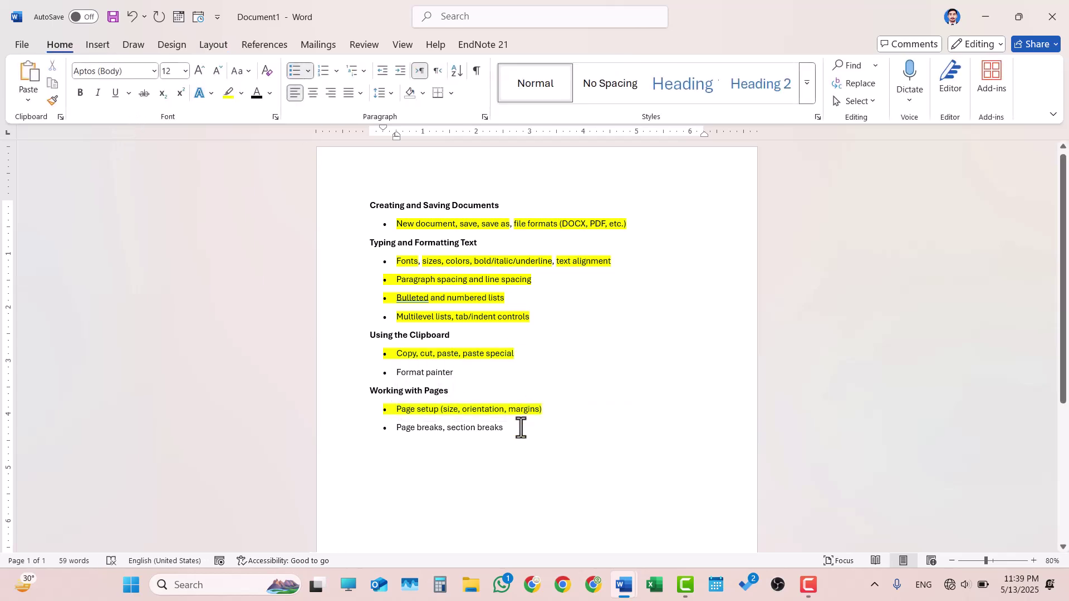
- End the bulleted list with an unbulleted line below "Page breaks, section breaks" and insert a page break there
{"action": "key", "text": "Return"}
{"action": "key", "text": "Return"}
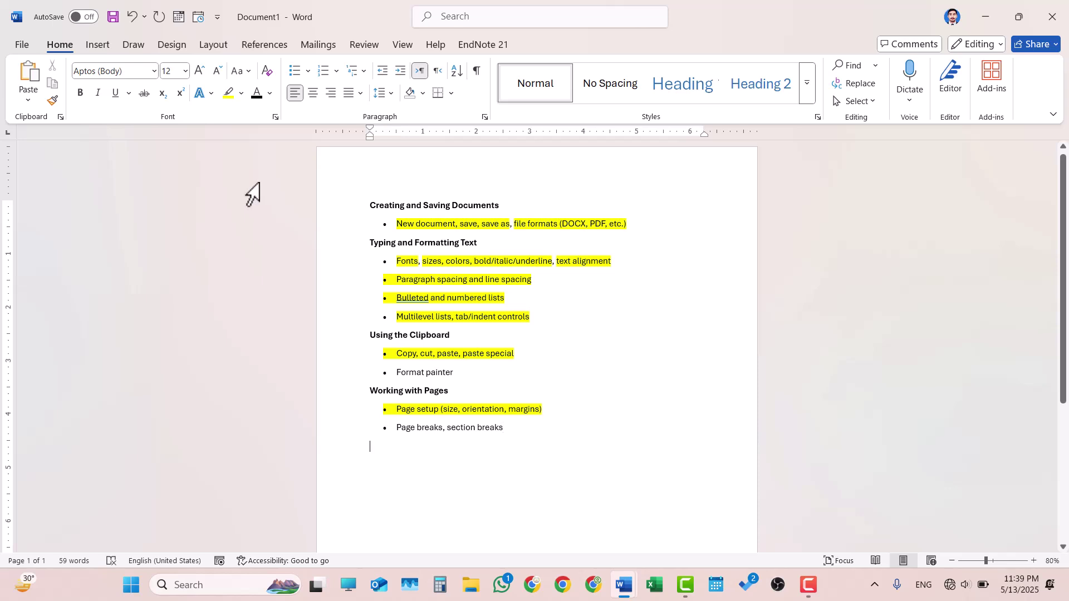
{"action": "left_click", "coordinate": [218, 51]}
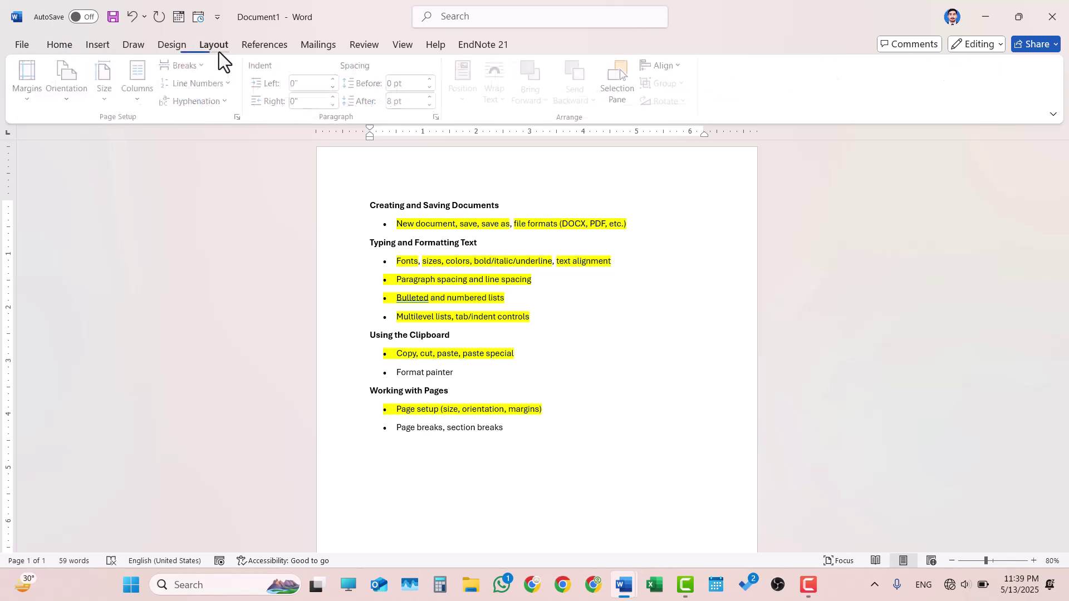
{"action": "left_click", "coordinate": [194, 65]}
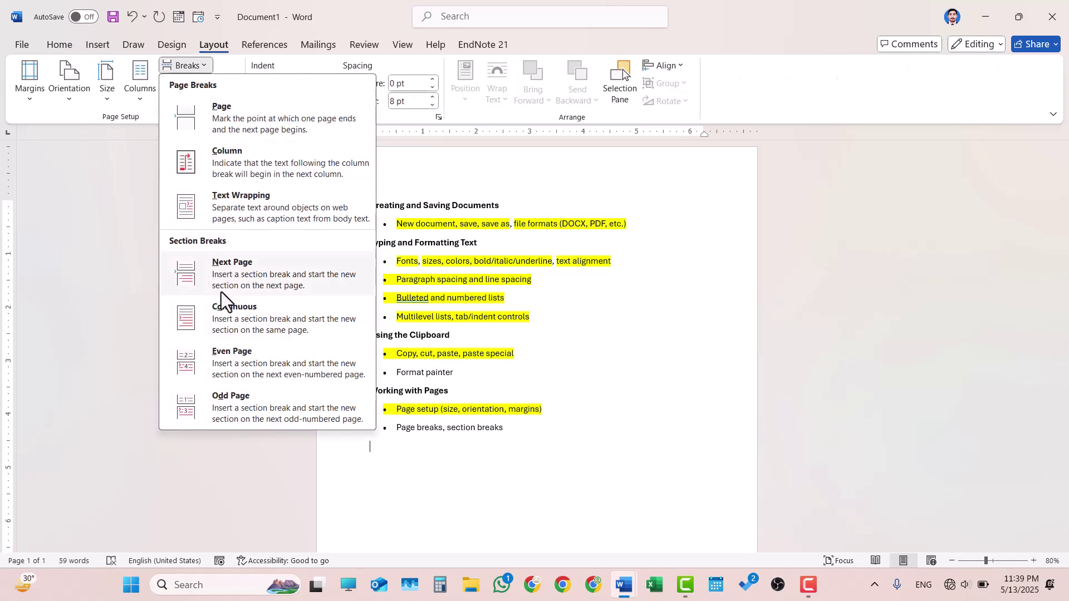
{"action": "left_click", "coordinate": [248, 112]}
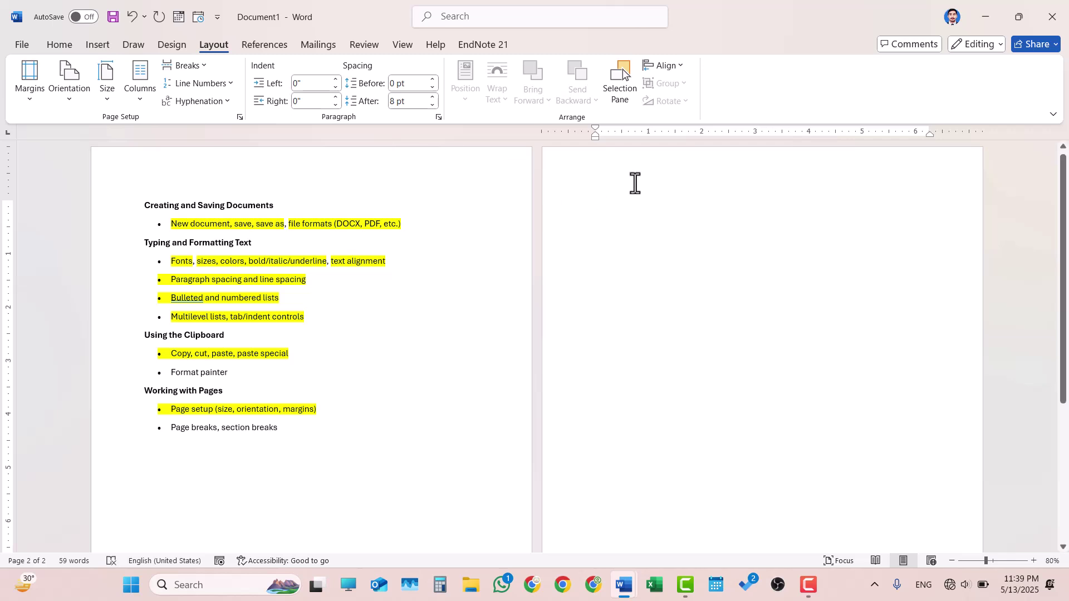
{"action": "left_click", "coordinate": [199, 72]}
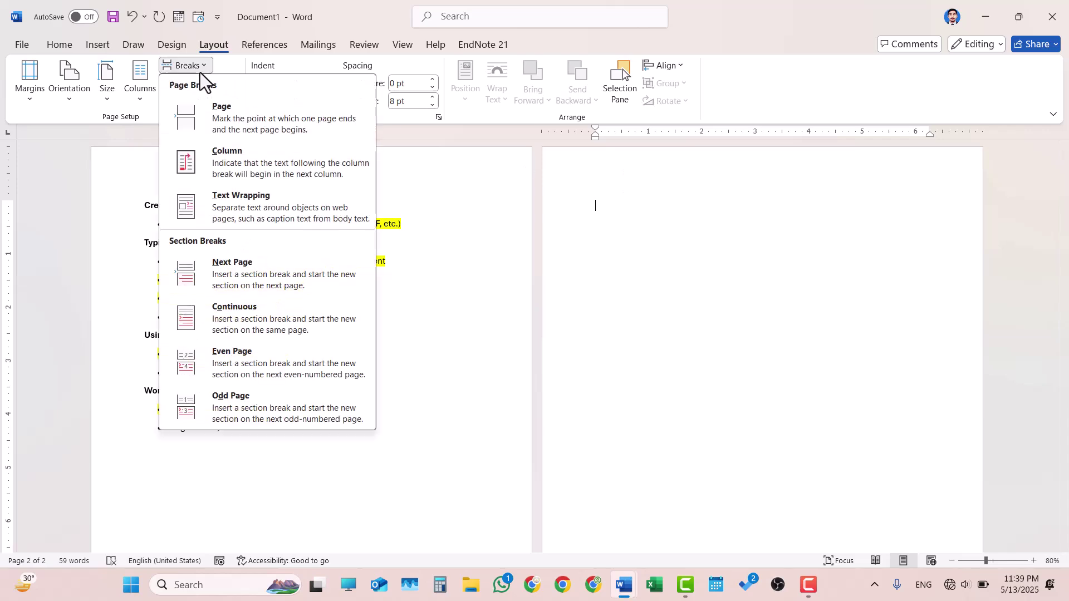
{"action": "left_click", "coordinate": [500, 298]}
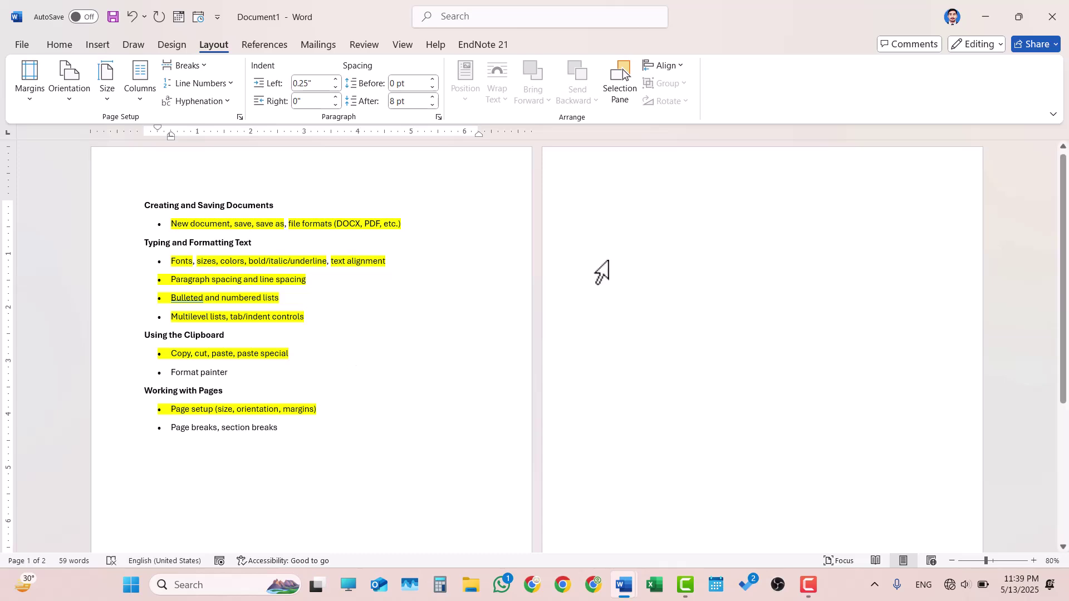
{"action": "left_click", "coordinate": [810, 585]}
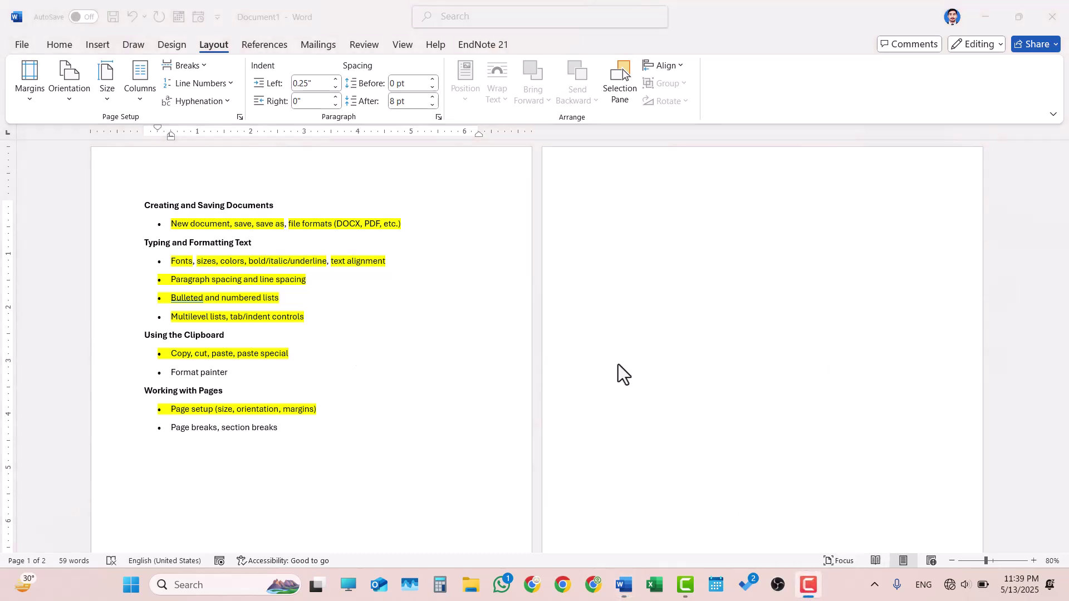